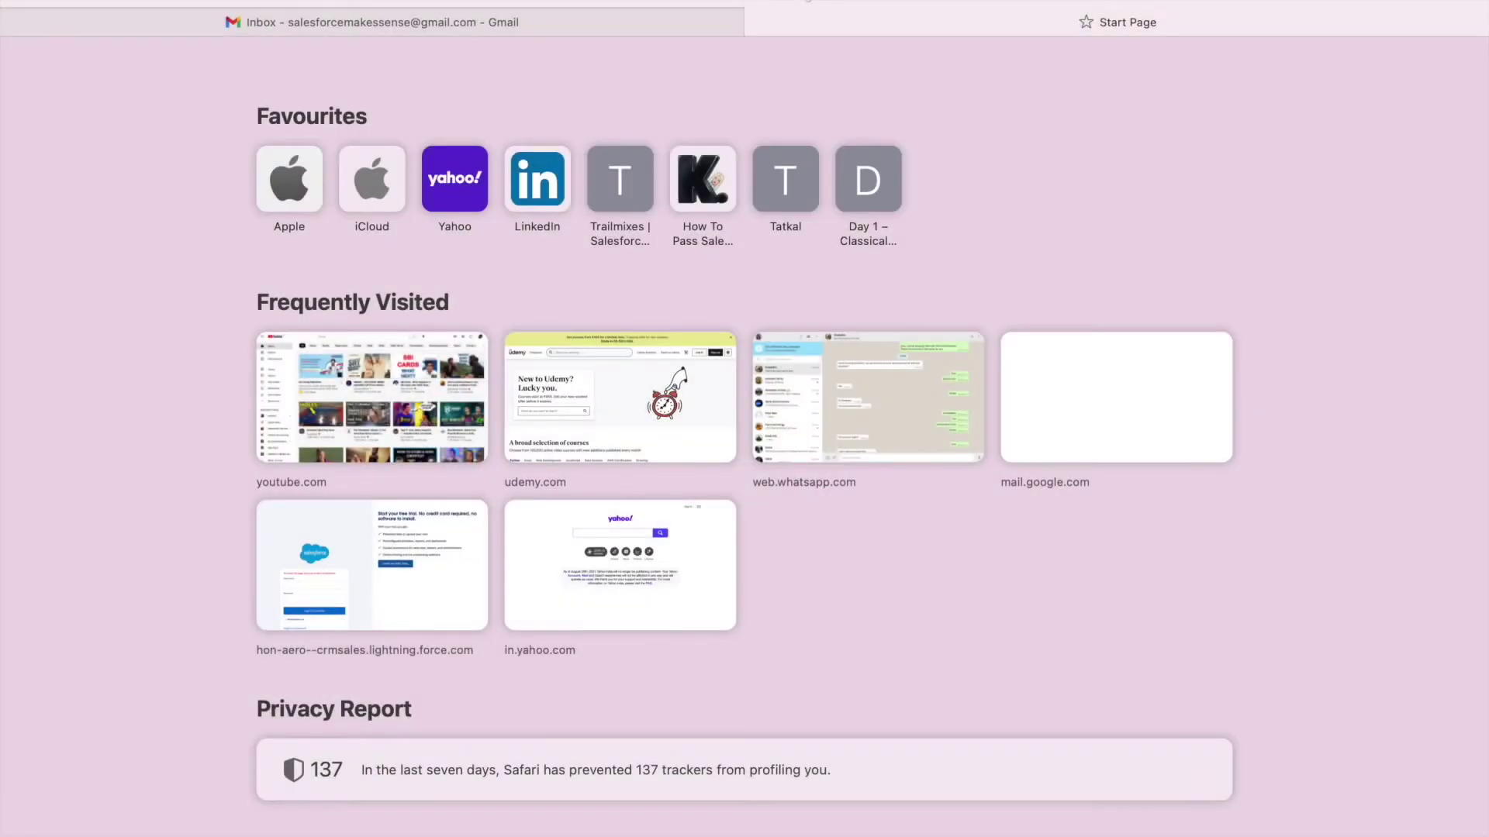
# Go to the developer.salesforce.com signup page in Safari.
pyautogui.write('develope')
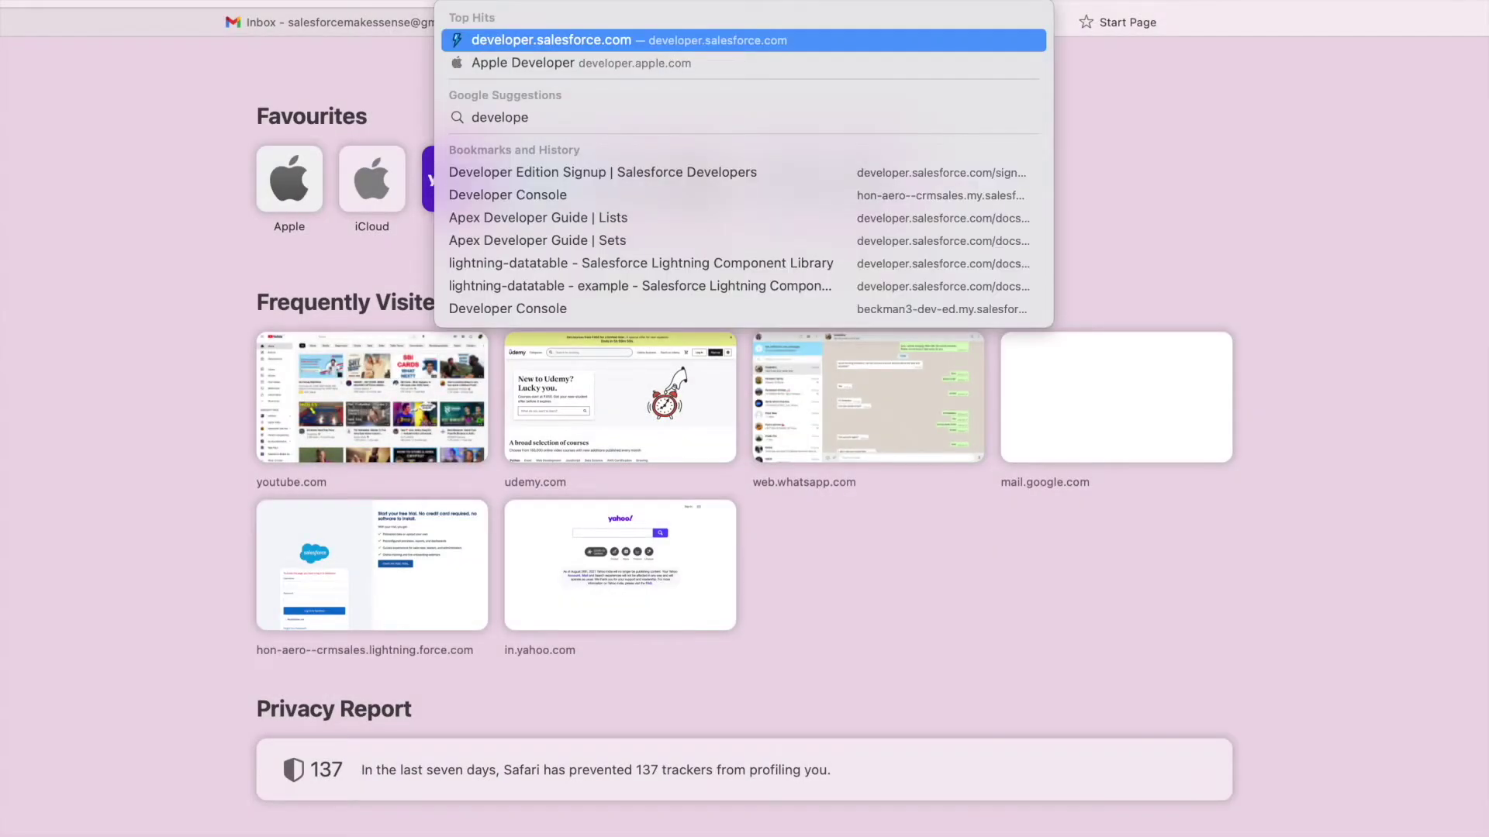
pyautogui.write('r.salesforce.com/')
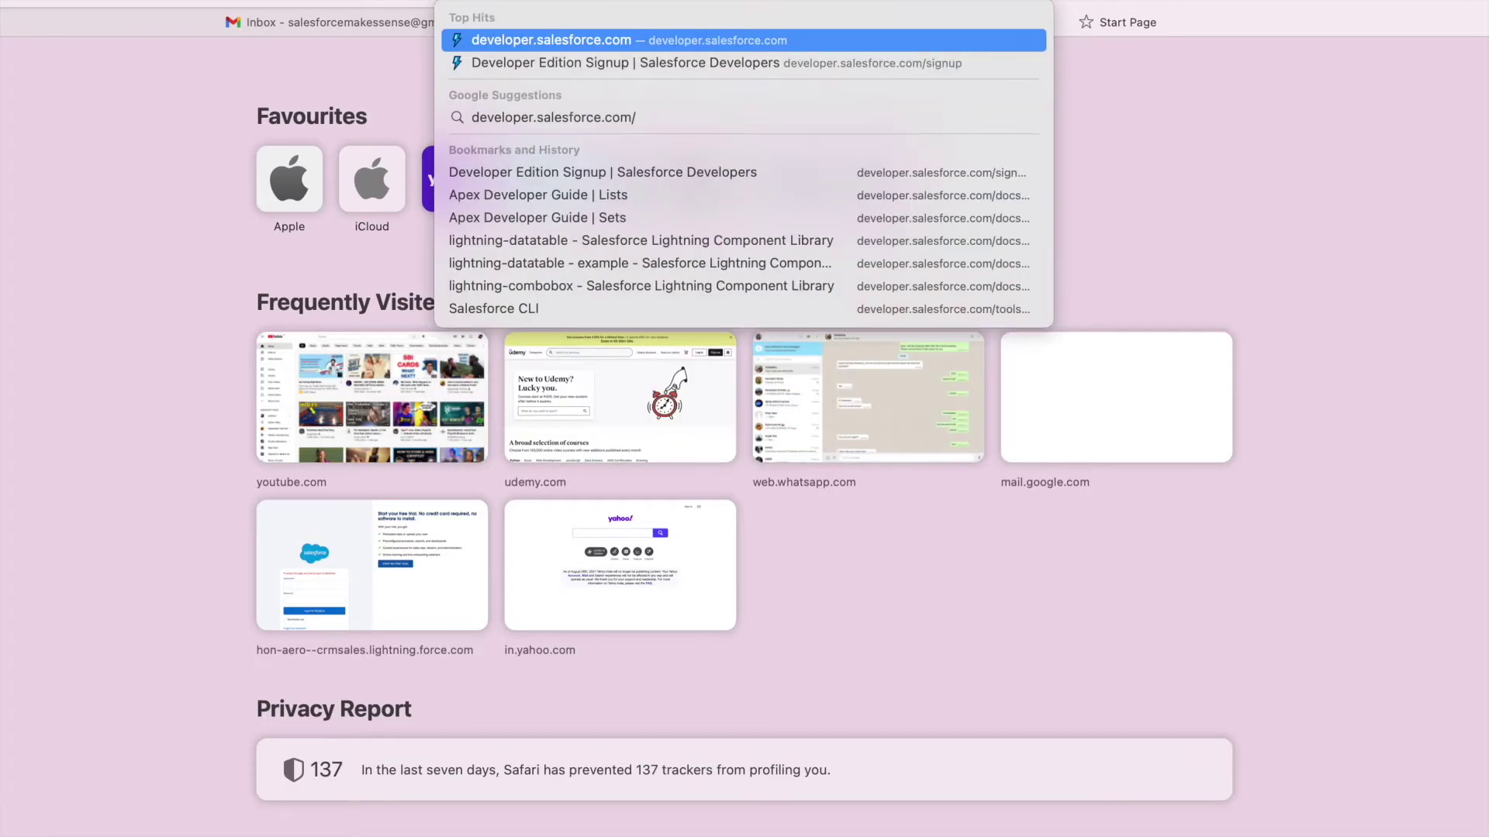
pyautogui.write('signup')
pyautogui.press('Return')
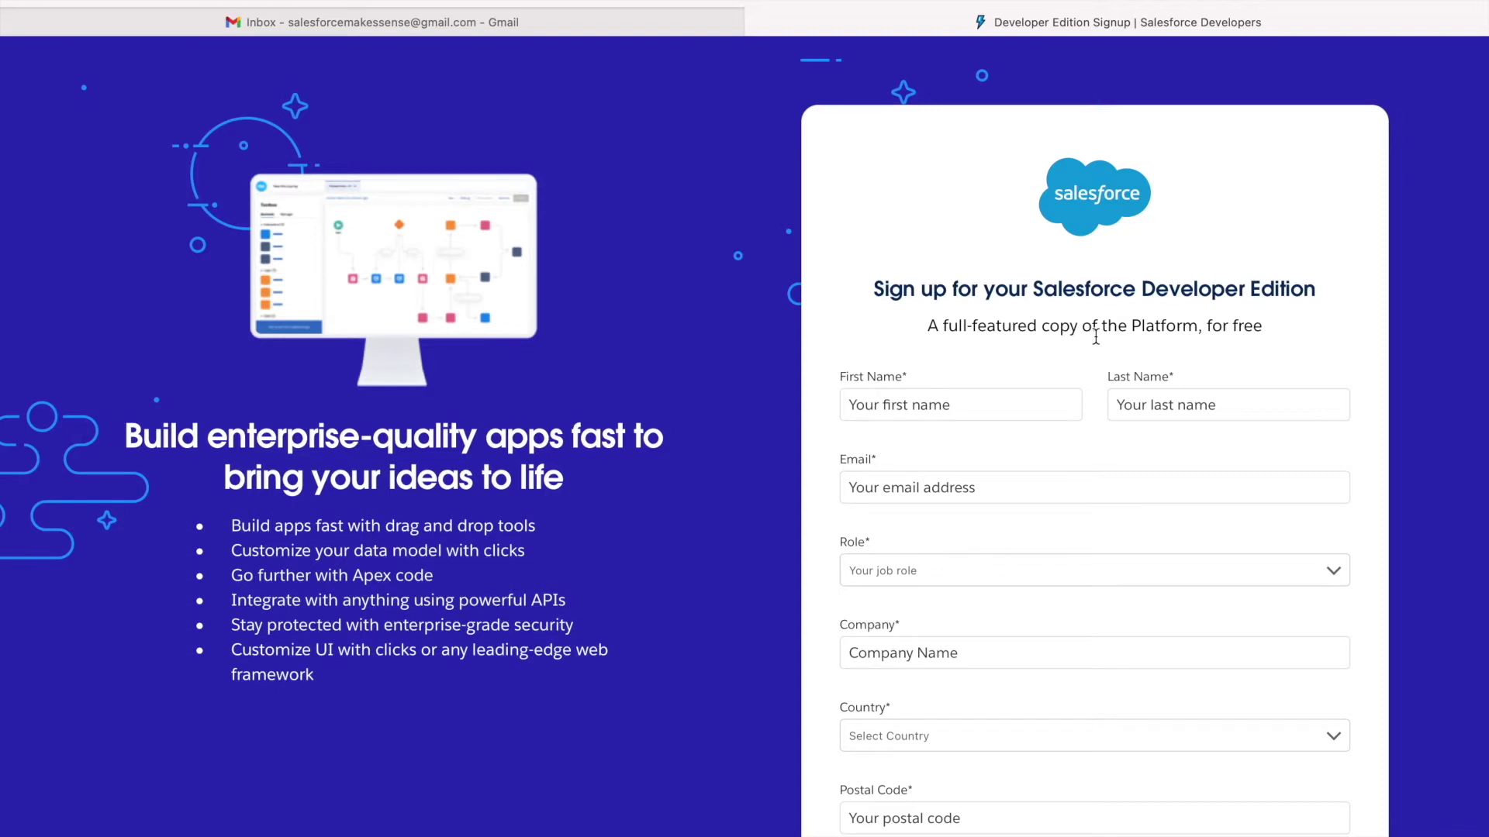
# Enter the user's first name, last name and Gmail e-mail address in the signup form.
pyautogui.click(900, 413)
pyautogui.press('Tab')
pyautogui.press('Tab')
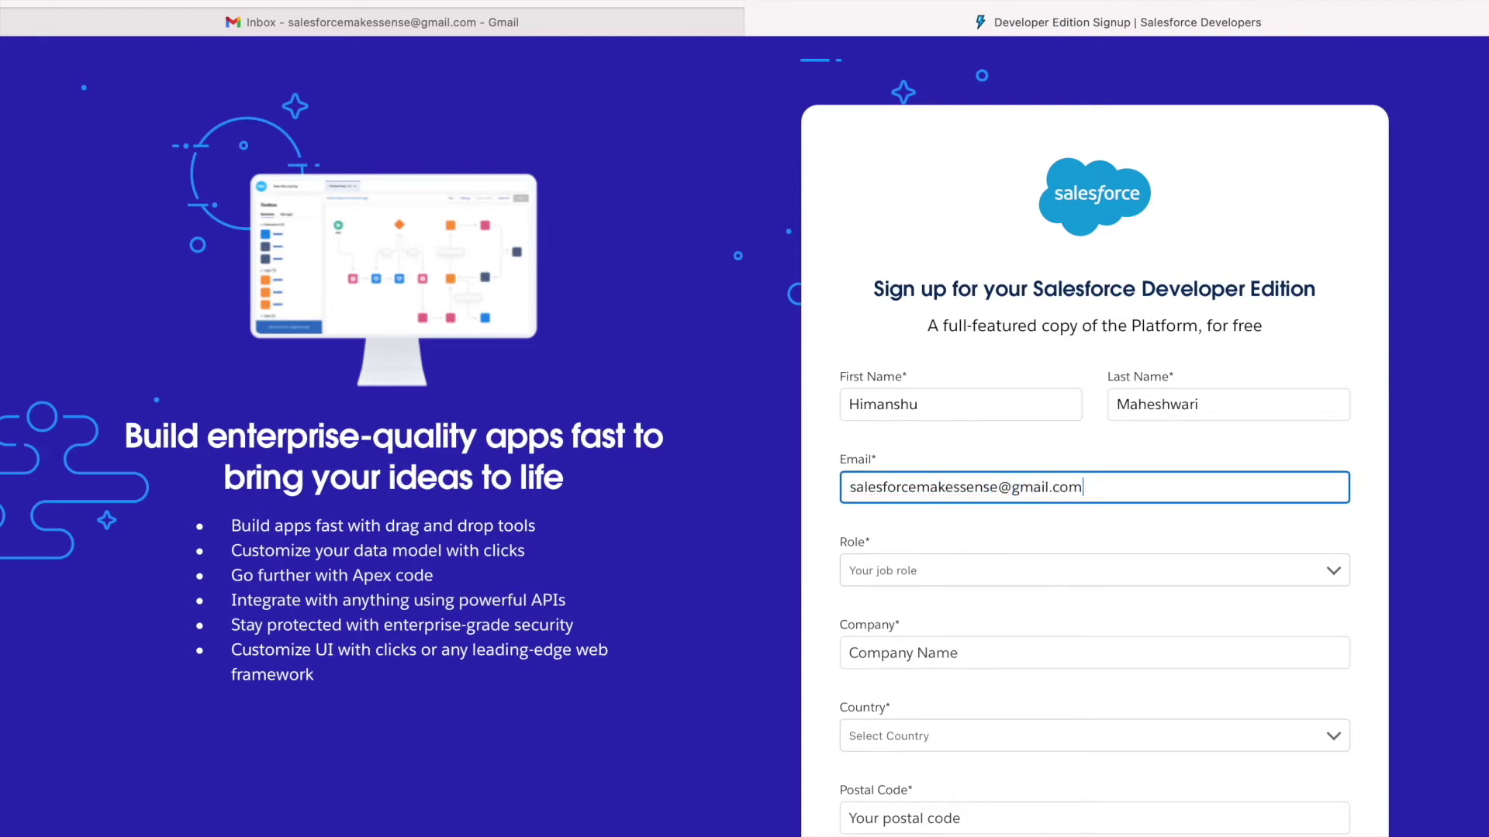
# Set role Administrator, company 'Salesforce Makes Sense', country India, and enter the postal code.
pyautogui.click(927, 566)
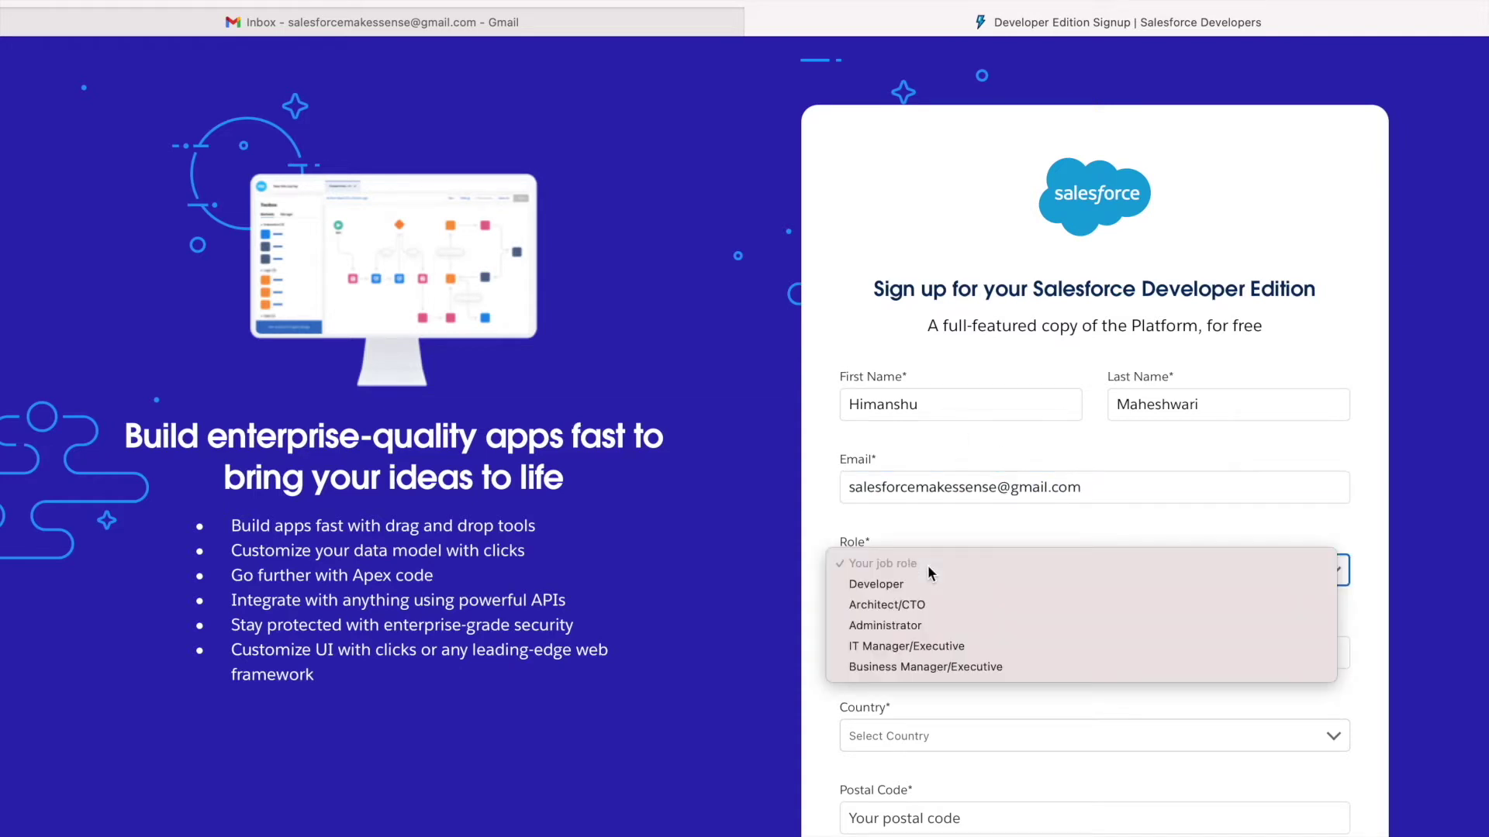
pyautogui.click(913, 624)
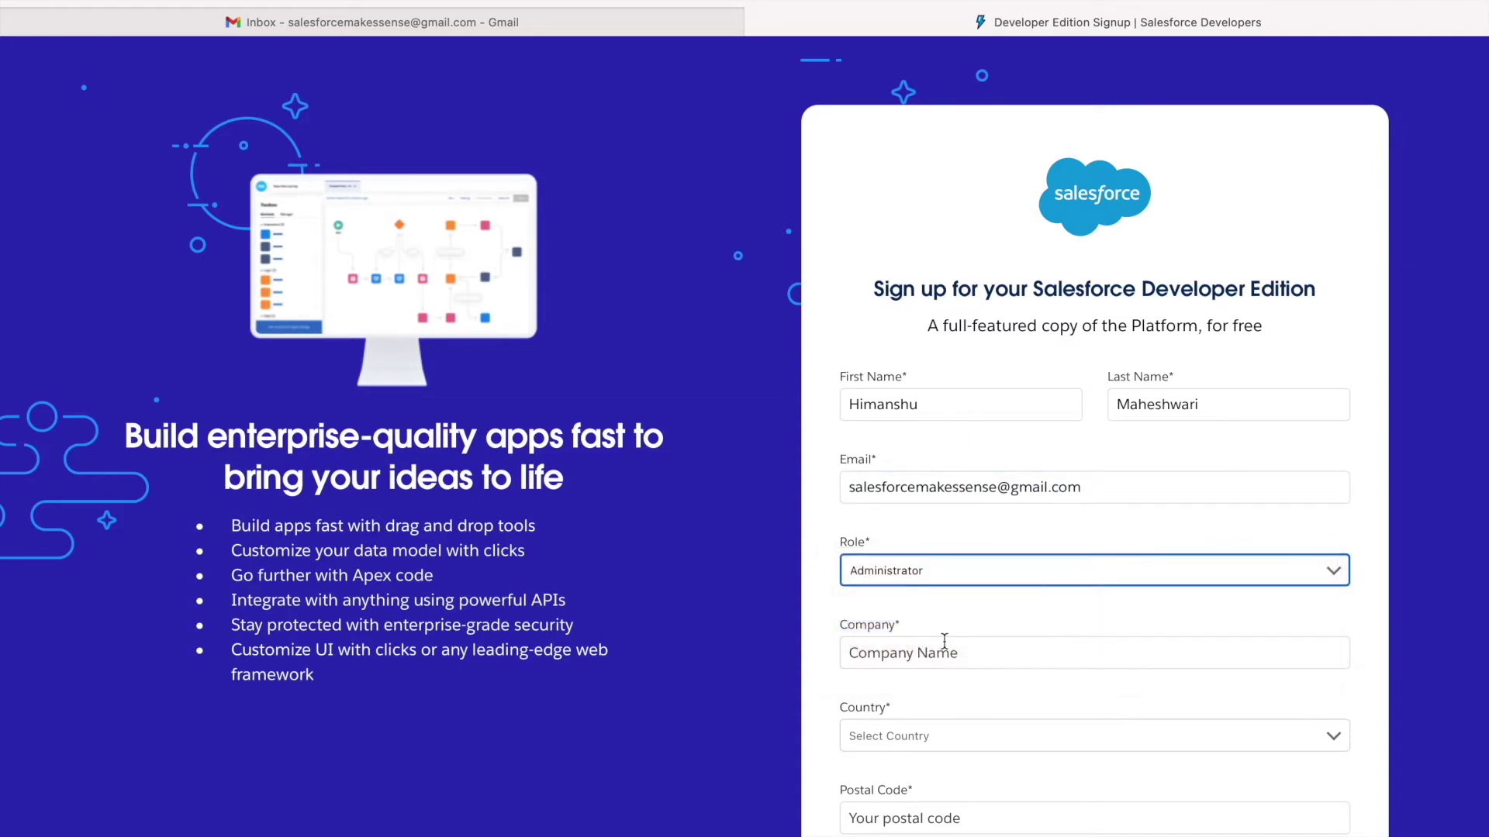
pyautogui.click(929, 656)
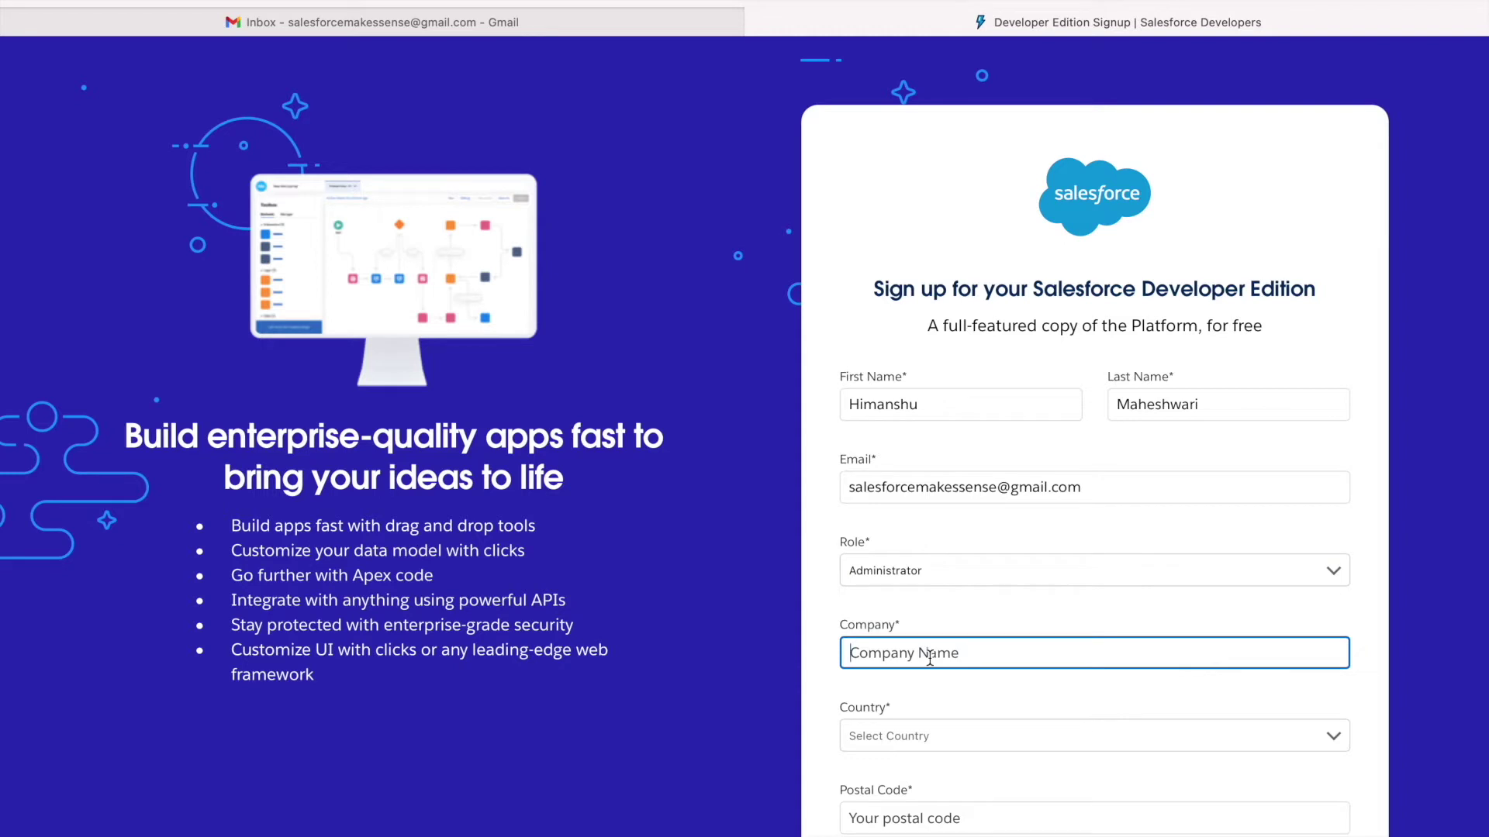
pyautogui.write('Salesforce Makes Sense')
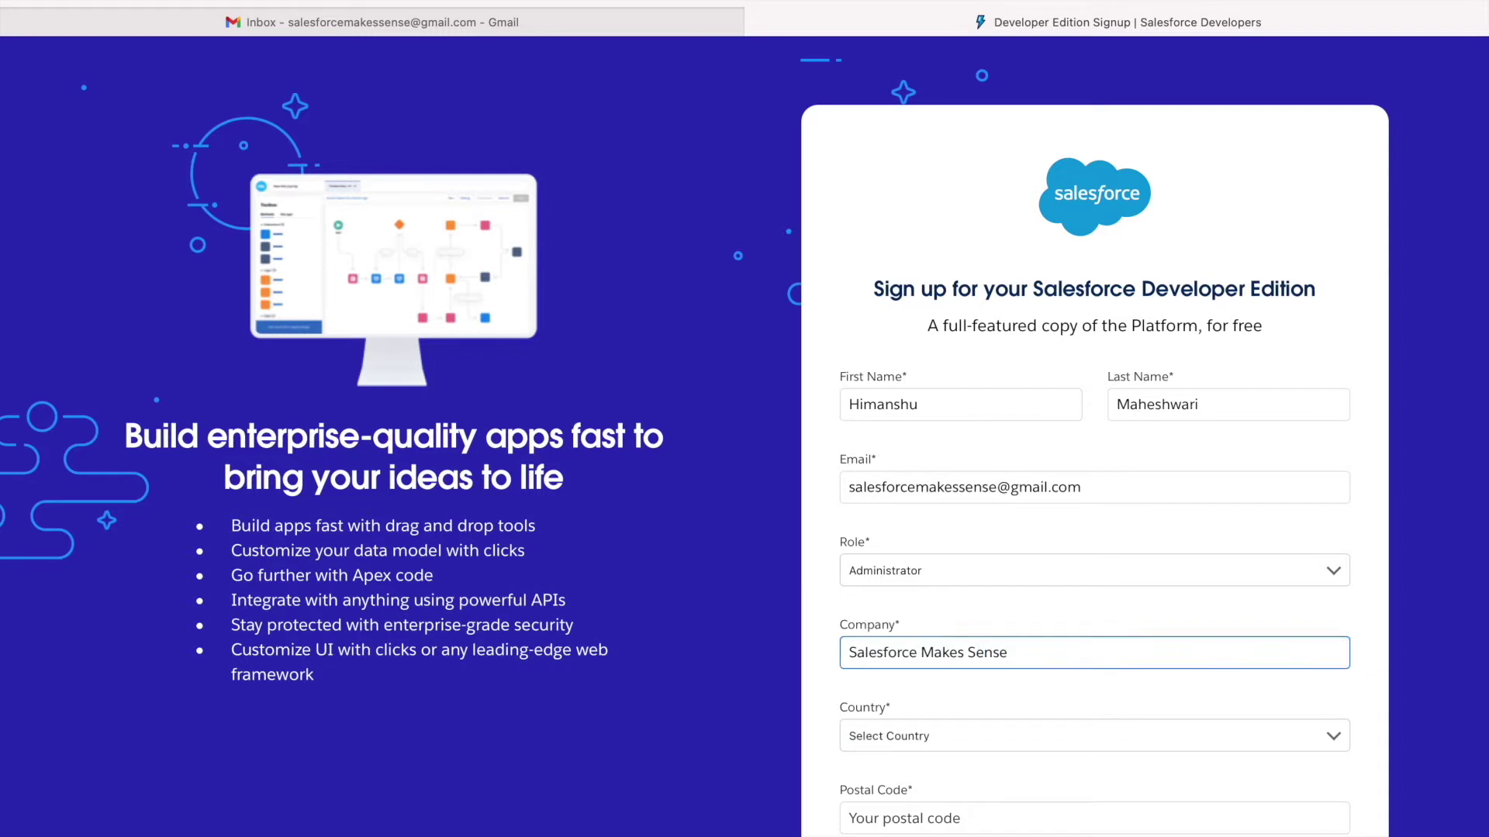
pyautogui.press('Tab')
pyautogui.write('India')
pyautogui.press('Tab')
pyautogui.write('734005')
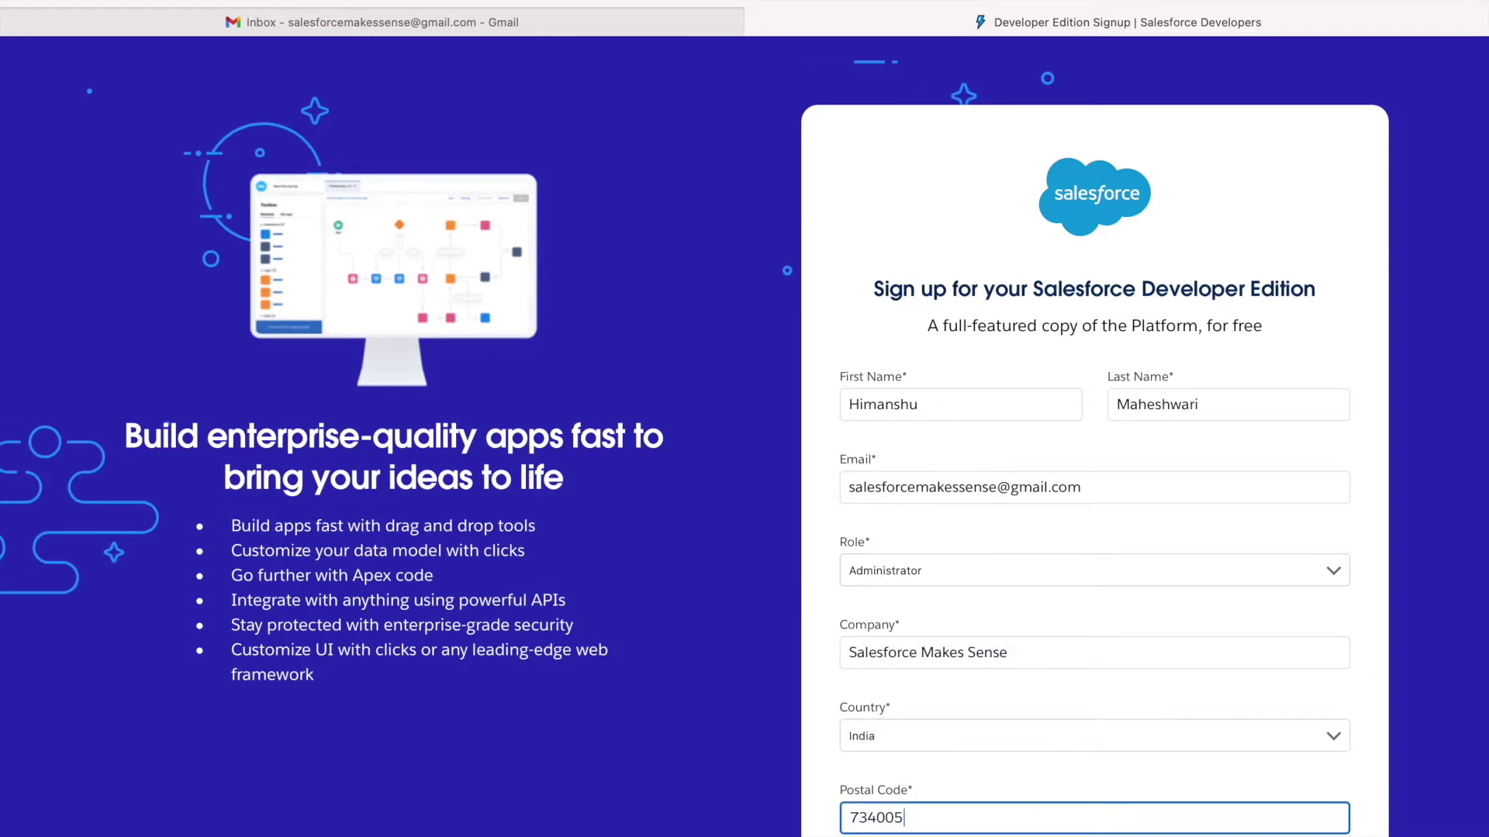
pyautogui.press('Tab')
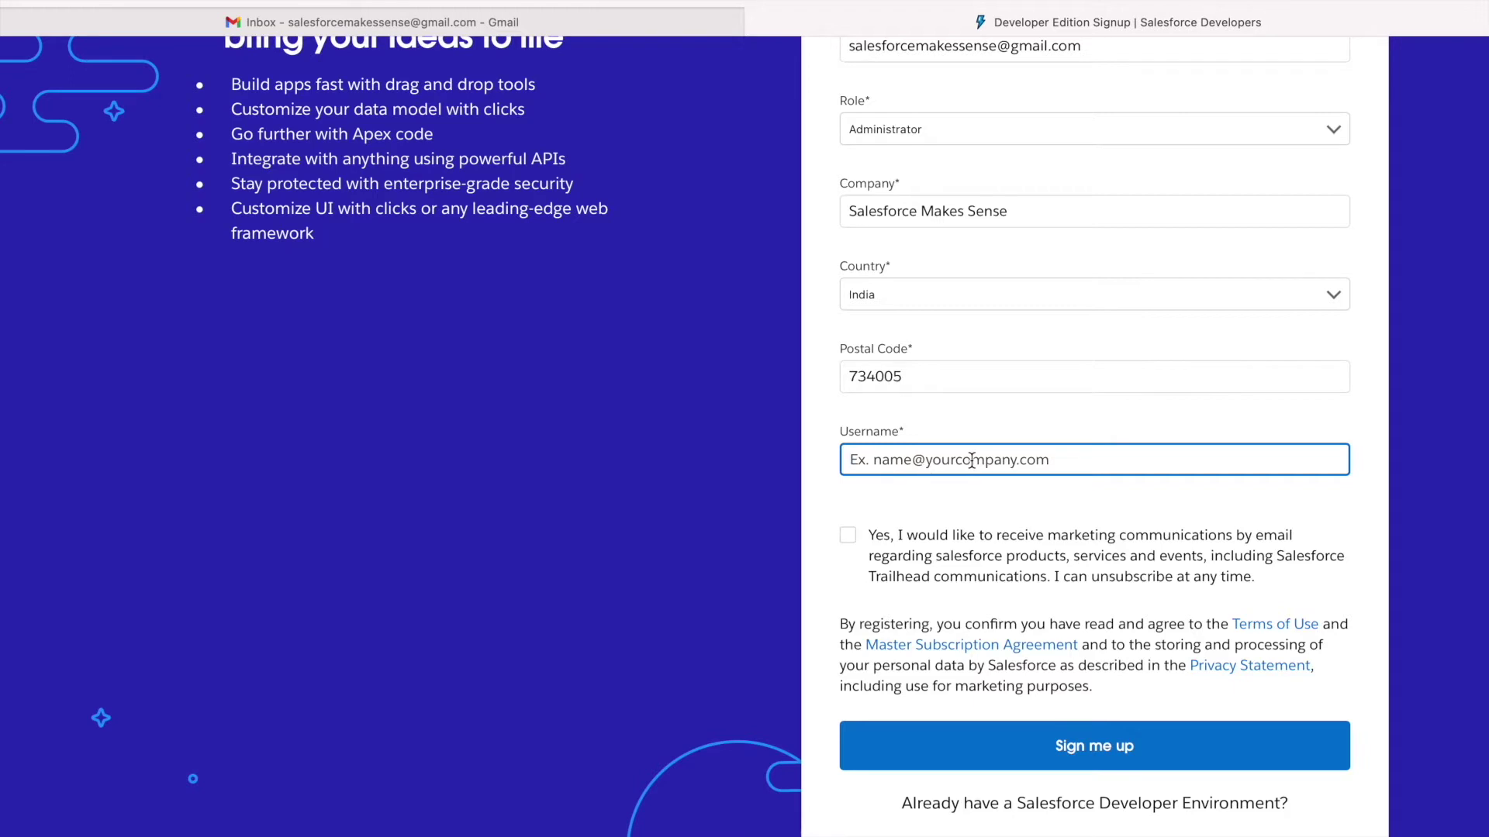
# Use the e-mail address plus a suffix as the username and submit the signup.
pyautogui.scroll(2, 1015, 204)
pyautogui.tripleClick(1105, 104)
pyautogui.press('super+c')
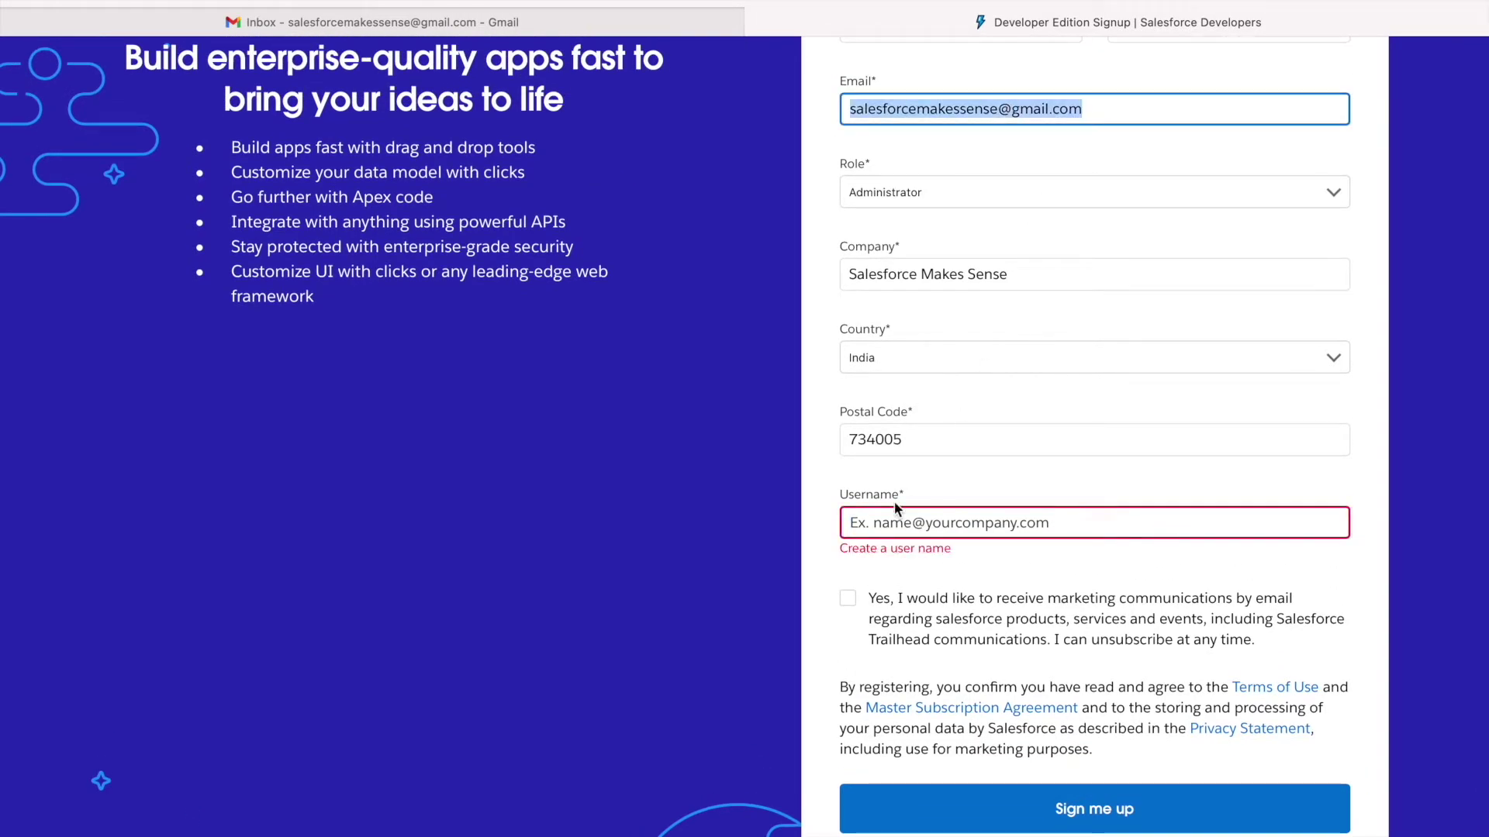
pyautogui.click(876, 521)
pyautogui.press('super+v')
pyautogui.write('.udemy')
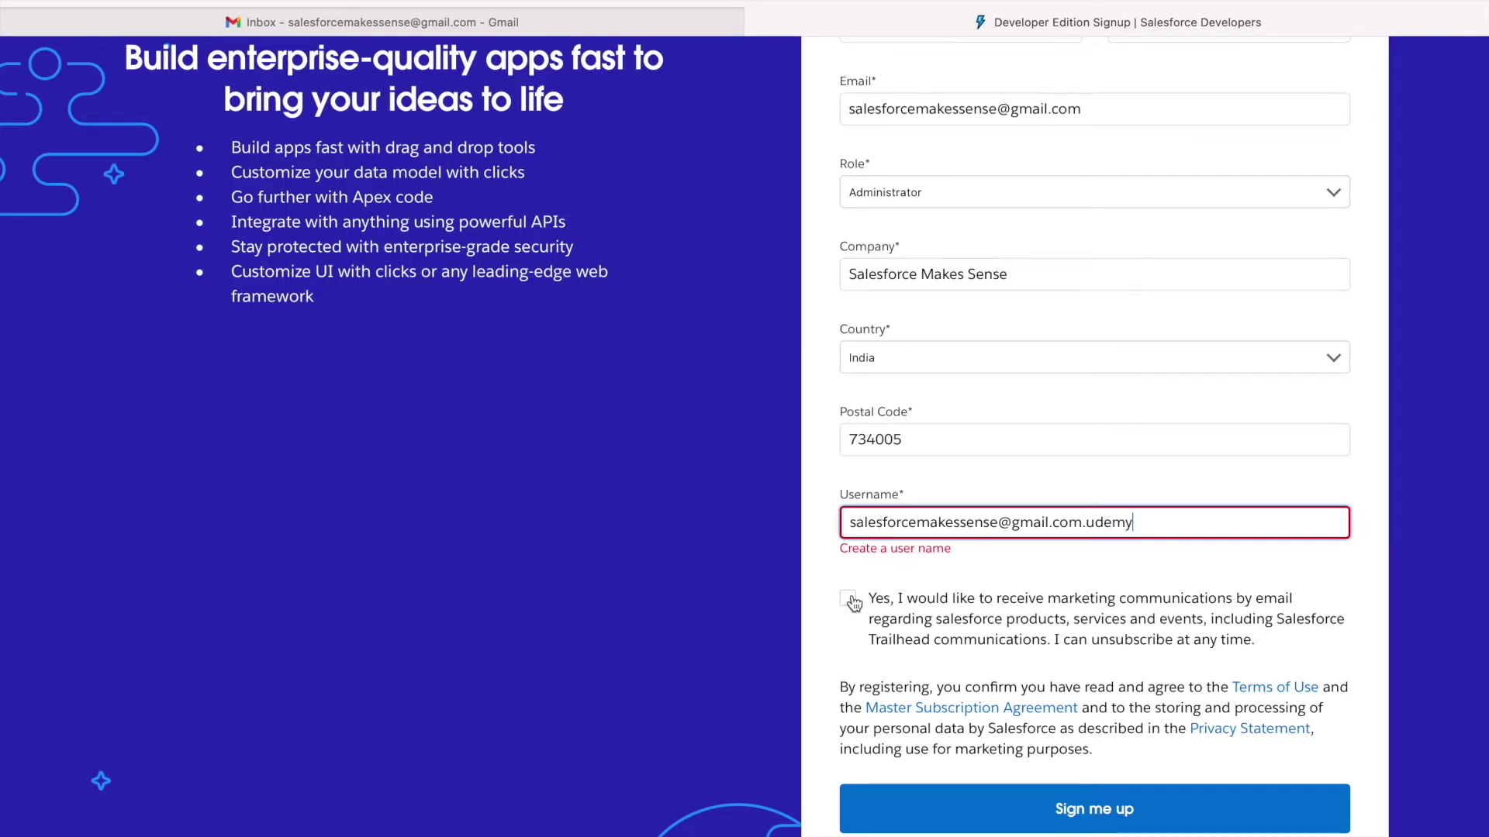
pyautogui.click(1121, 810)
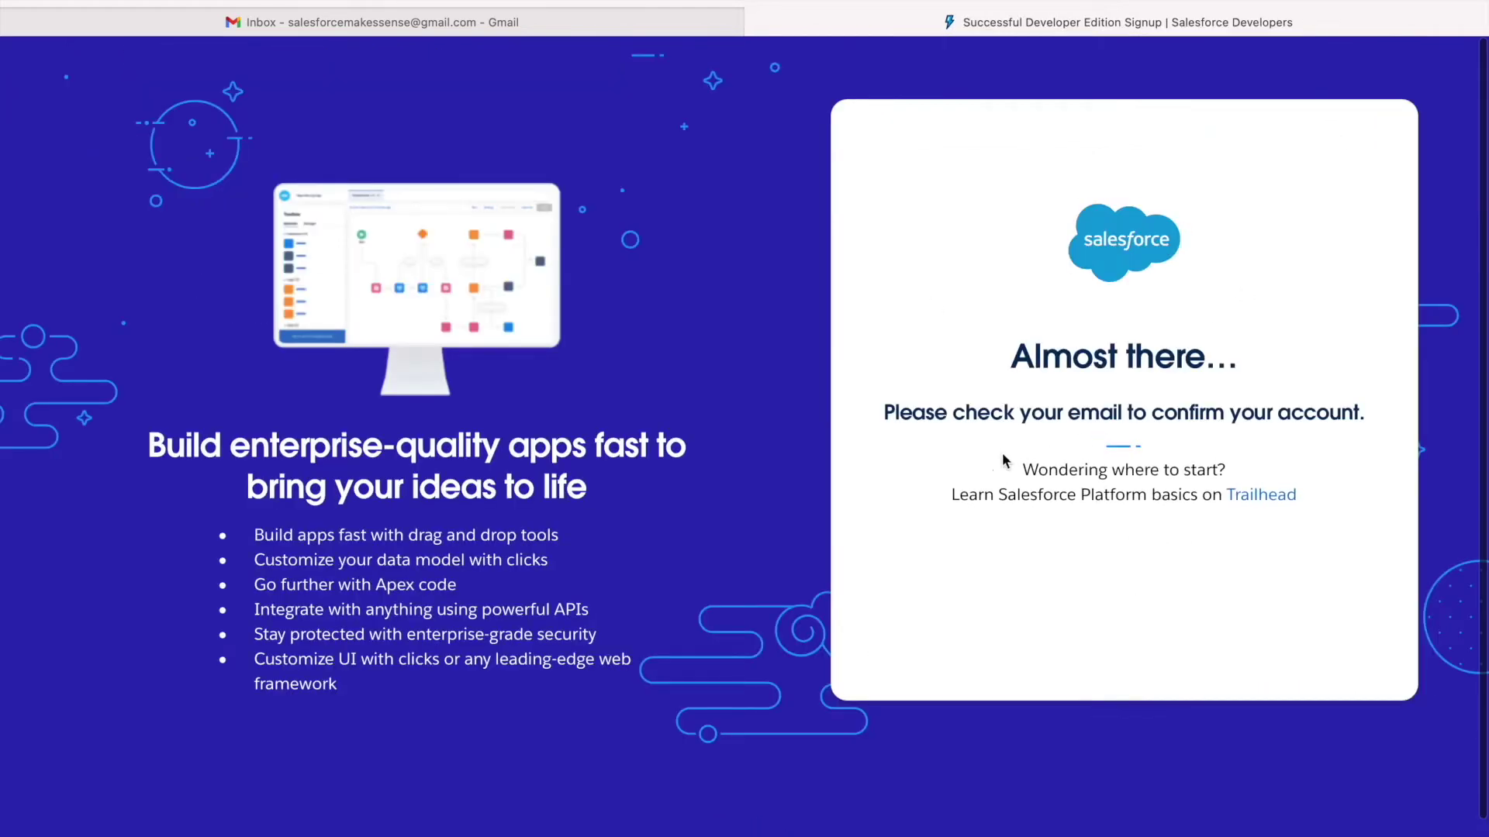
# Refresh the Gmail inbox and open Salesforce's verification email.
pyautogui.moveTo(952, 414); pyautogui.dragTo(1153, 417)
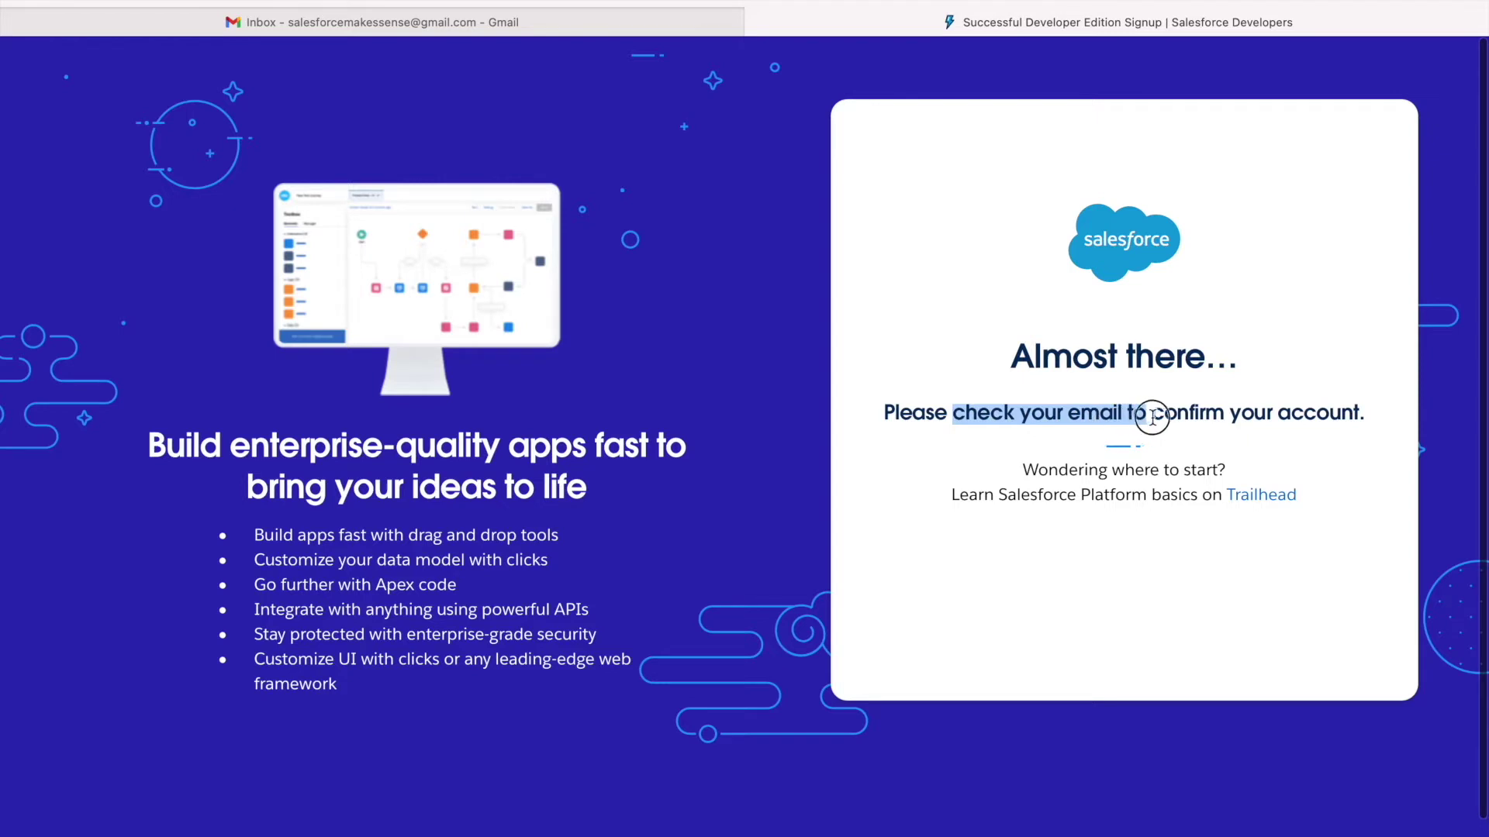
pyautogui.click(1156, 417)
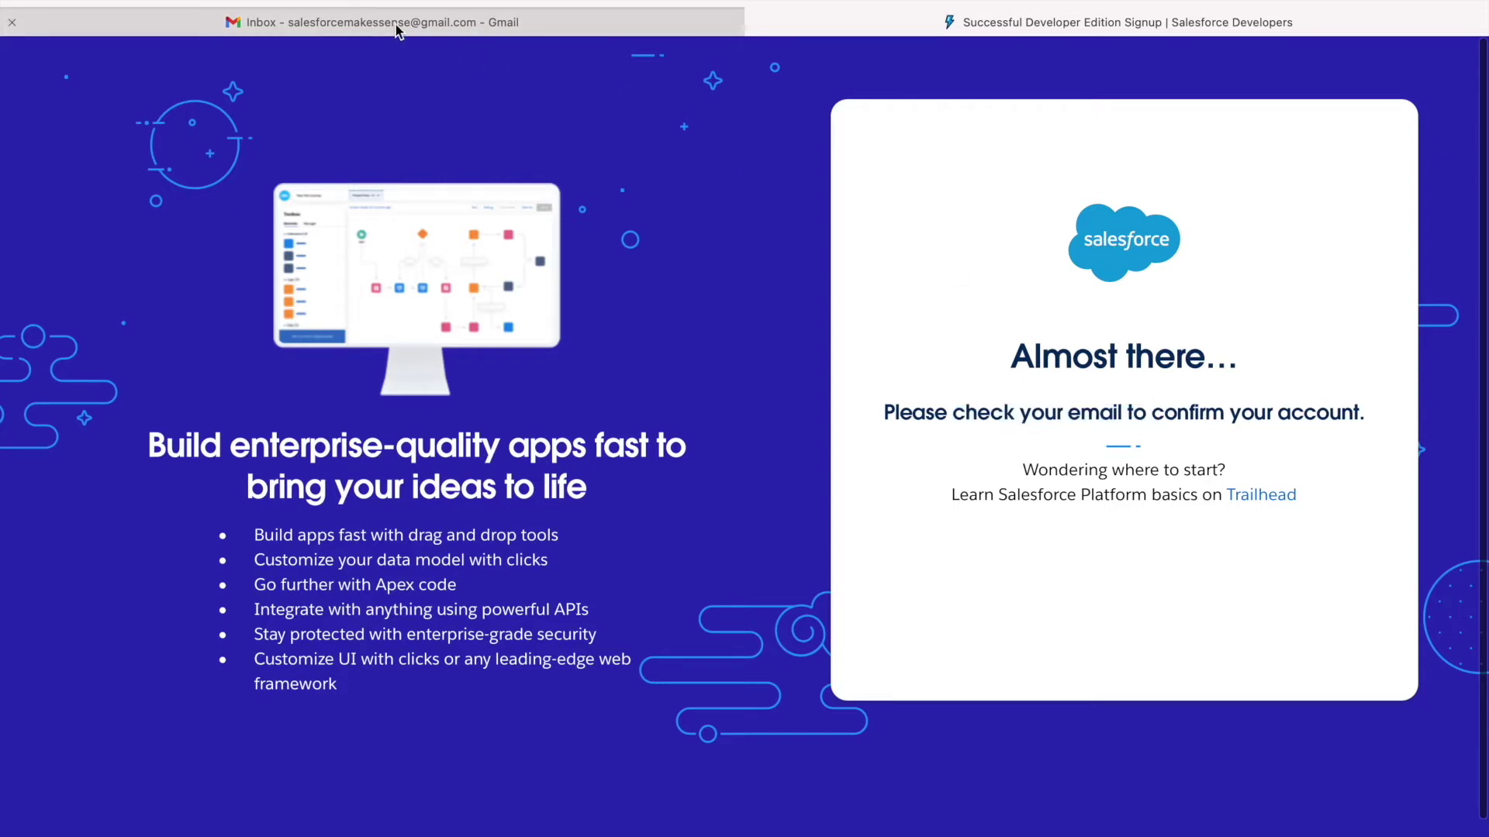
pyautogui.click(396, 25)
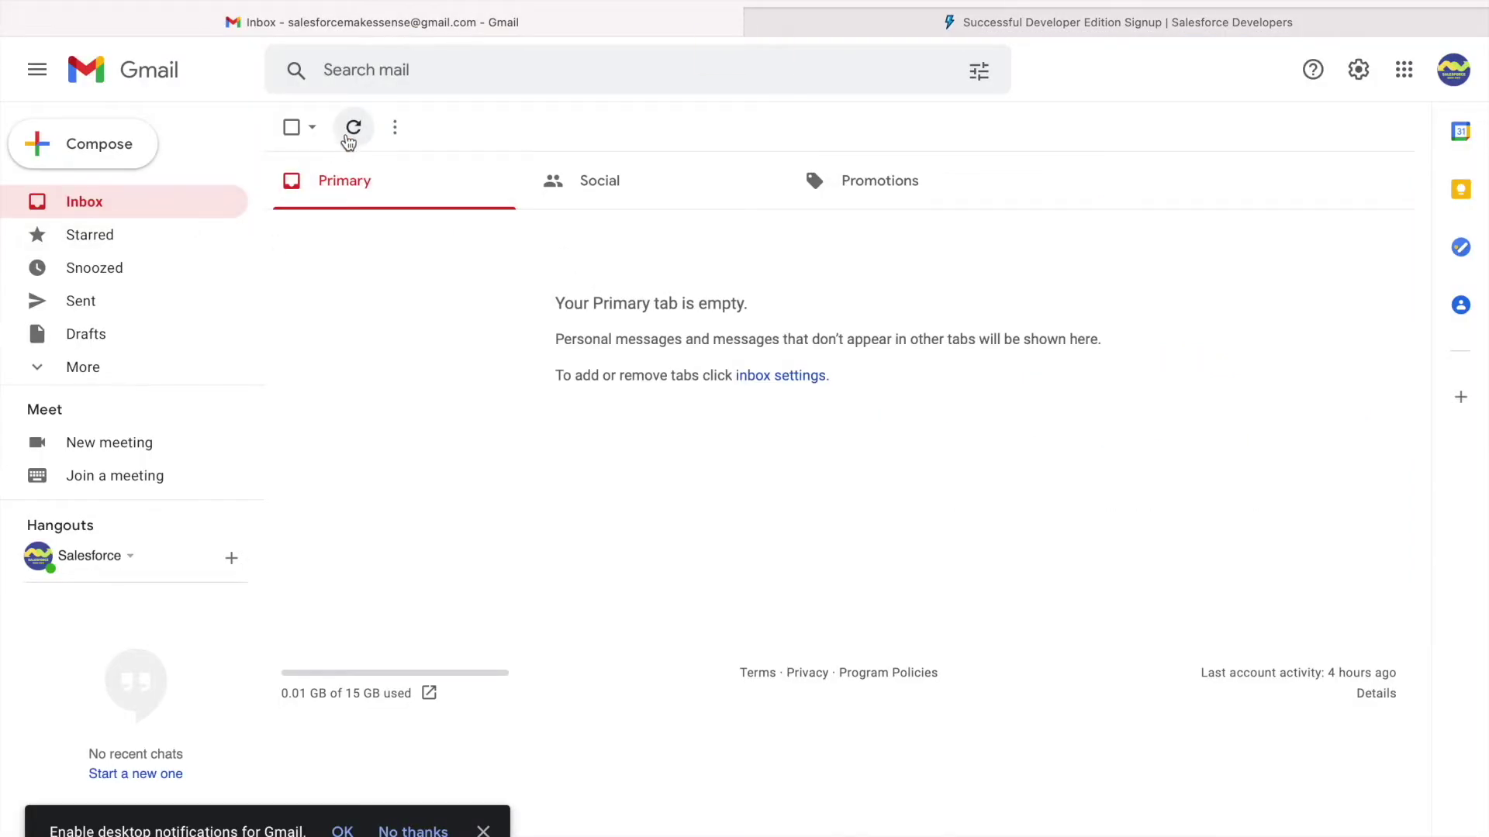
pyautogui.click(352, 140)
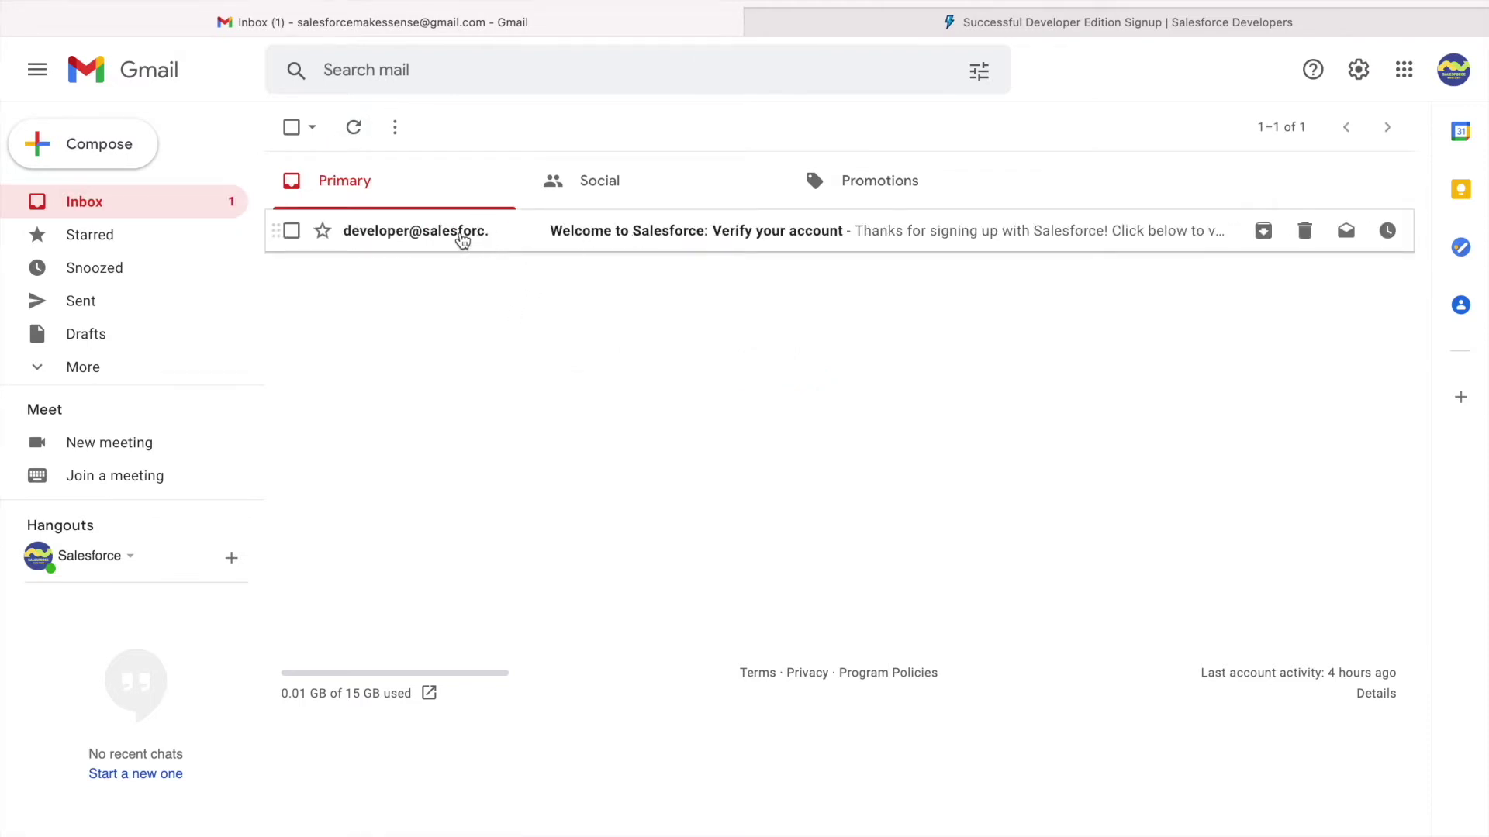
pyautogui.click(463, 241)
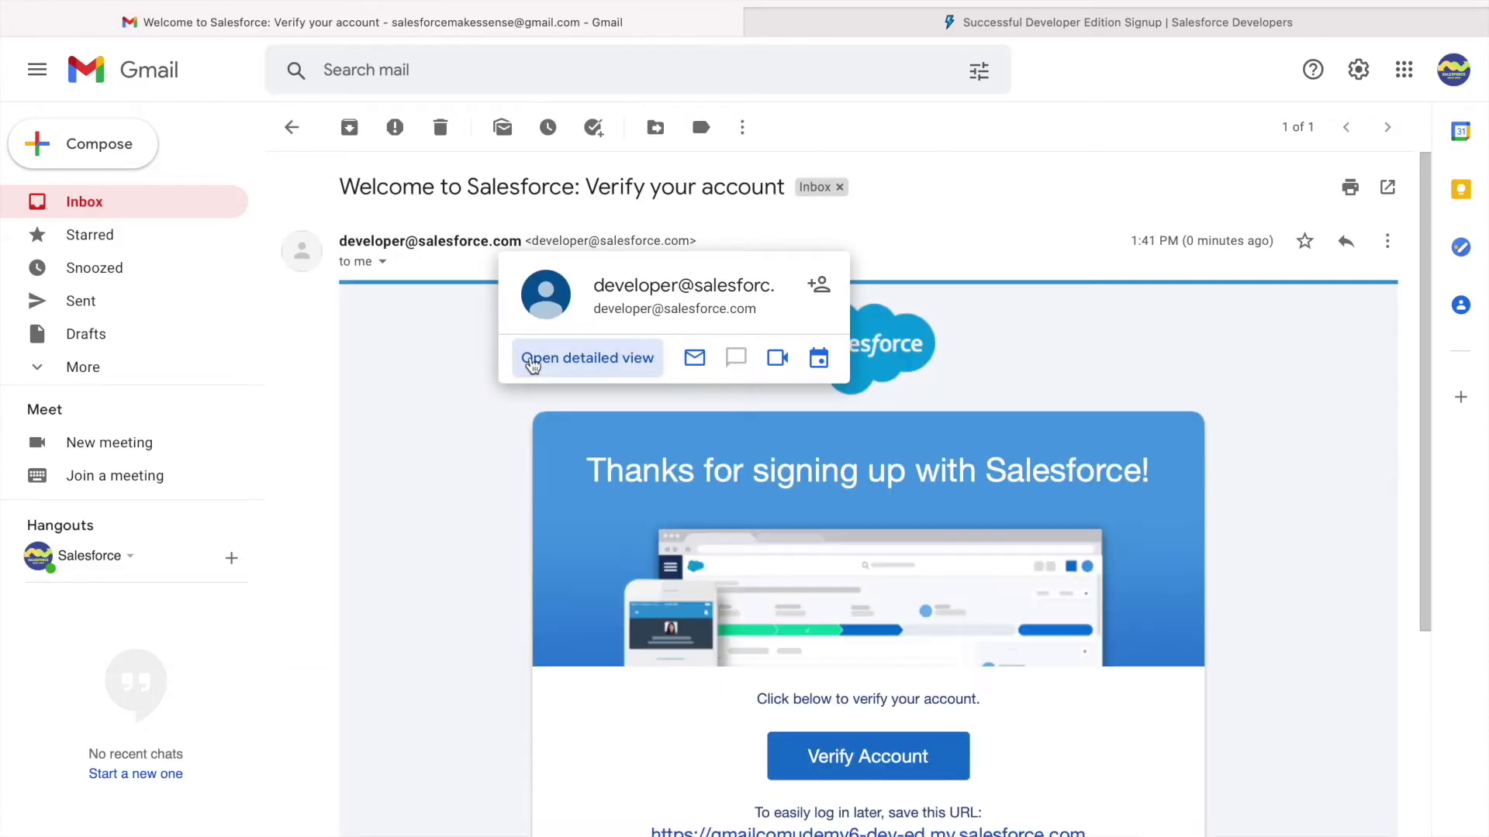
# Review the org login URL and username in the email, then verify the account.
pyautogui.scroll(-2, 866, 587)
pyautogui.scroll(-2, 1012, 542)
pyautogui.moveTo(1097, 633); pyautogui.dragTo(638, 638)
pyautogui.moveTo(1054, 698); pyautogui.dragTo(685, 698)
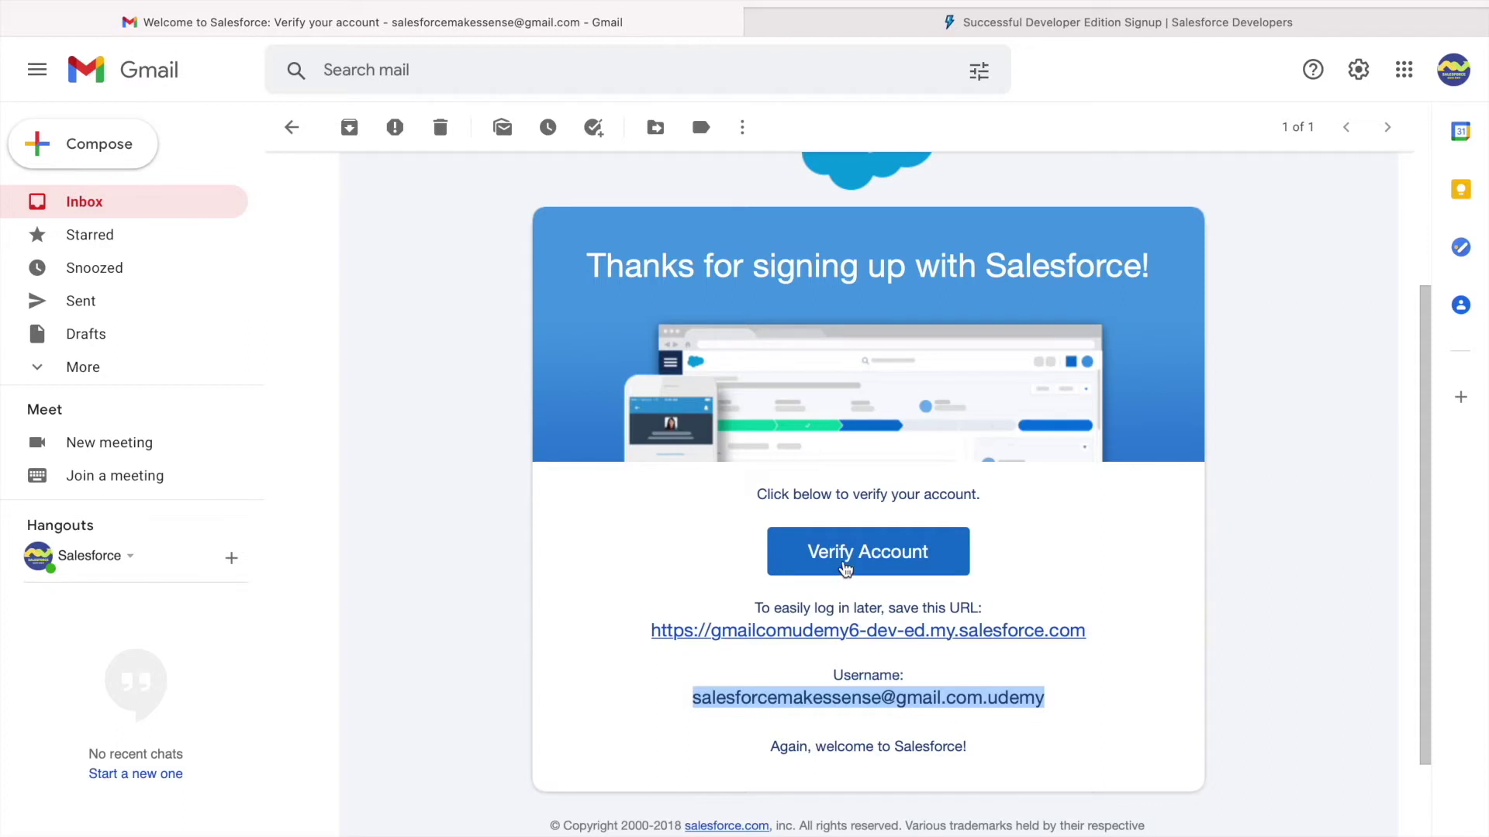
pyautogui.click(893, 558)
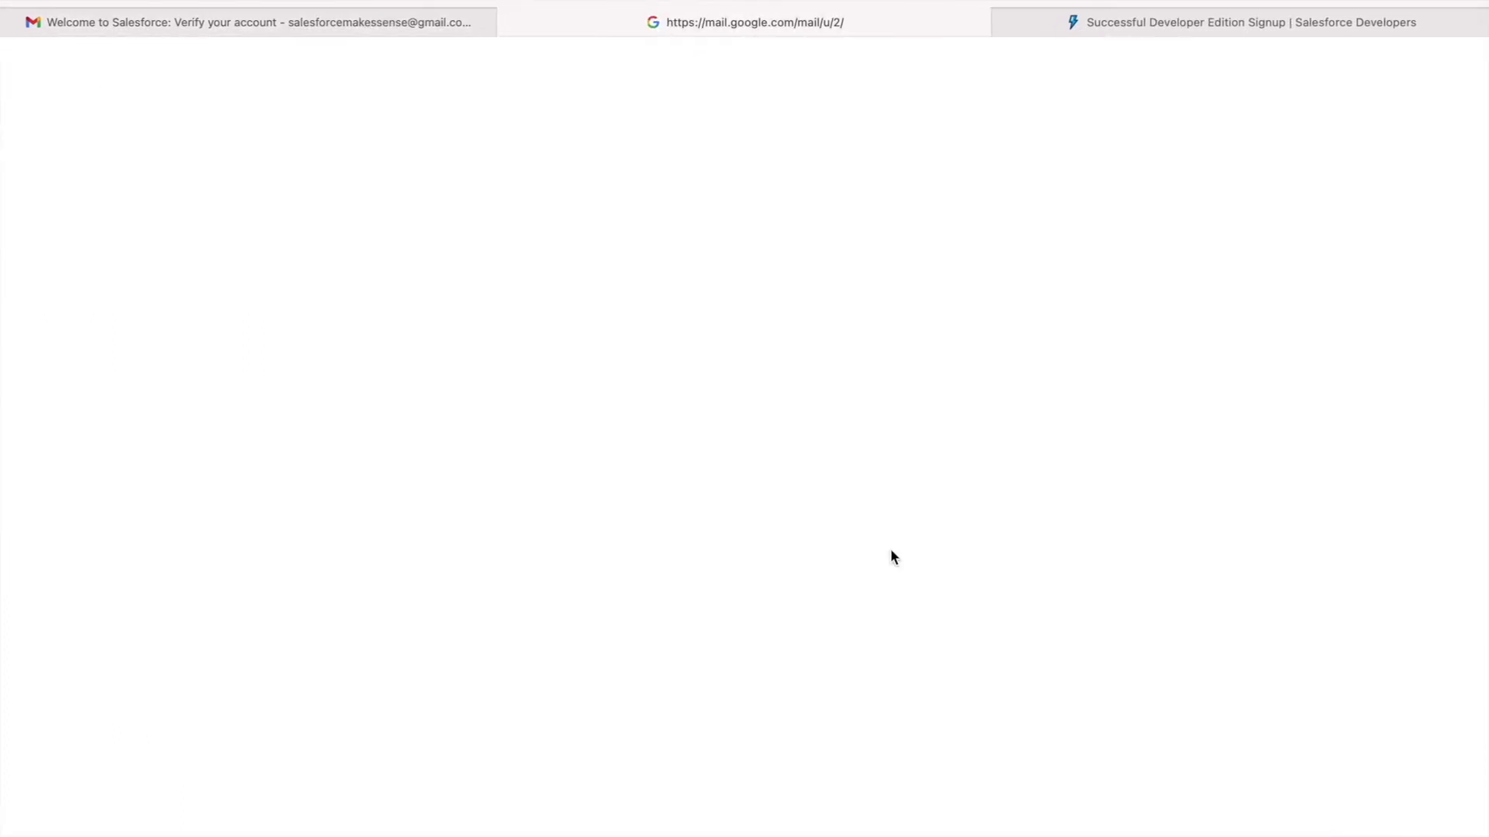
# On the password change page, keep the city-of-birth security question and enter its answer.
pyautogui.click(1002, 22)
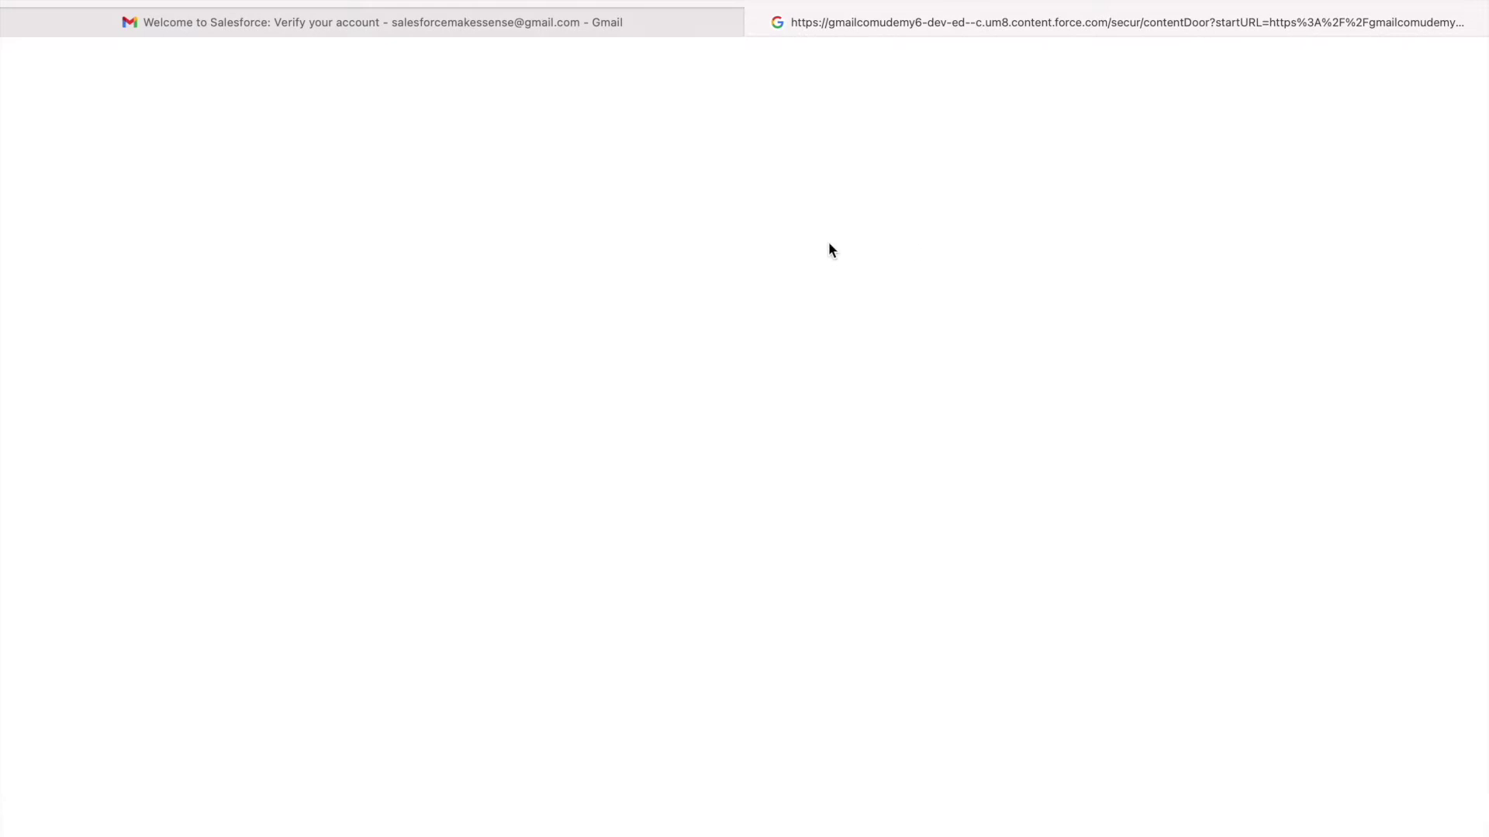
pyautogui.click(597, 30)
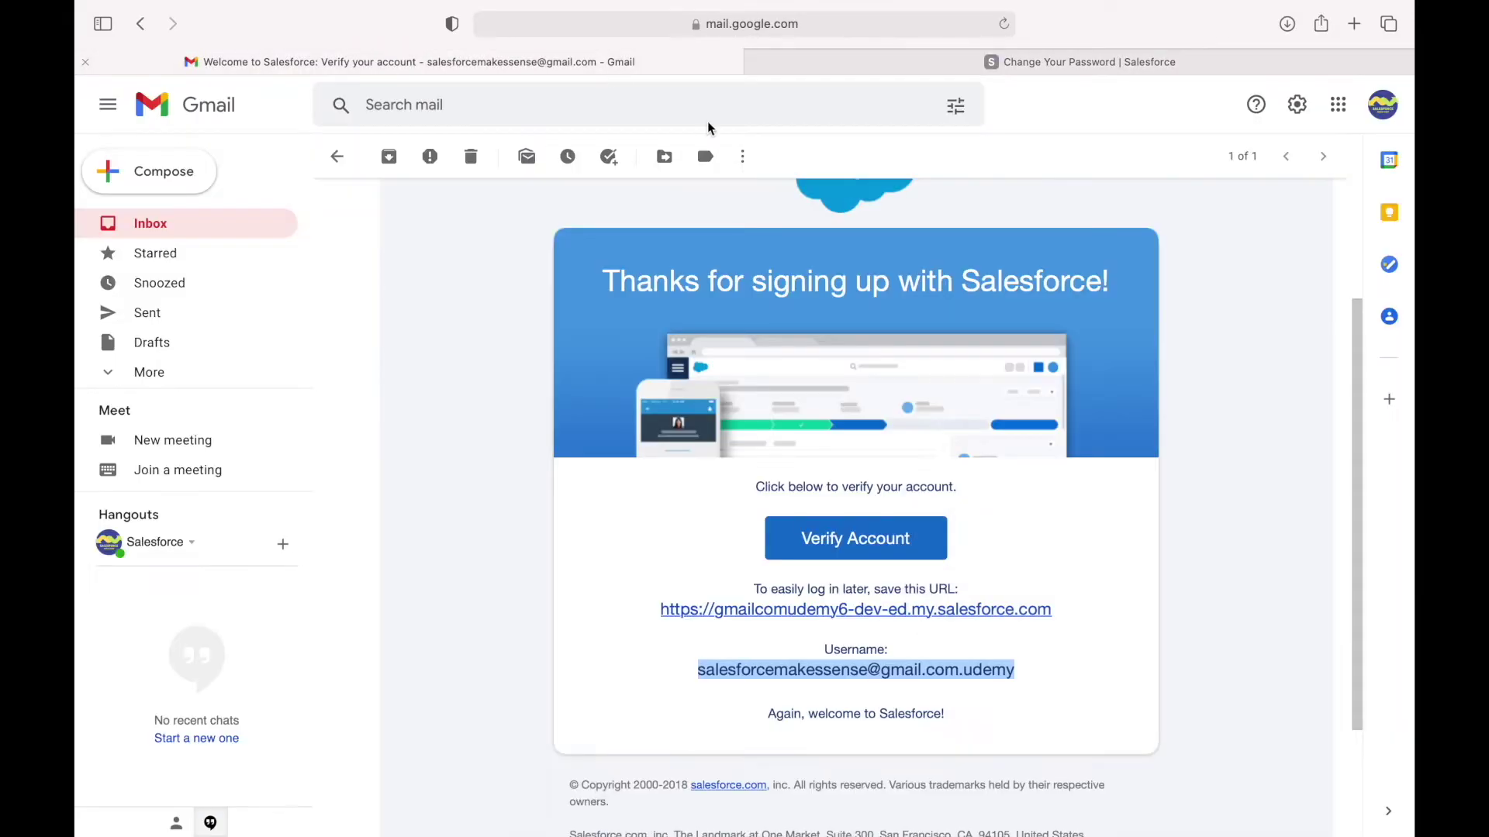
pyautogui.click(839, 62)
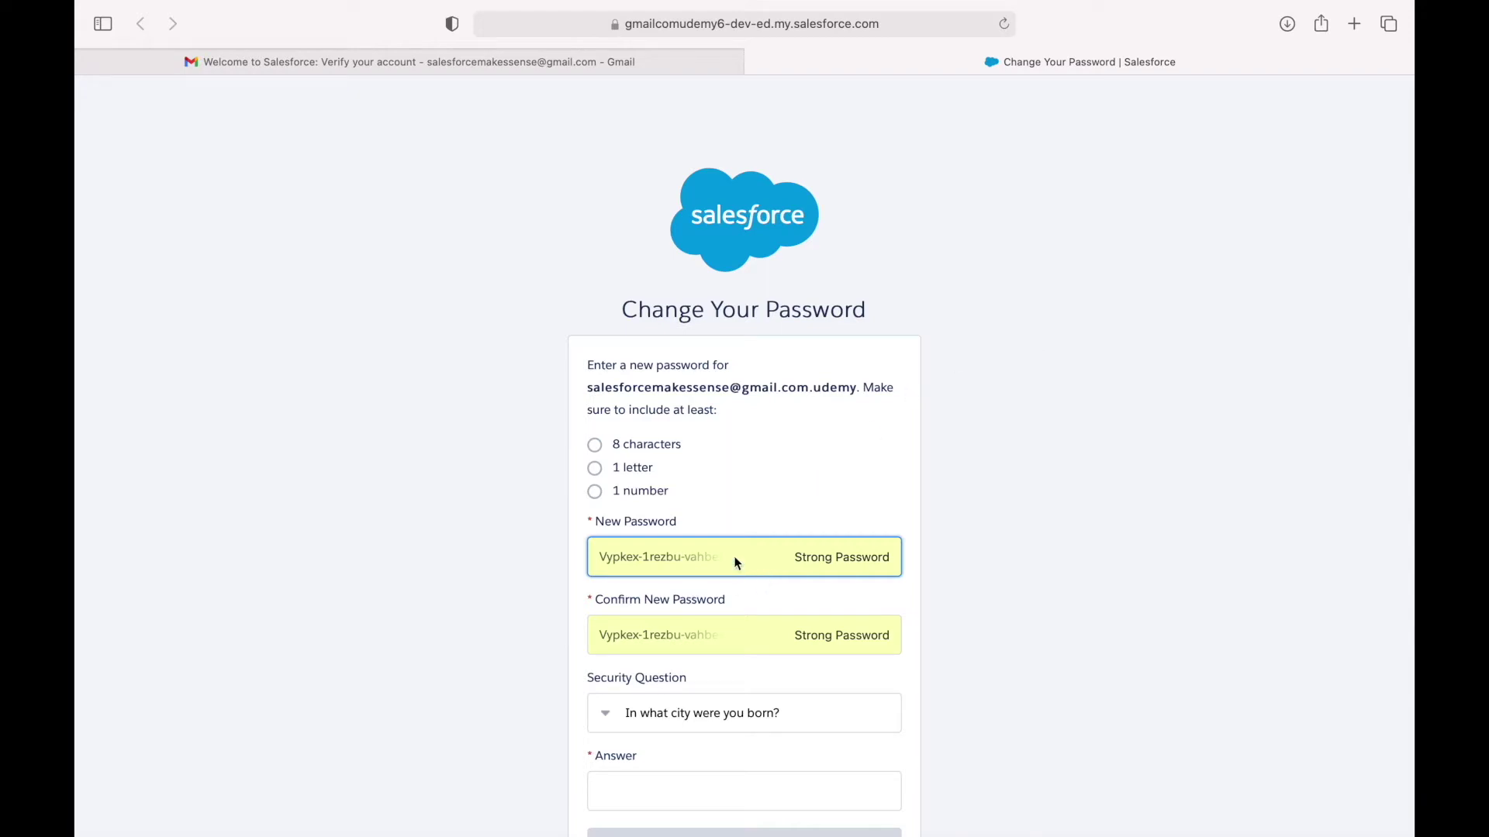
pyautogui.scroll(-3, 853, 528)
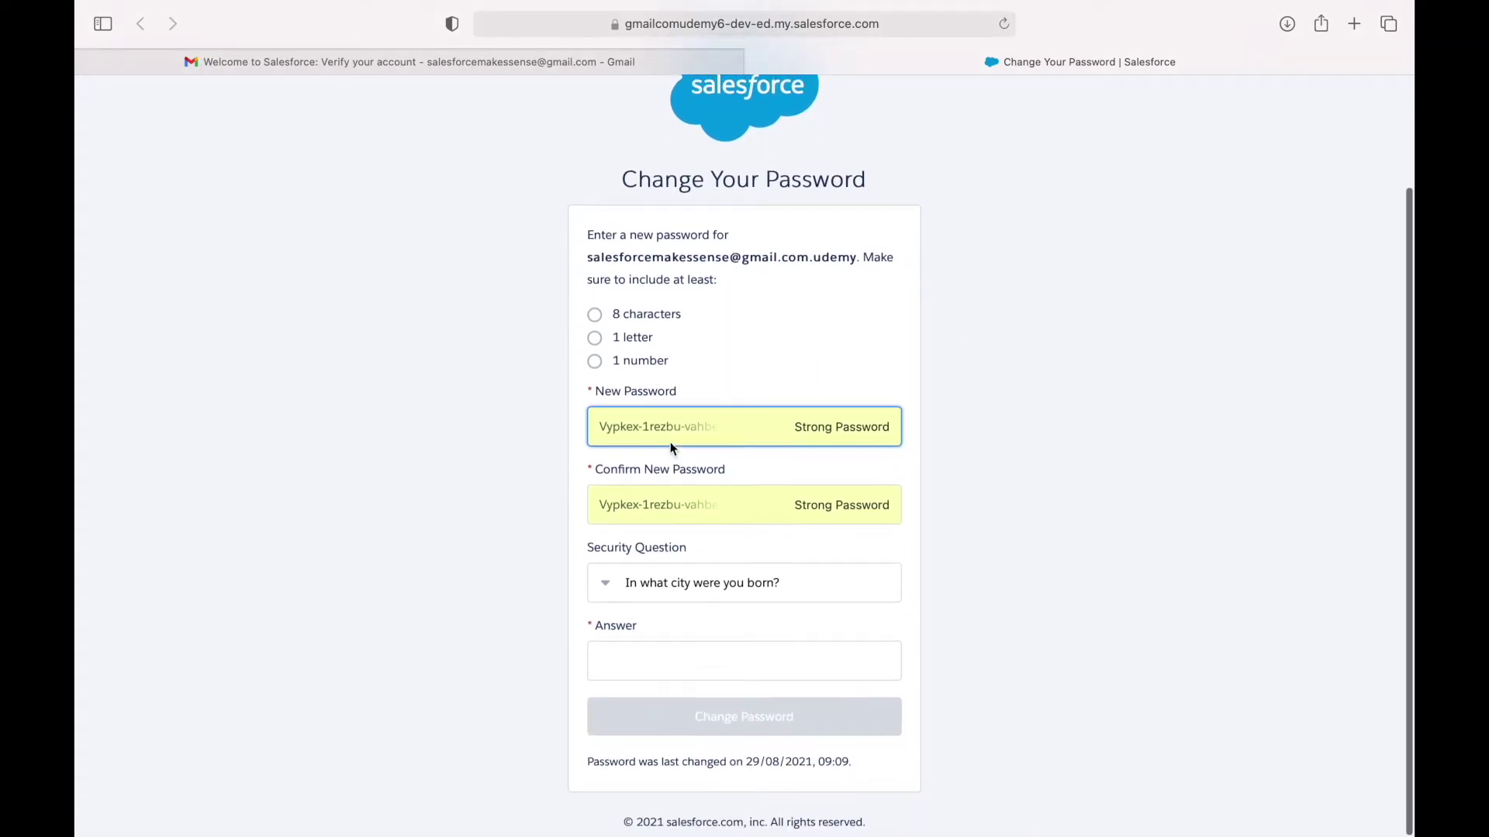
pyautogui.click(659, 581)
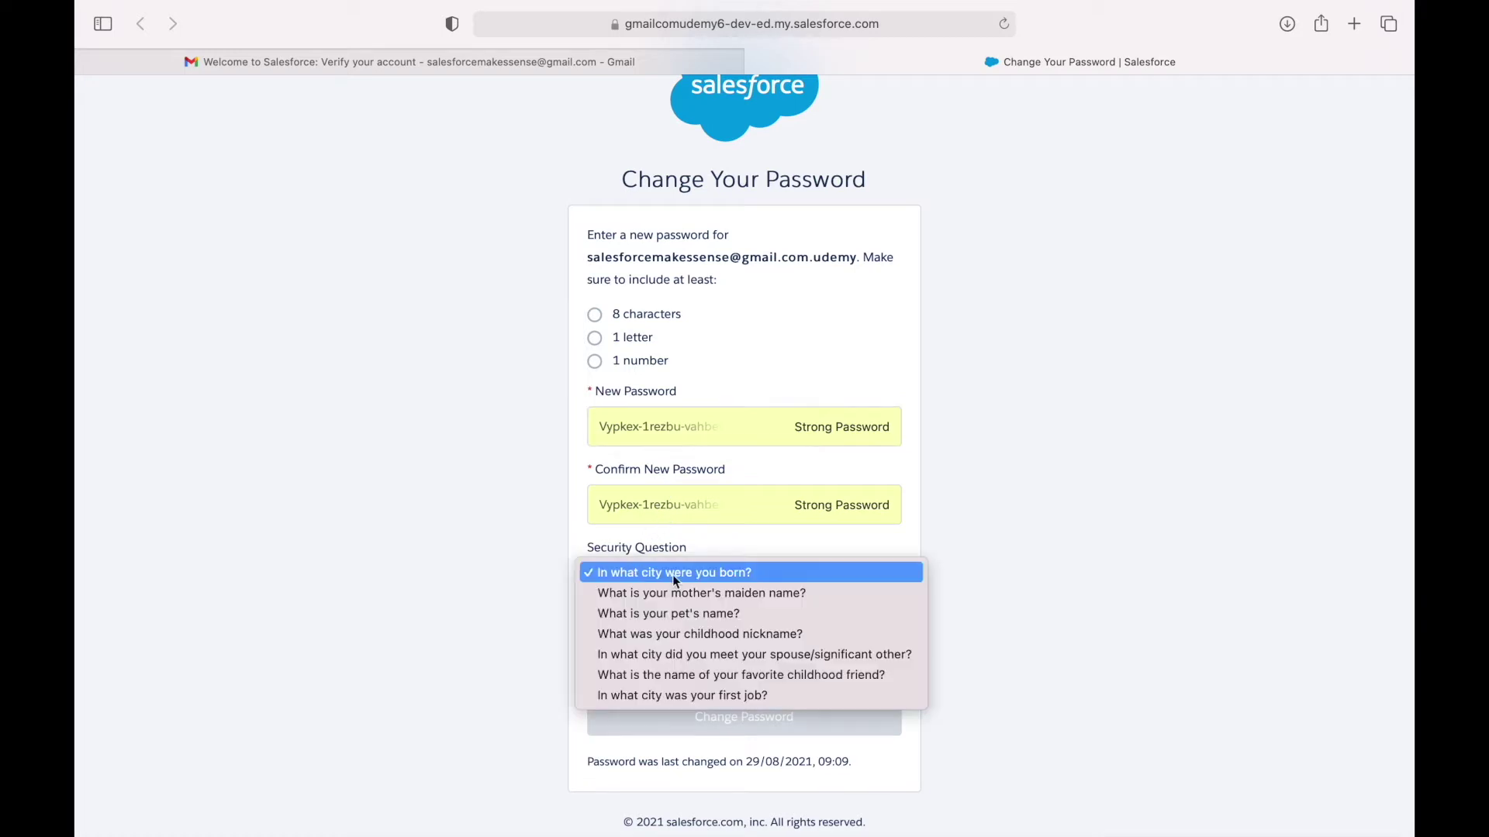
pyautogui.click(664, 574)
pyautogui.click(635, 665)
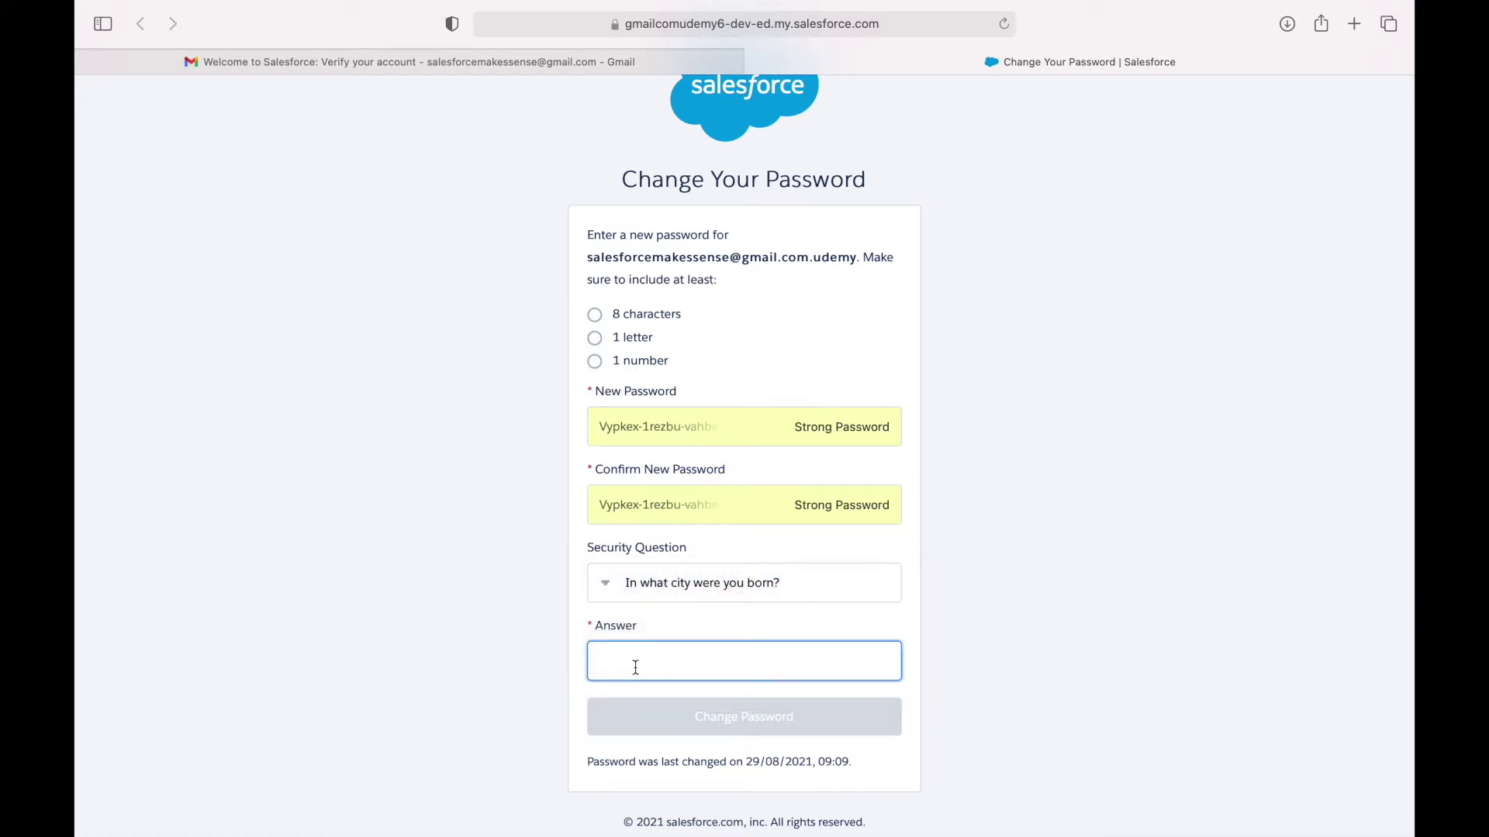
pyautogui.write('Bhutan')
pyautogui.press('super+a')
pyautogui.press('BackSpace')
pyautogui.write('S')
pyautogui.press('BackSpace')
pyautogui.write('Siliguri')
pyautogui.click(1017, 532)
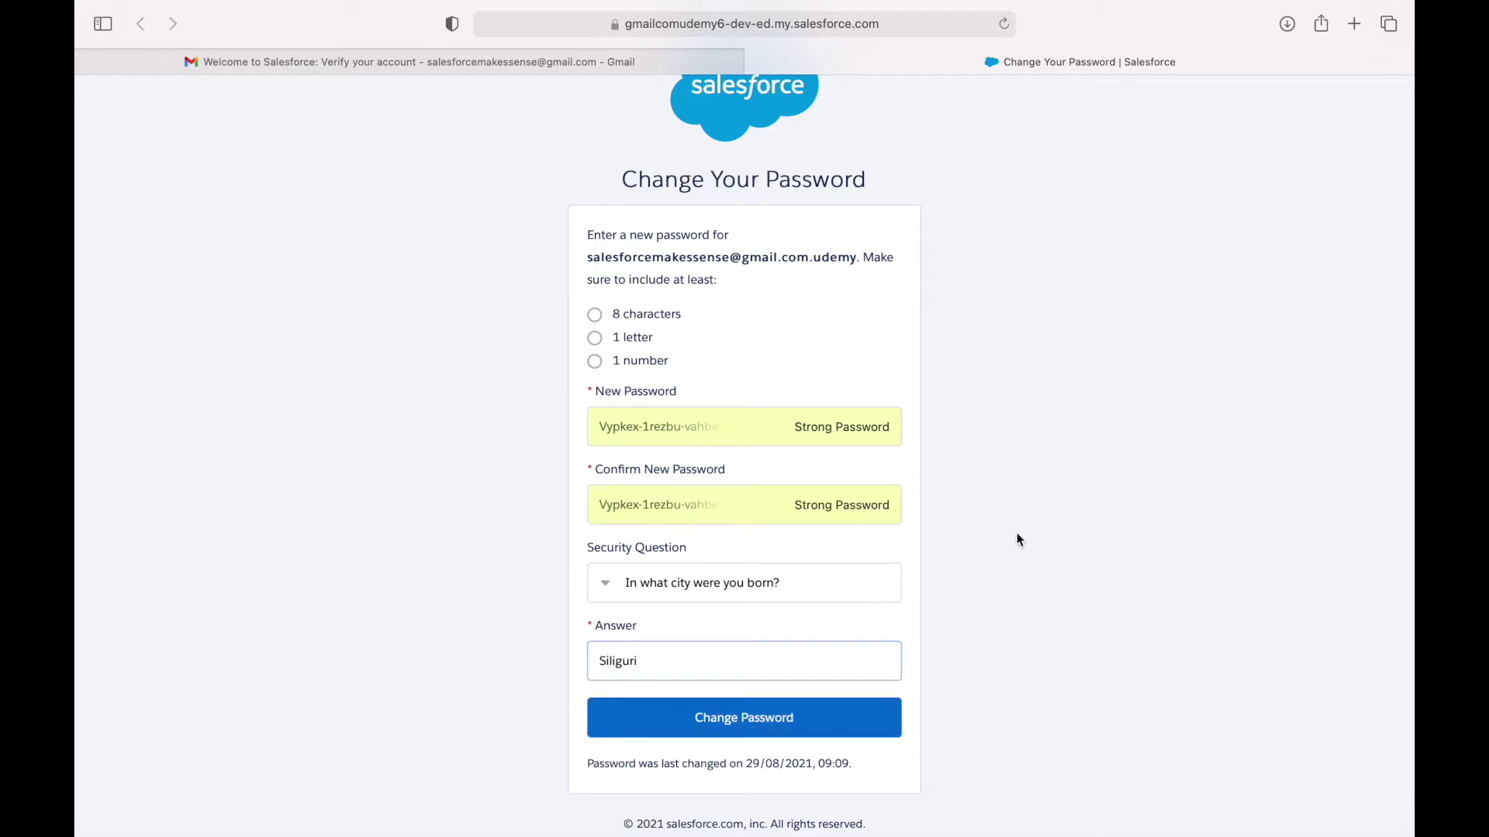
# Enter and confirm the new password instead of Safari's suggestion, and submit.
pyautogui.click(822, 428)
pyautogui.click(1008, 481)
pyautogui.write('salesforce123')
pyautogui.click(874, 505)
pyautogui.write('salesforce123')
pyautogui.click(749, 715)
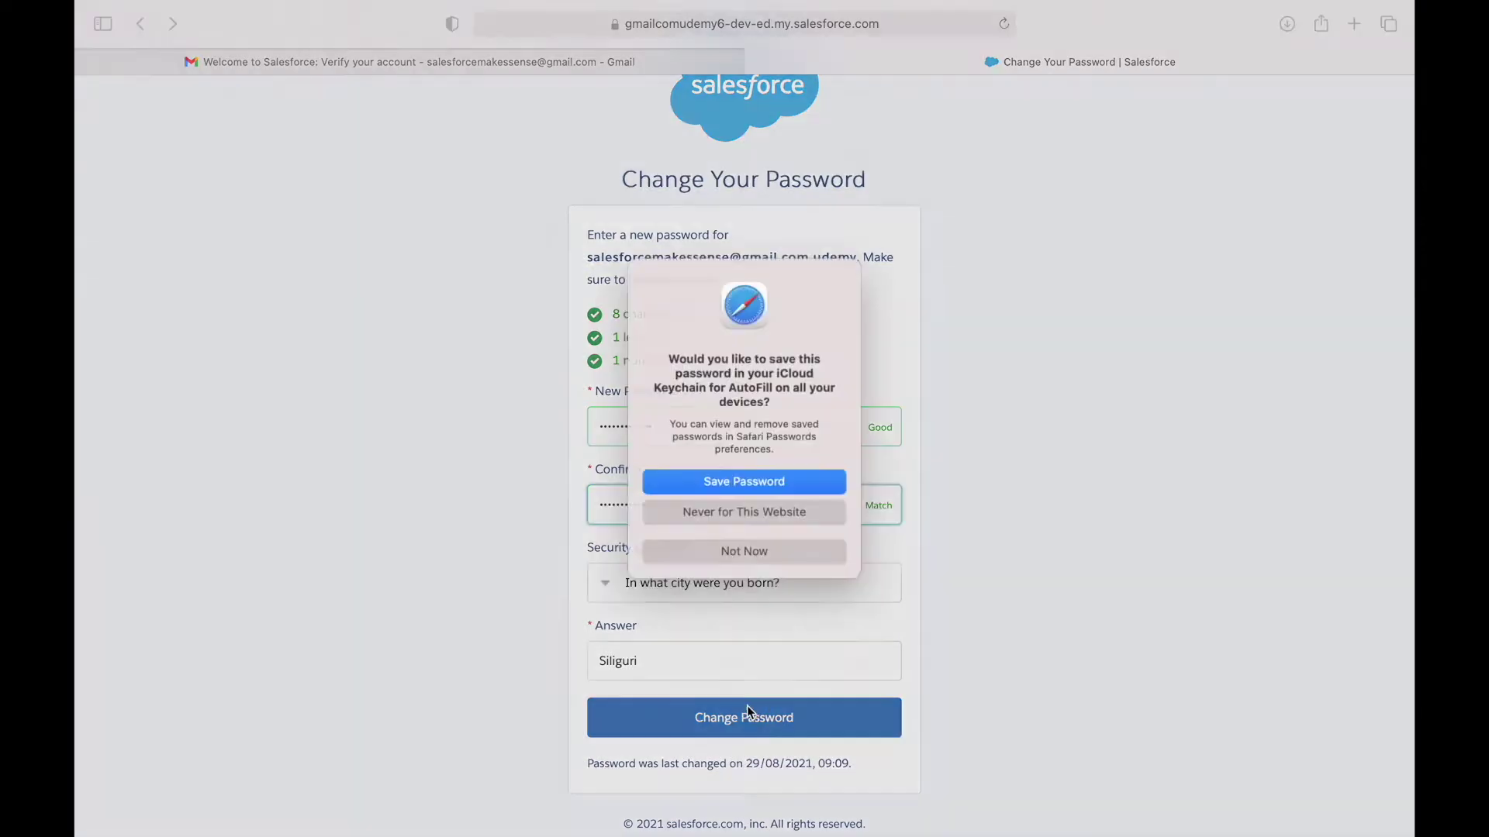
# Save the password, decline notifications, and close the welcome and learning paths popups.
pyautogui.click(720, 489)
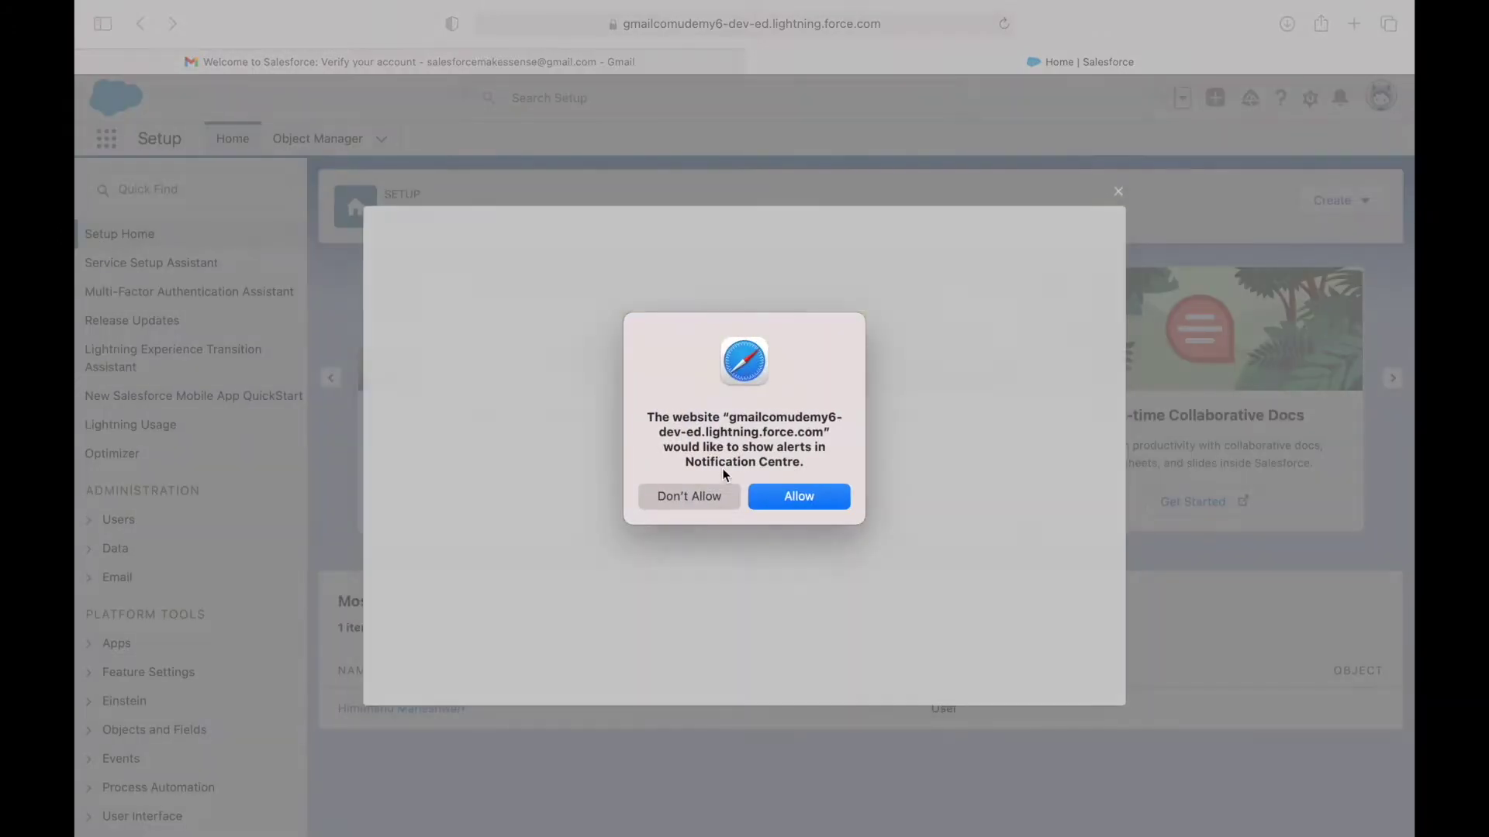
pyautogui.click(702, 497)
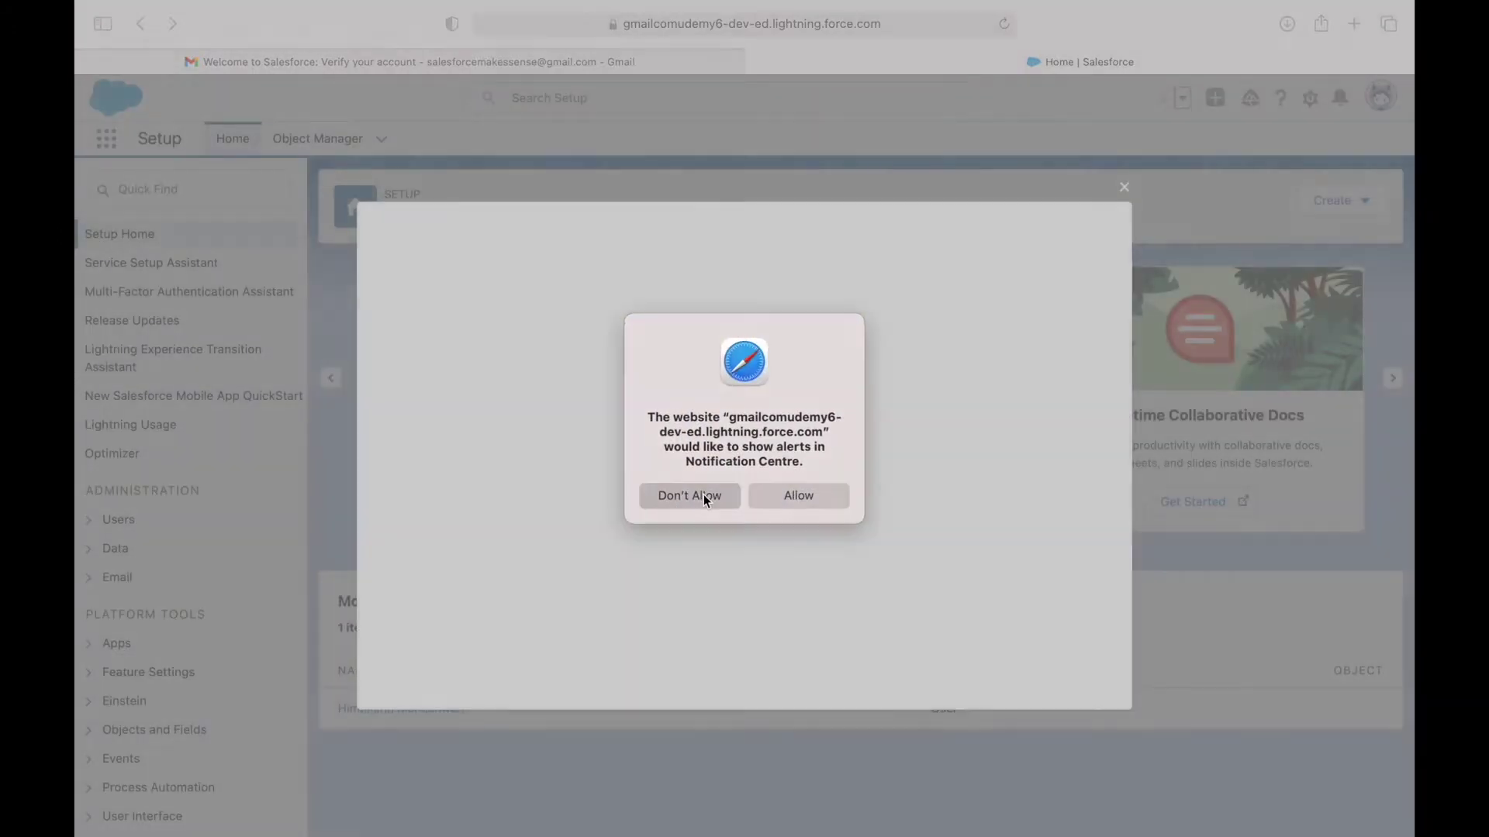
pyautogui.click(1126, 189)
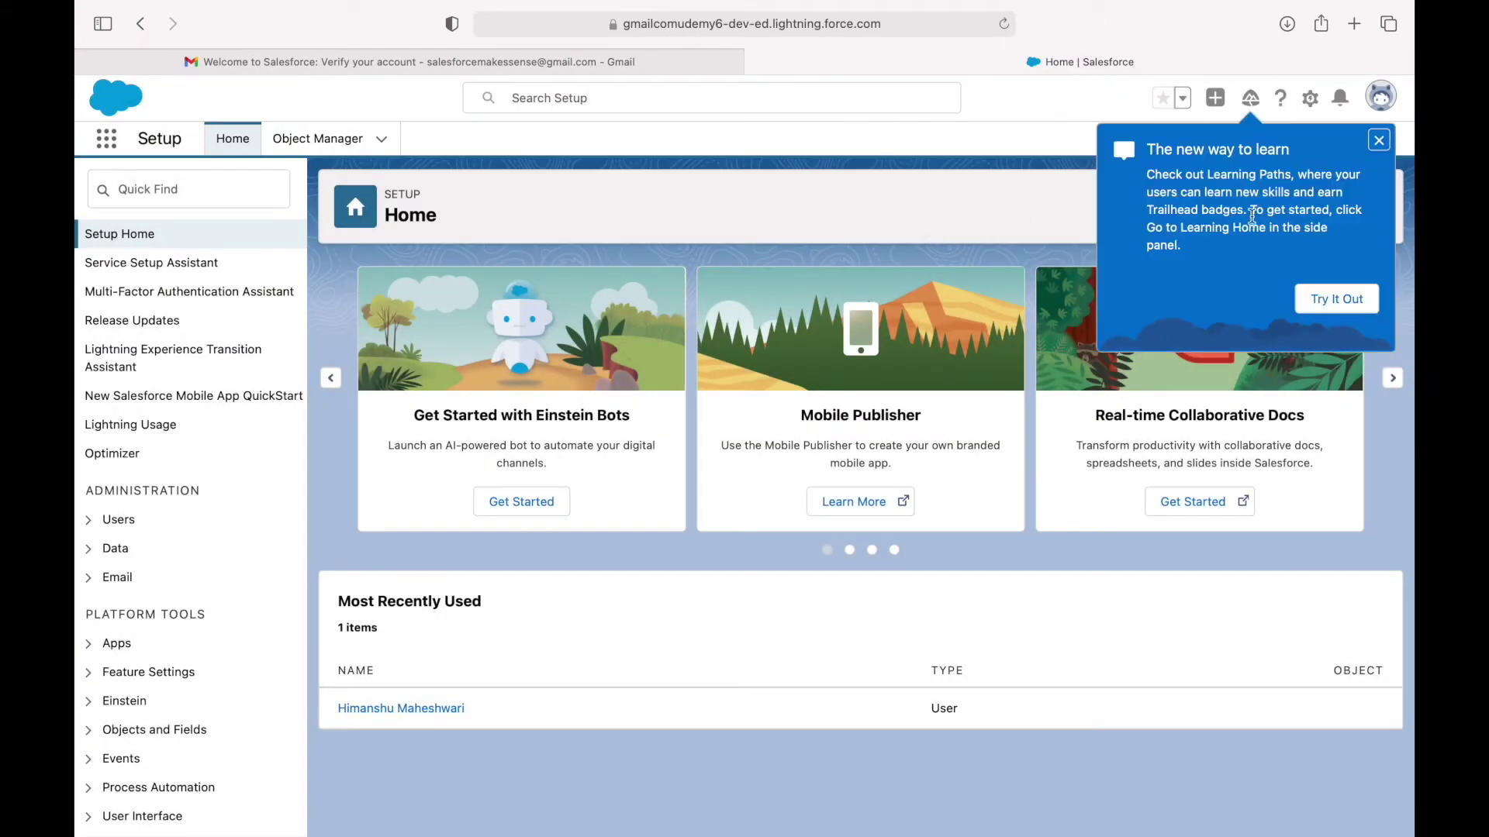
pyautogui.click(1384, 149)
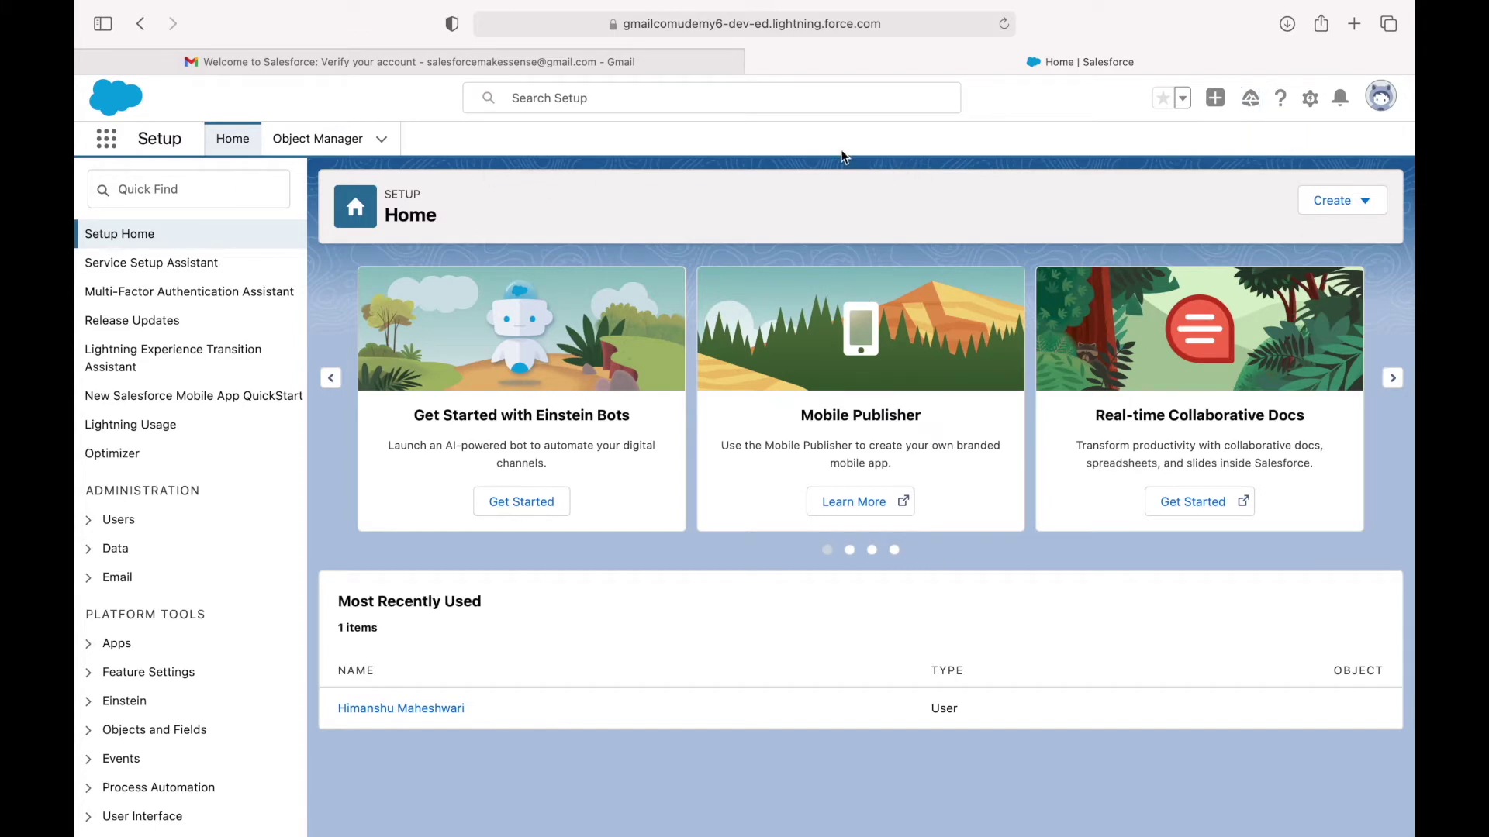
# Inspect the org's domain and base address in the address bar.
pyautogui.click(794, 23)
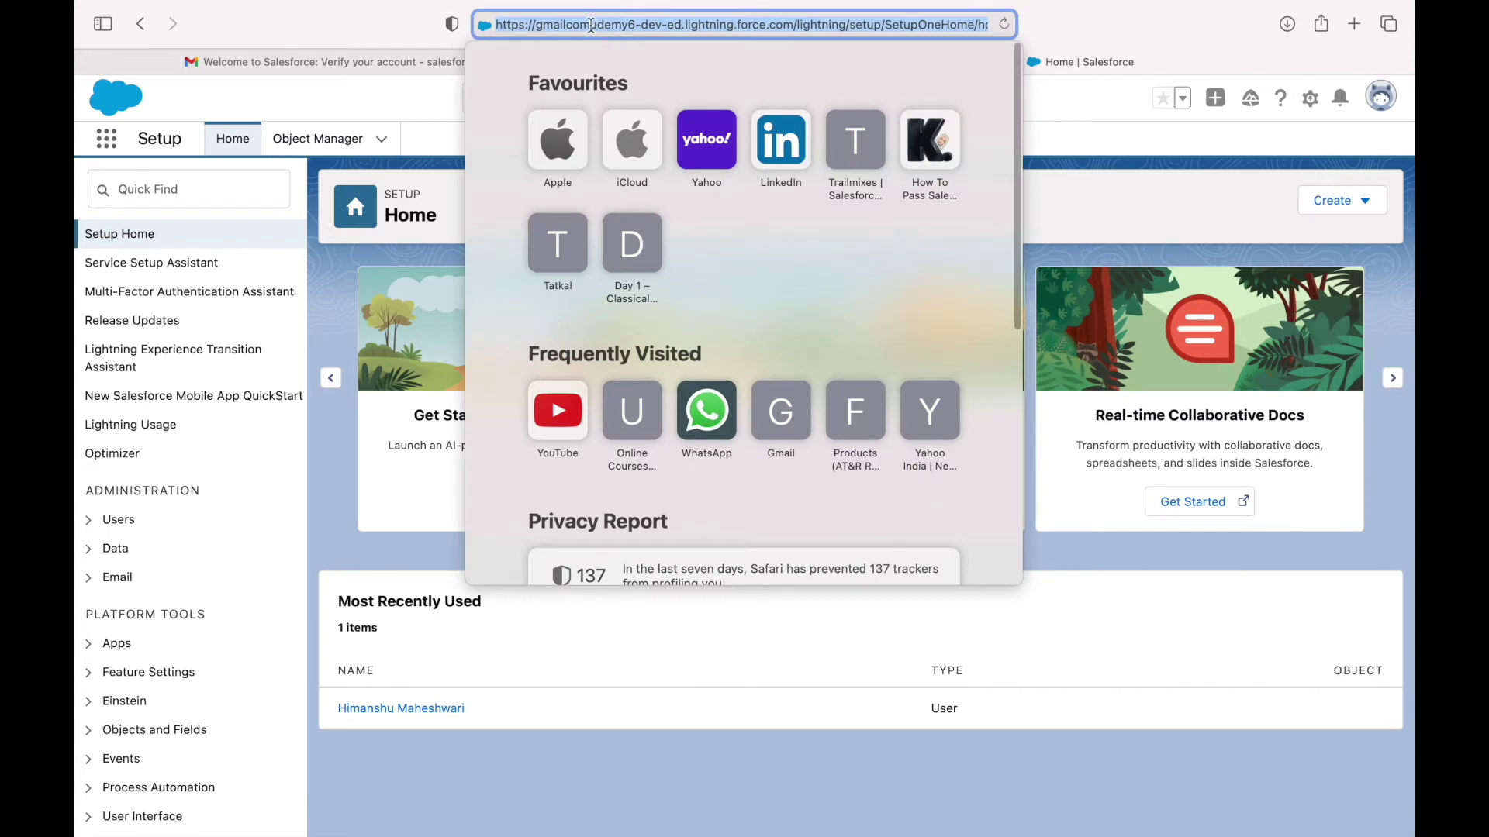
pyautogui.doubleClick(632, 25)
pyautogui.click(643, 26)
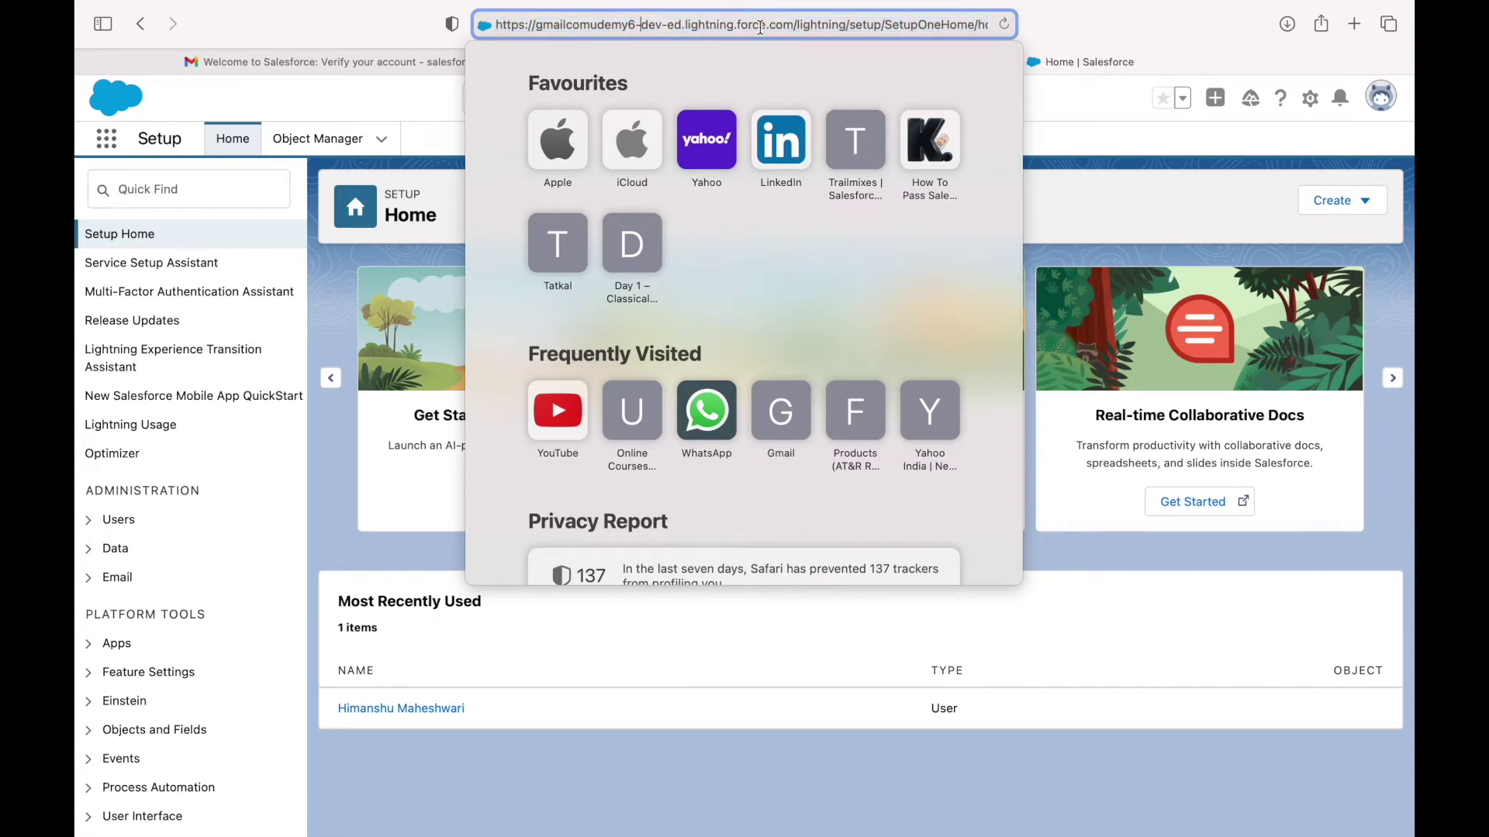
pyautogui.moveTo(793, 25); pyautogui.dragTo(481, 21)
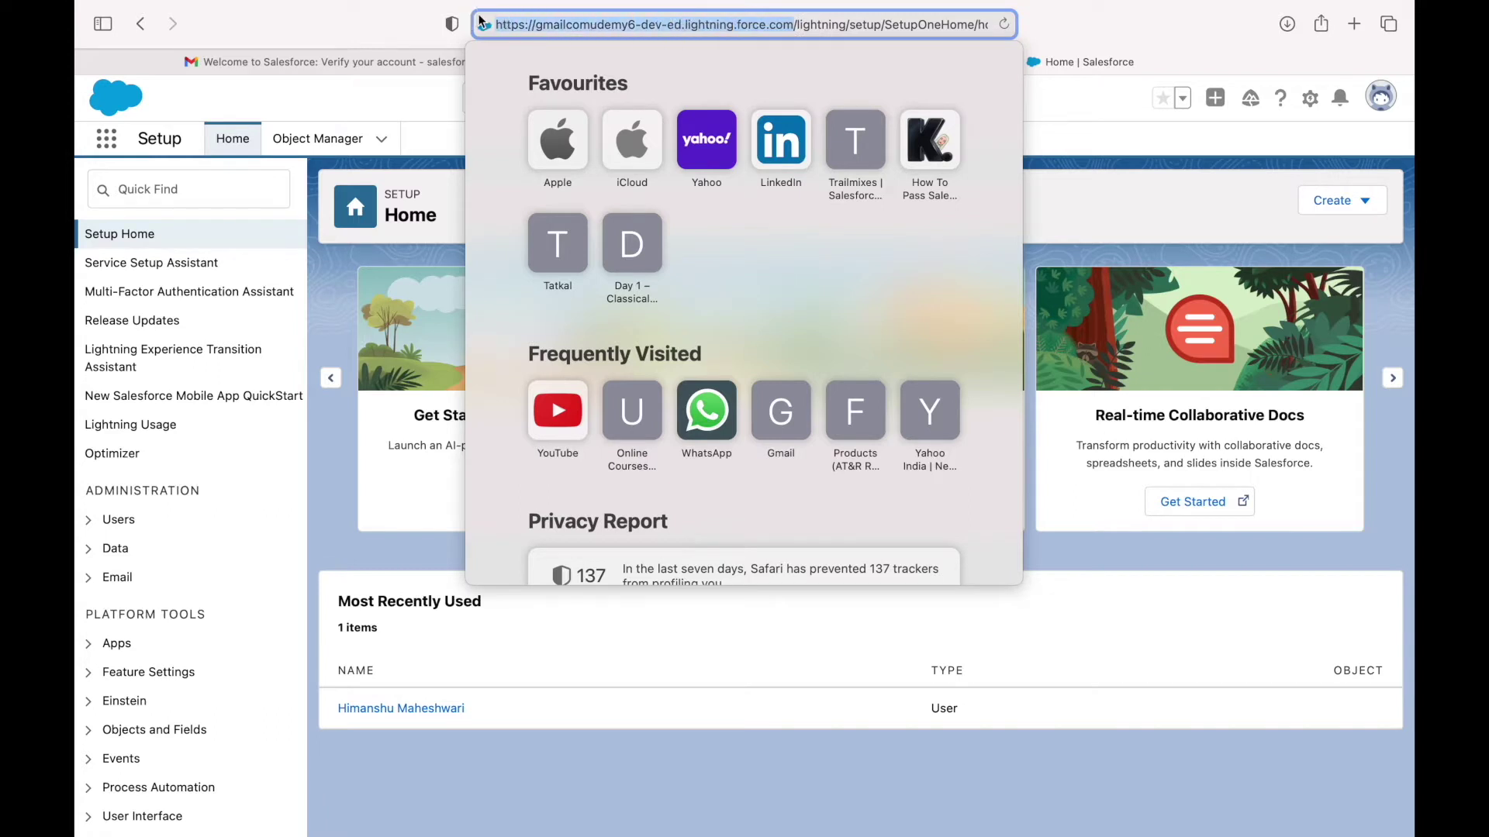
pyautogui.doubleClick(565, 26)
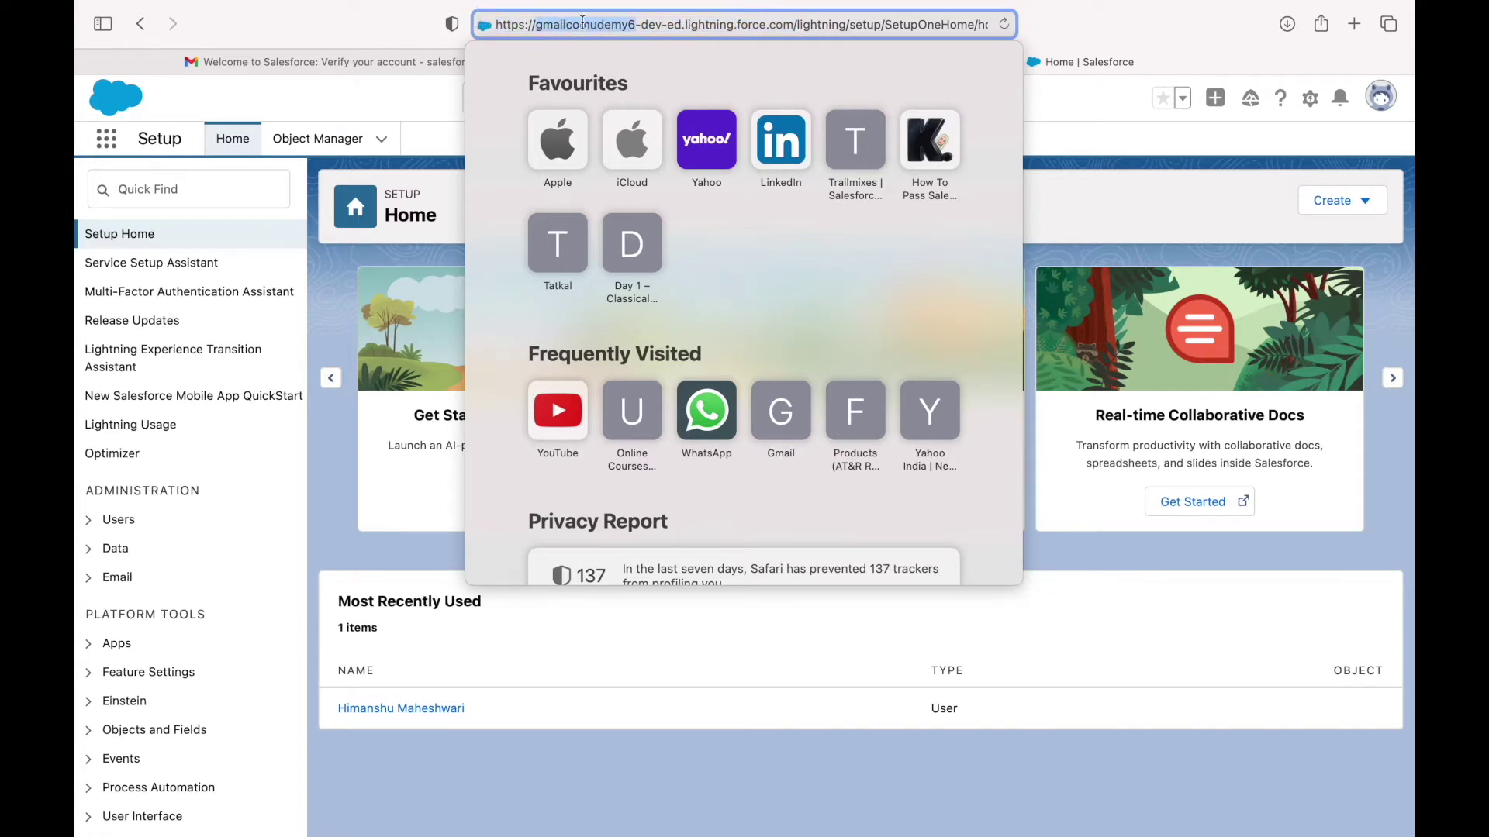
pyautogui.click(349, 31)
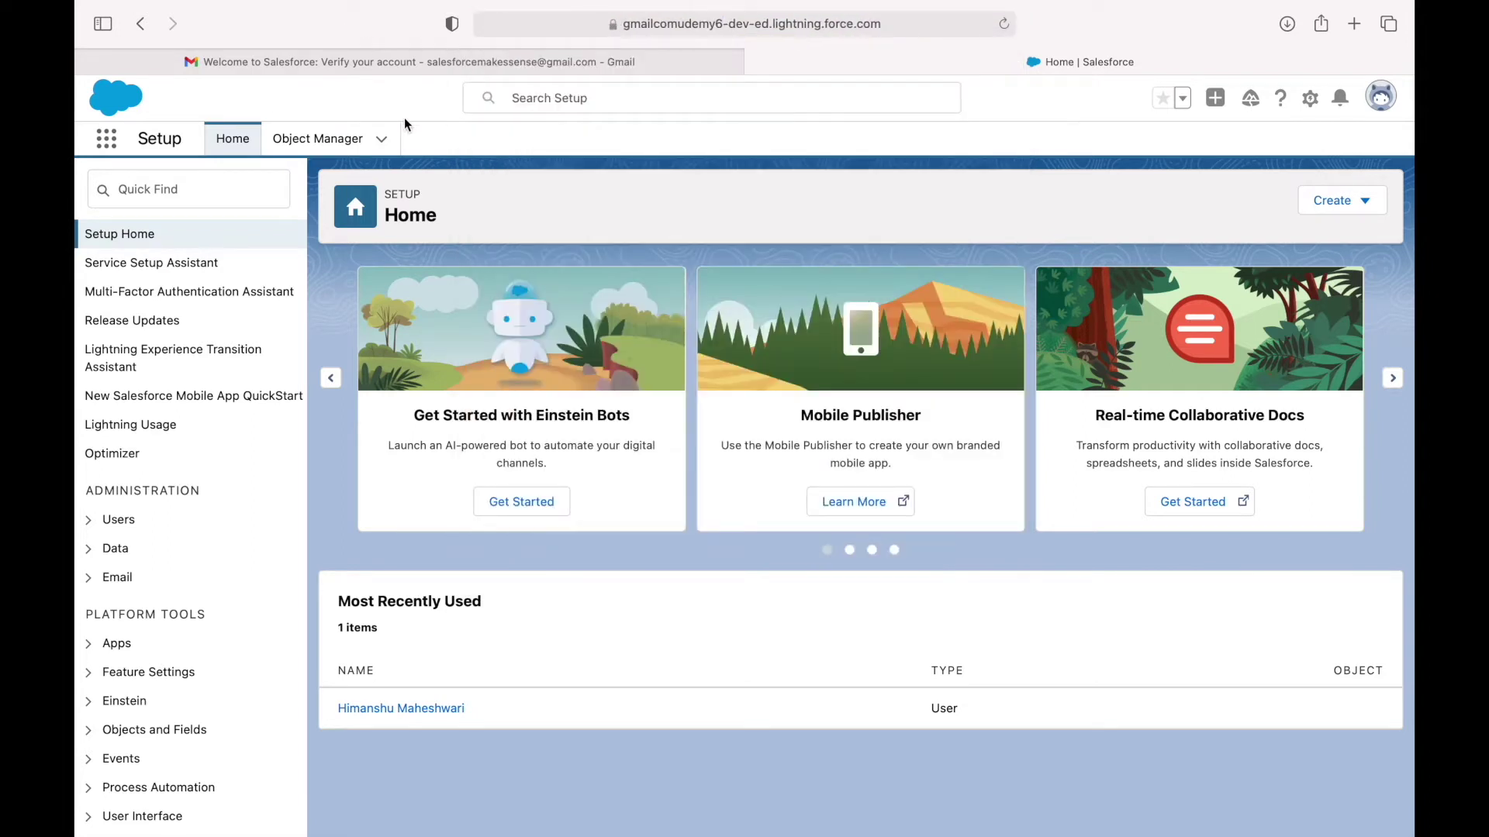
pyautogui.click(210, 183)
# Find Users via Quick Find 'user' and open the administrator's record in Salesforce Classic.
pyautogui.write('users')
pyautogui.click(141, 466)
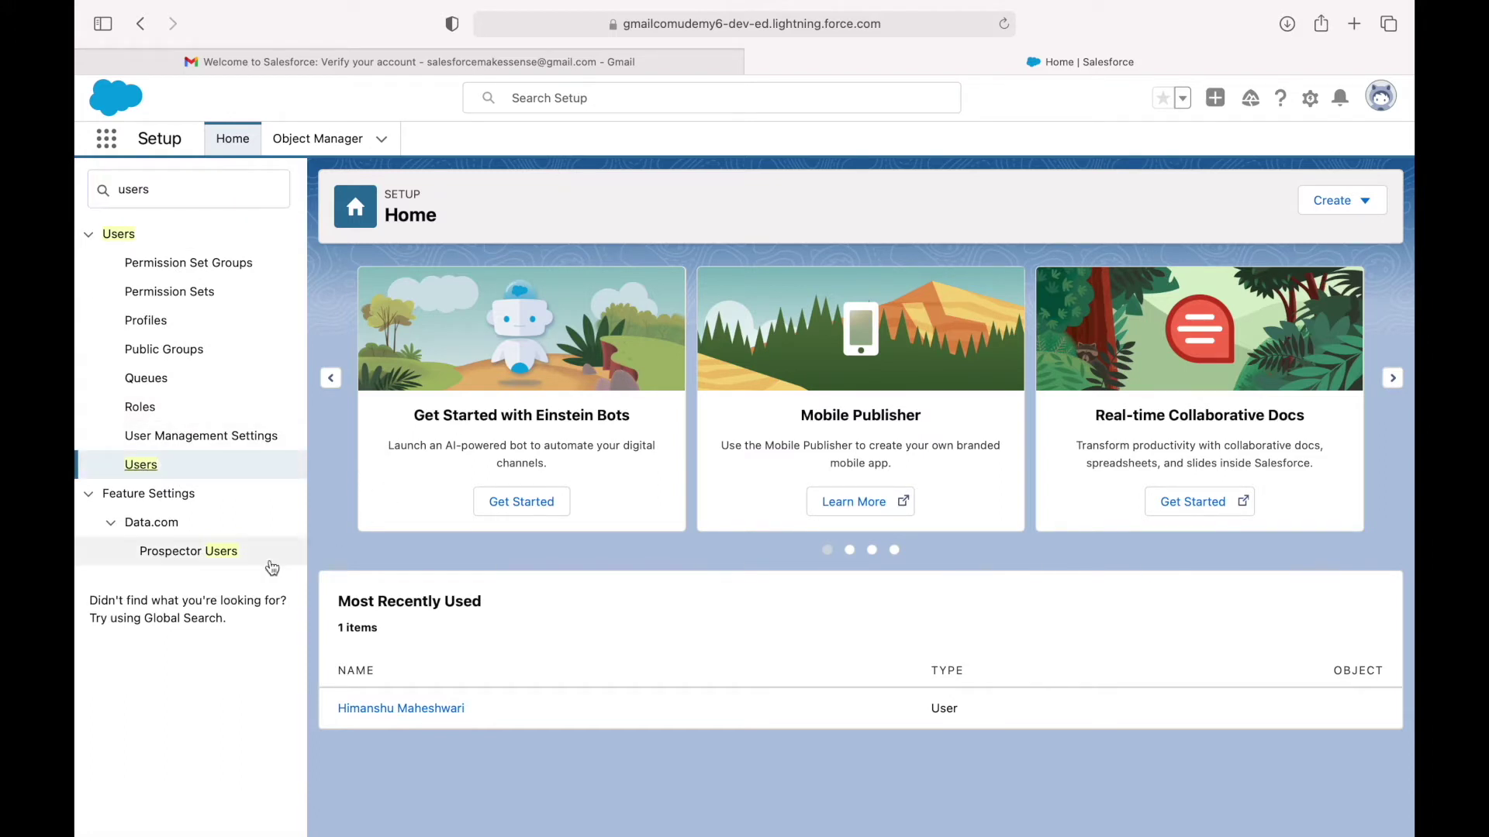
pyautogui.click(145, 469)
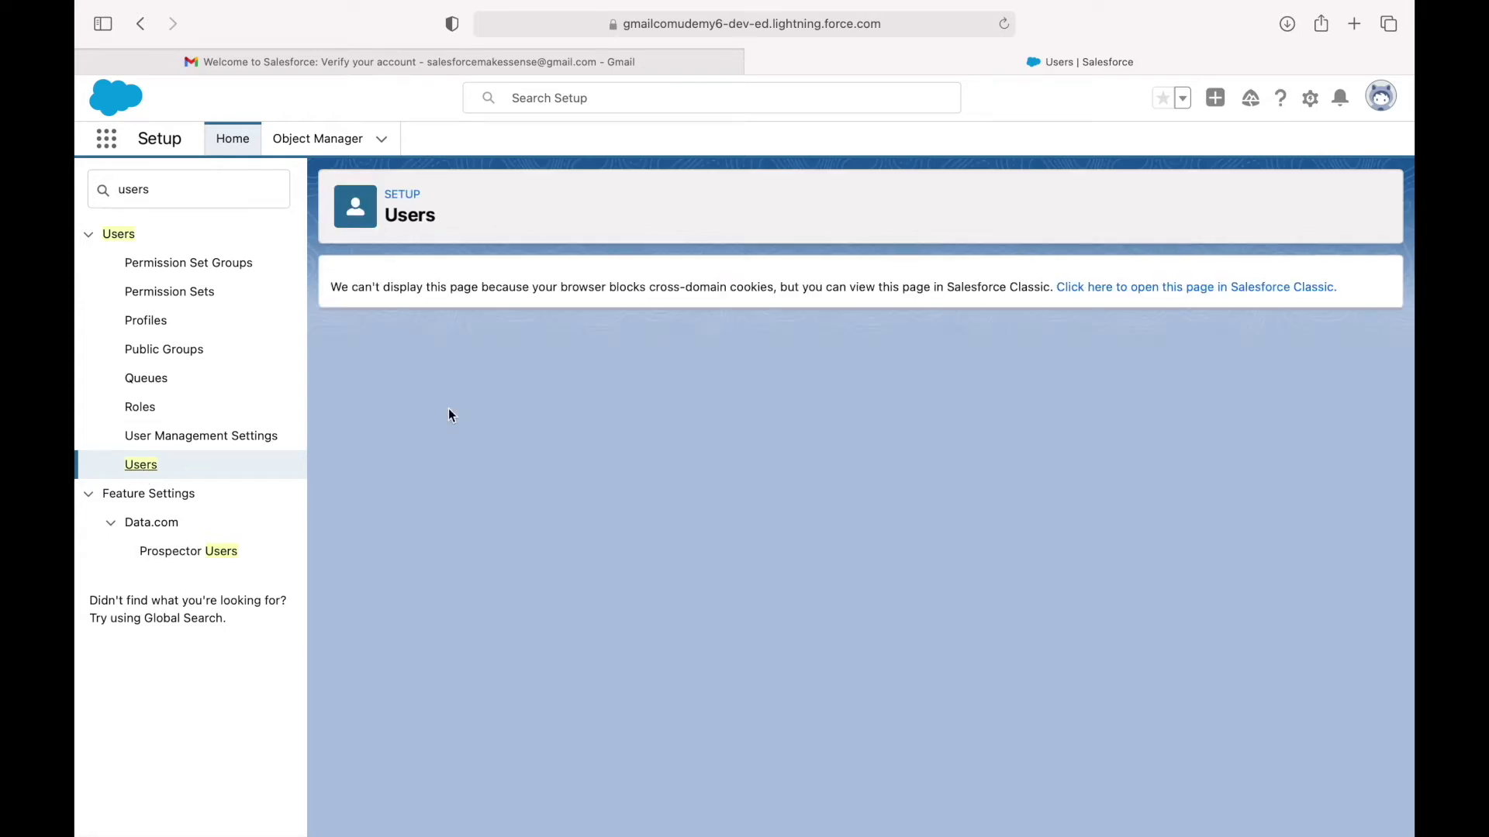
pyautogui.click(1117, 288)
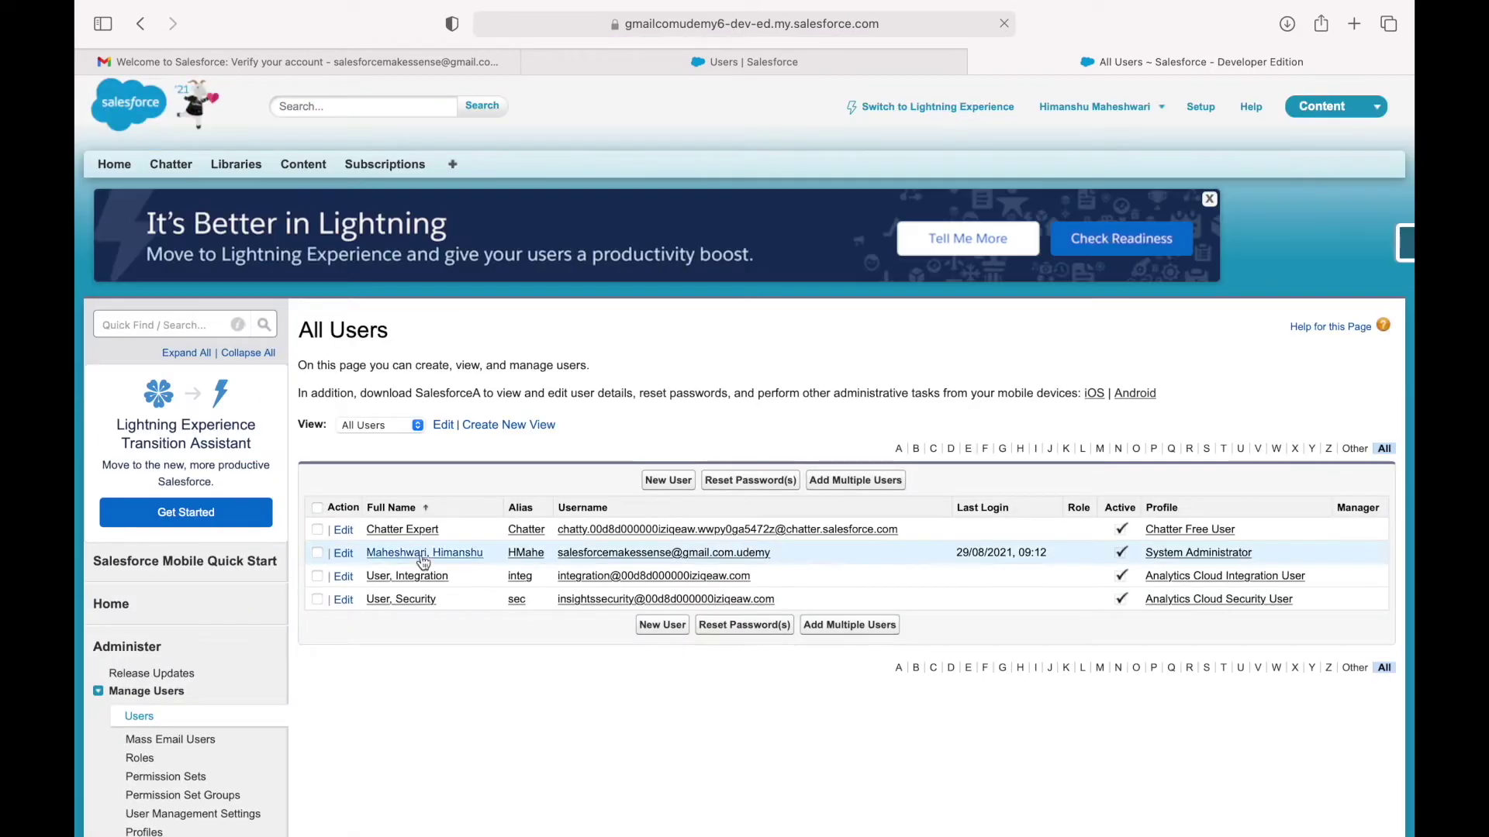
pyautogui.click(424, 554)
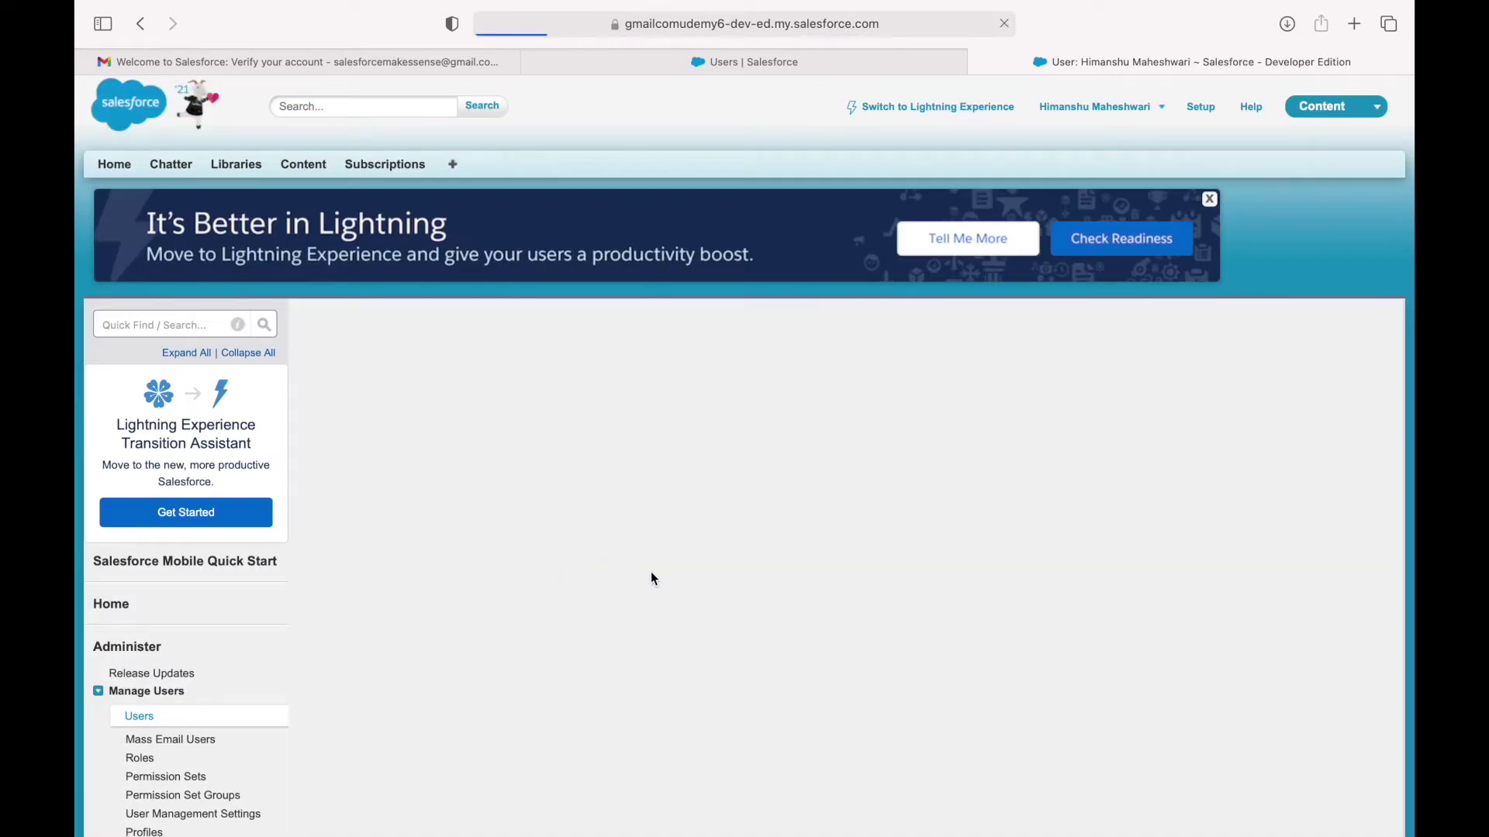
# Review the user's username, nickname, e-mail, company and Salesforce license details.
pyautogui.scroll(-1, 702, 480)
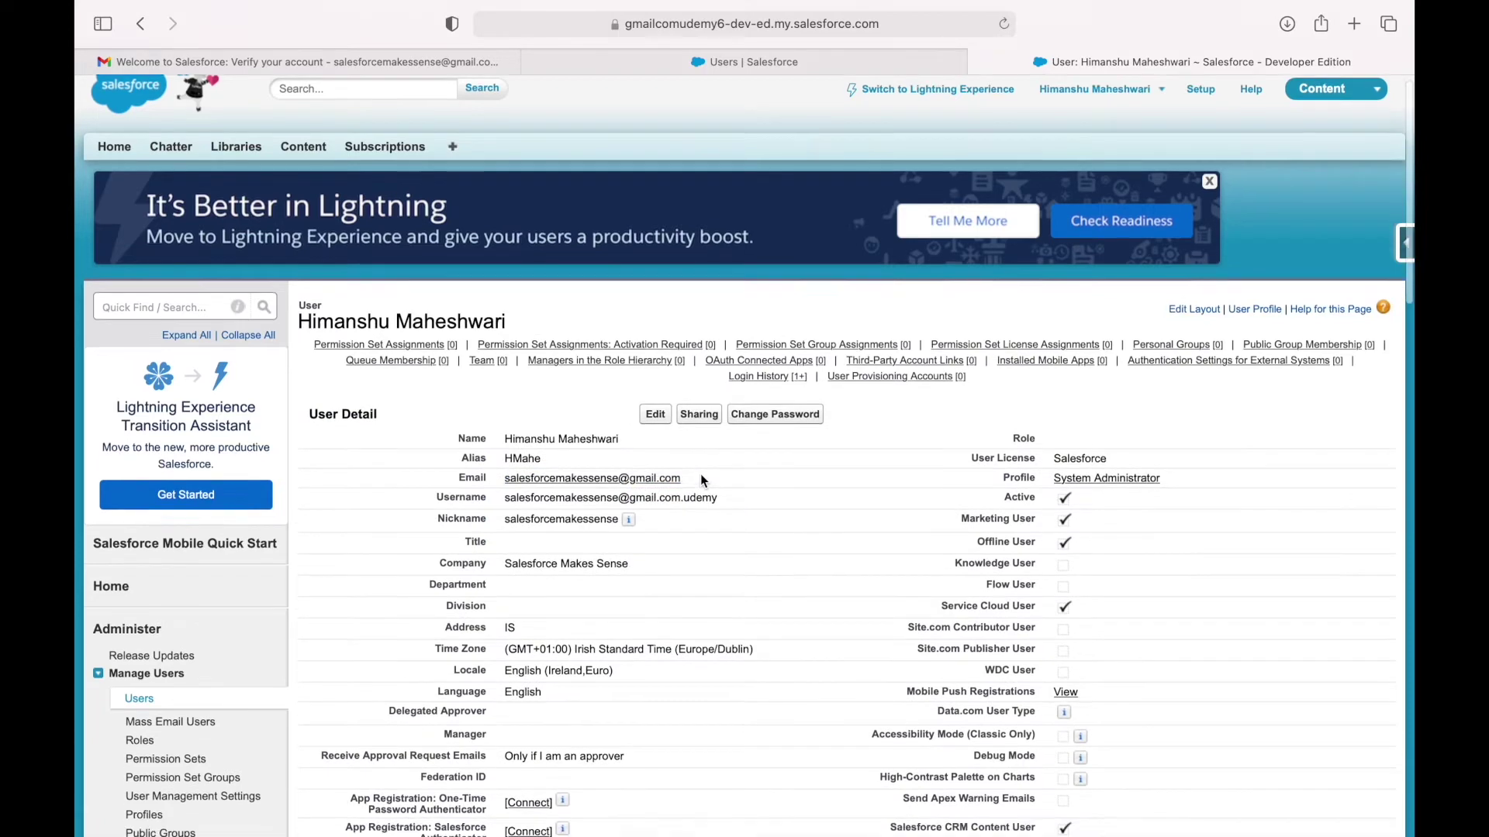
pyautogui.scroll(-1, 702, 480)
pyautogui.scroll(-4, 667, 387)
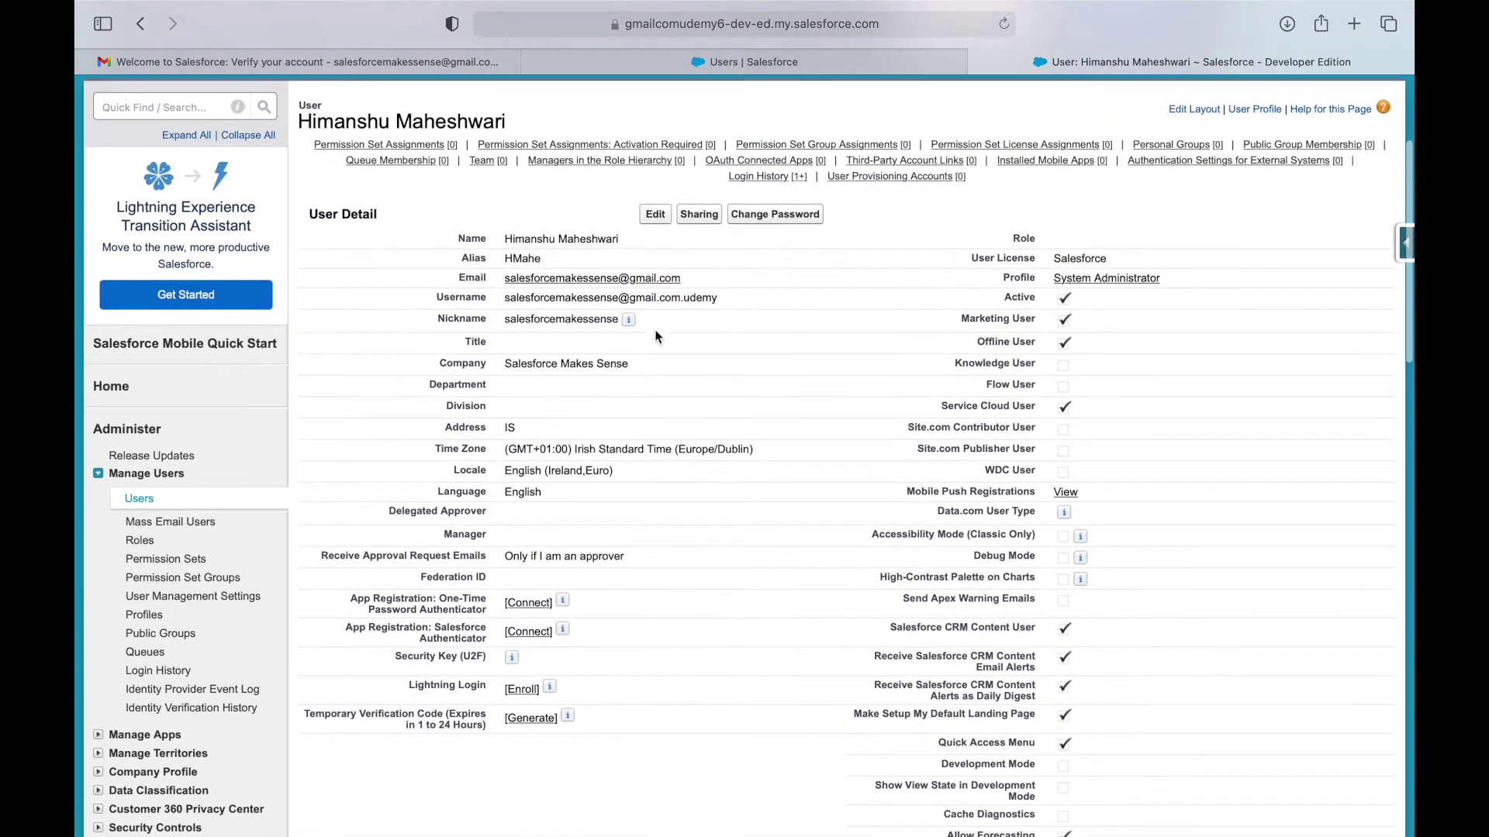
pyautogui.moveTo(735, 296); pyautogui.dragTo(505, 299)
pyautogui.doubleClick(552, 317)
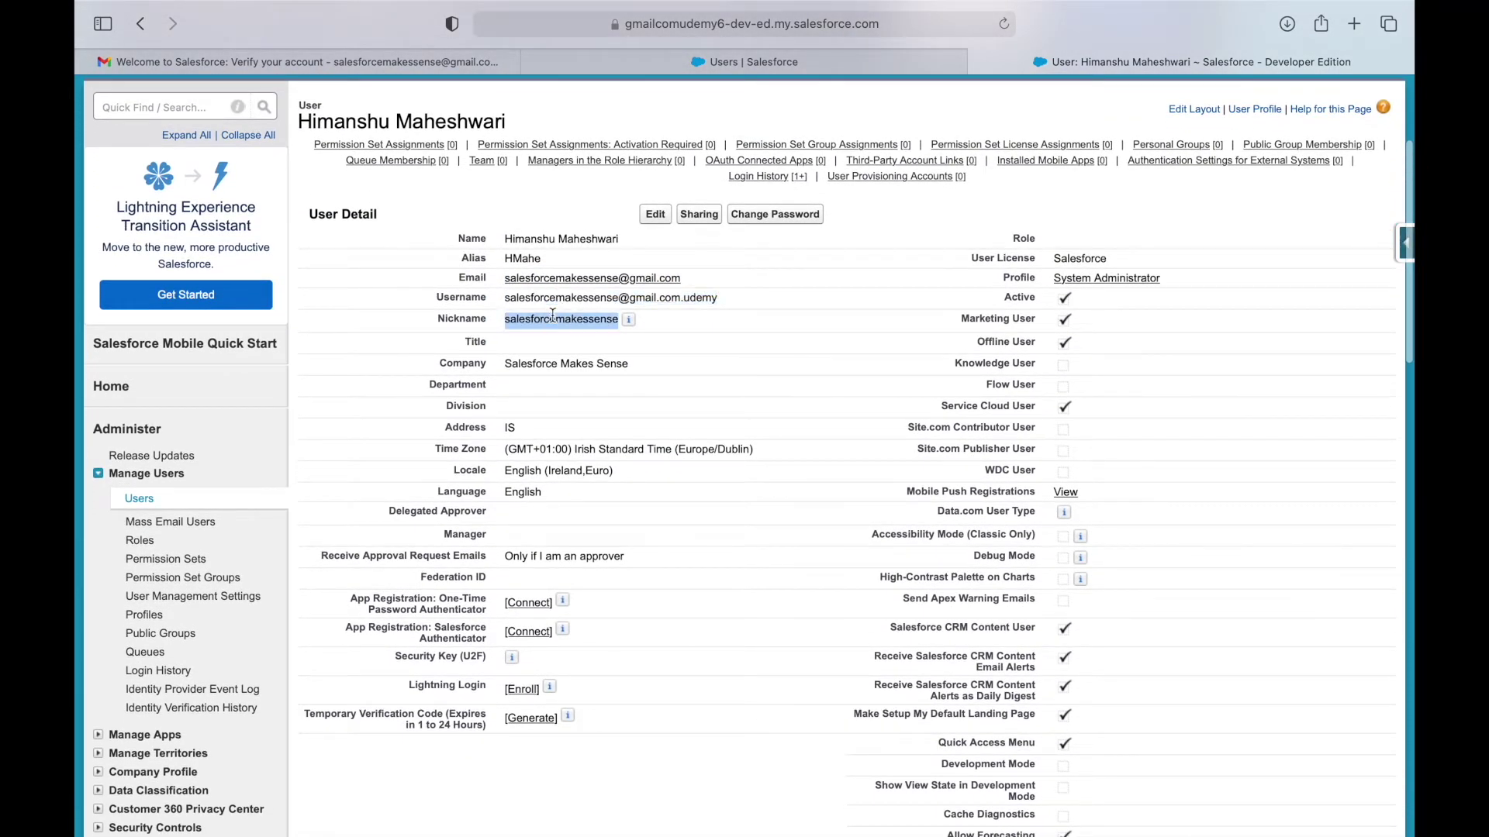
pyautogui.moveTo(697, 278); pyautogui.dragTo(608, 254)
pyautogui.click(619, 240)
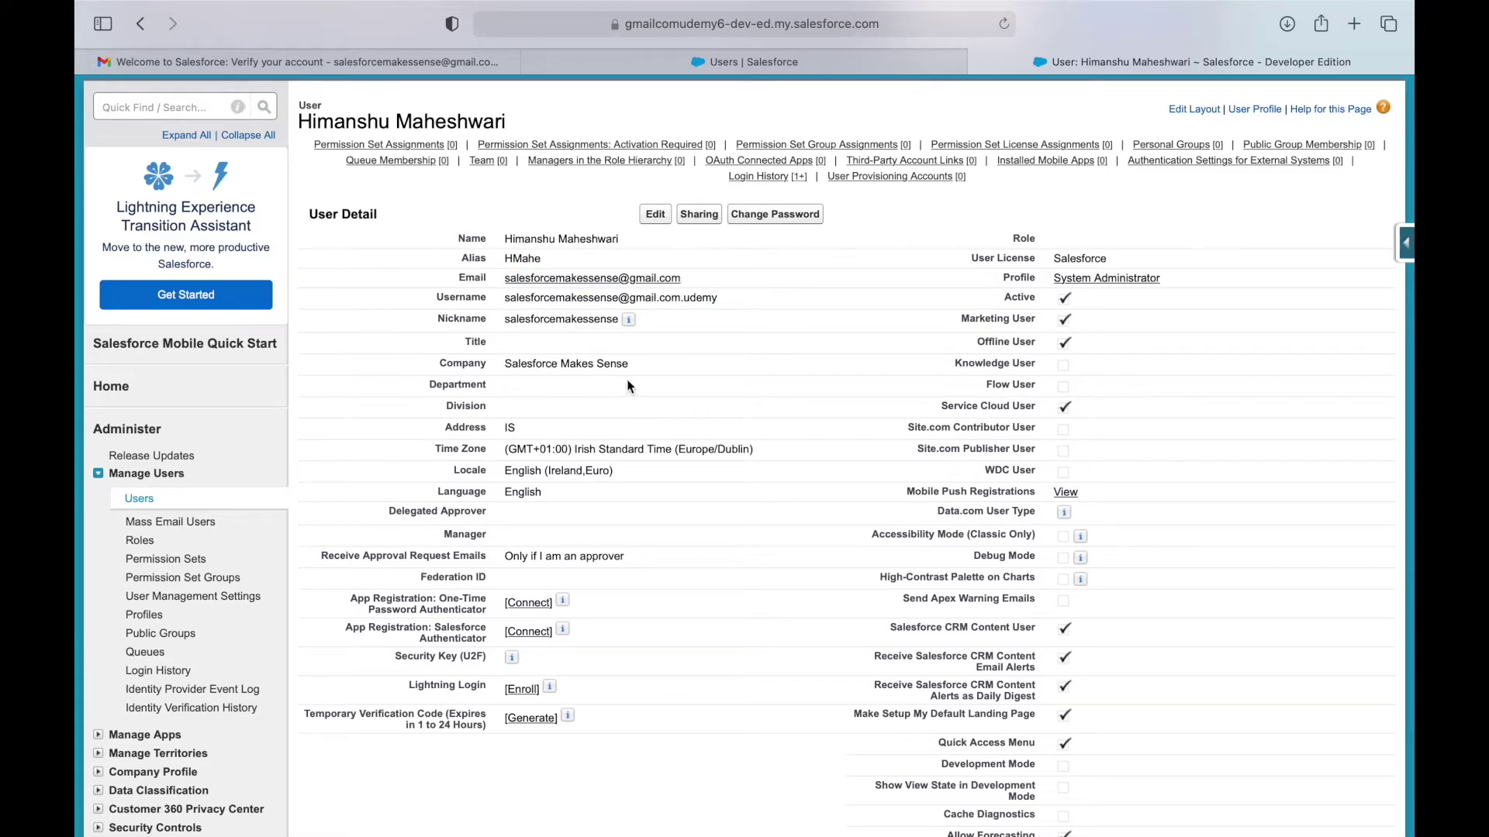
pyautogui.moveTo(635, 365); pyautogui.dragTo(491, 362)
pyautogui.click(668, 378)
pyautogui.doubleClick(1086, 255)
pyautogui.click(1212, 273)
pyautogui.scroll(3, 918, 470)
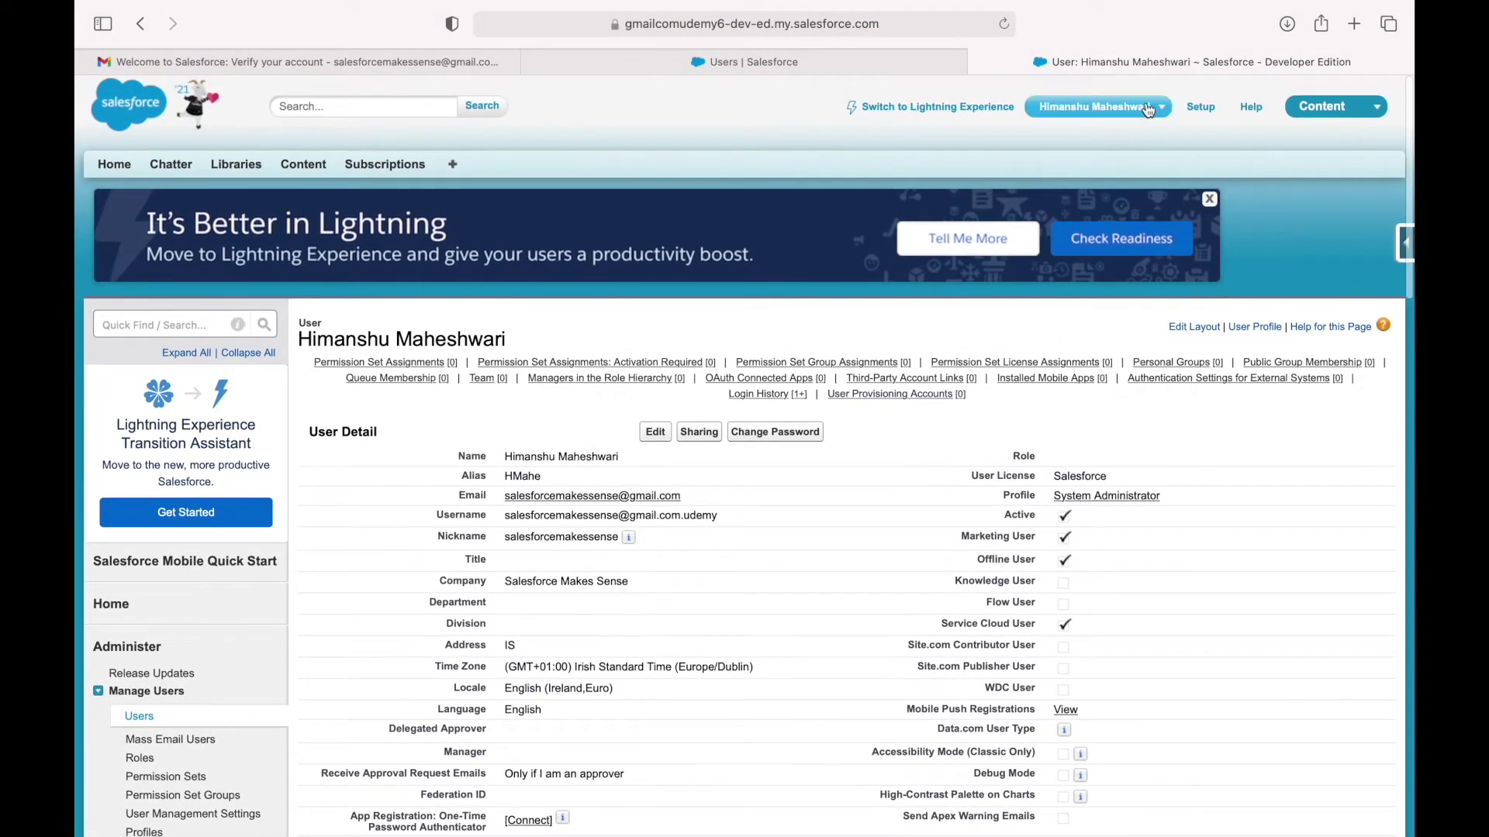
# Return to the Lightning Users page and log out from the profile menu.
pyautogui.click(712, 67)
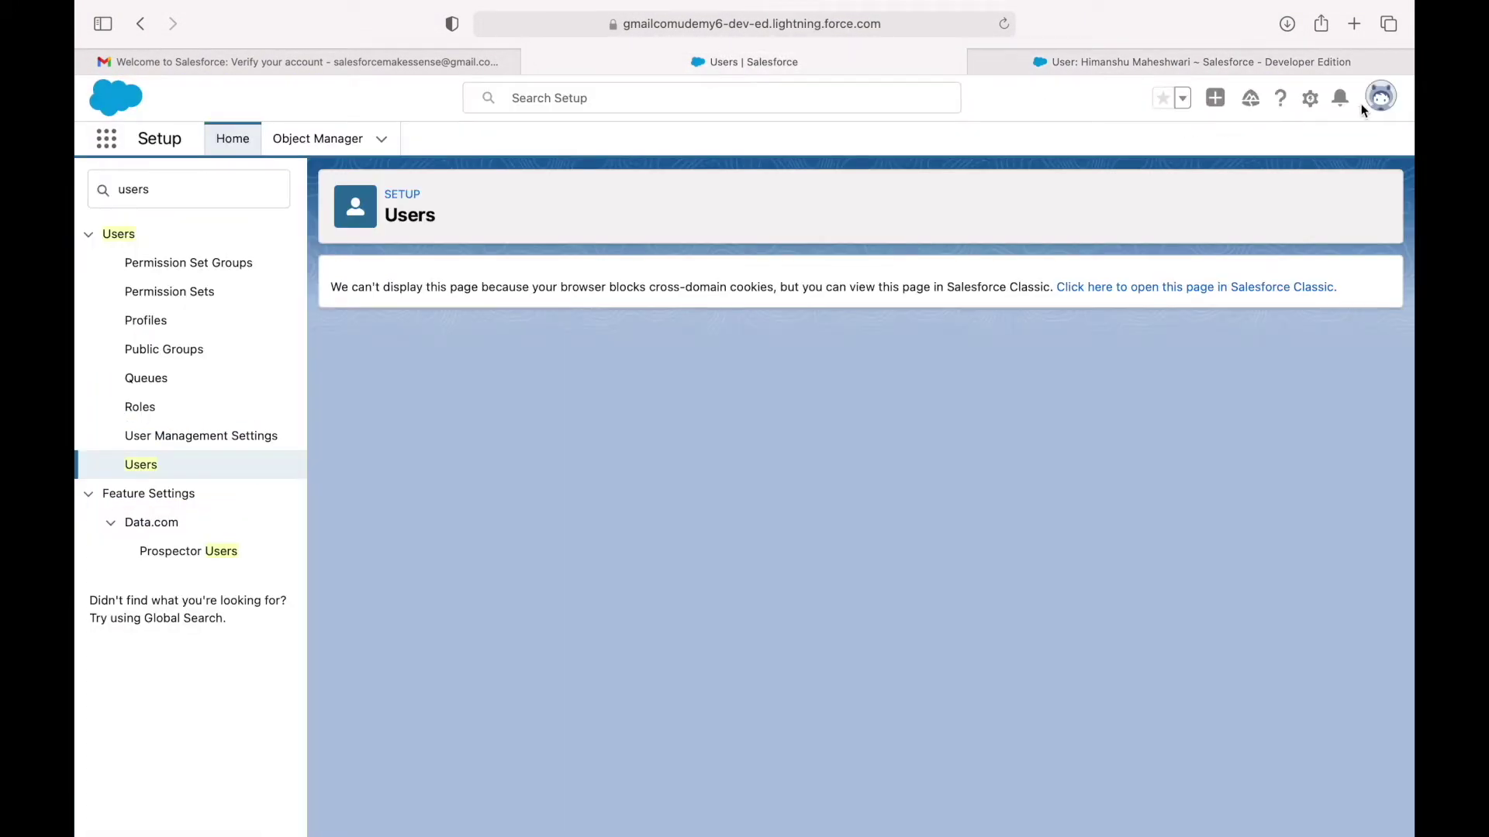
pyautogui.click(1384, 101)
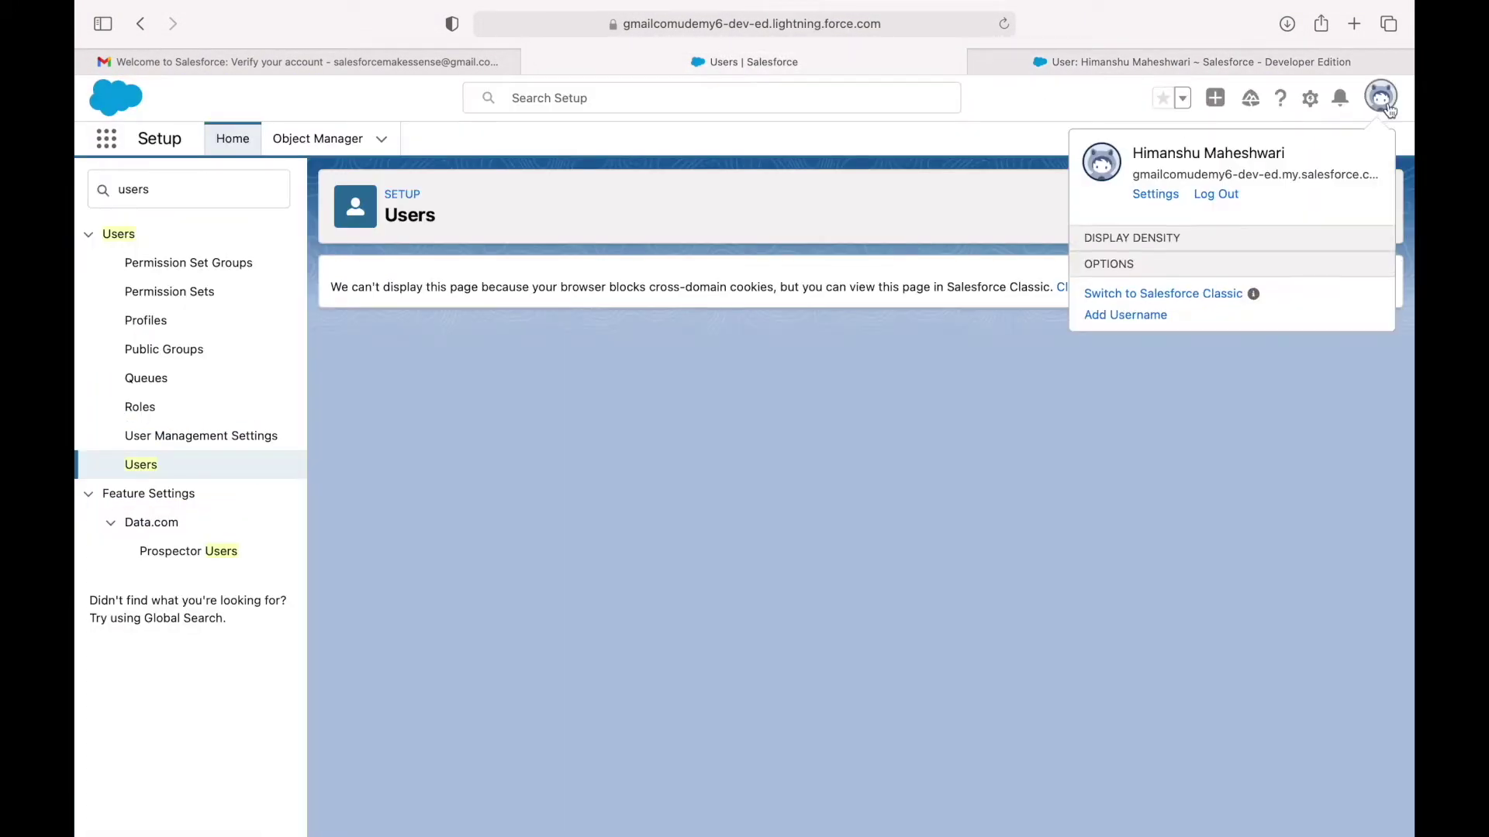
pyautogui.click(1216, 196)
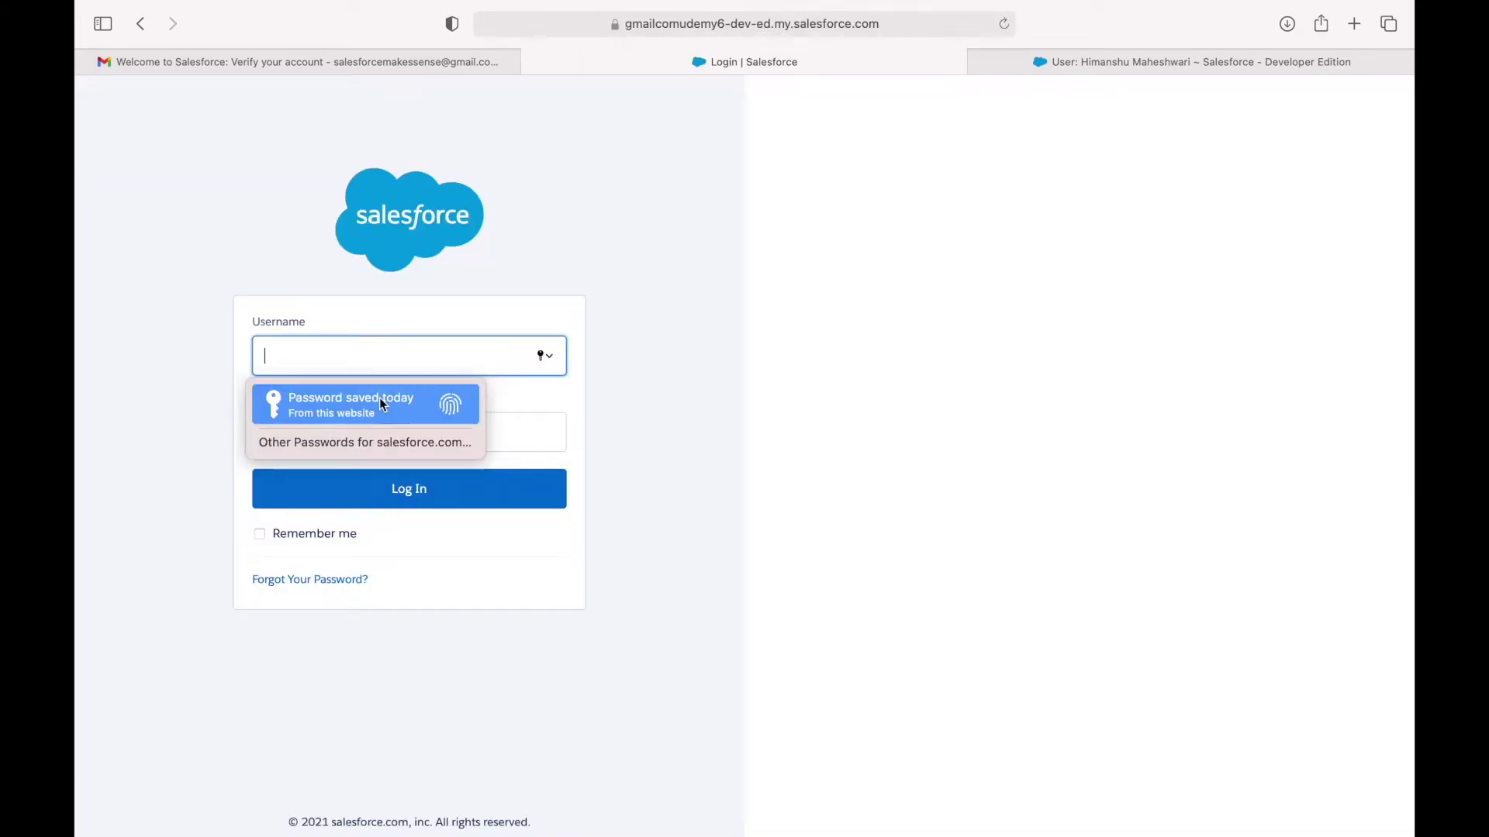
# Log back in with the username and saved password, with Remember me ticked.
pyautogui.click(379, 403)
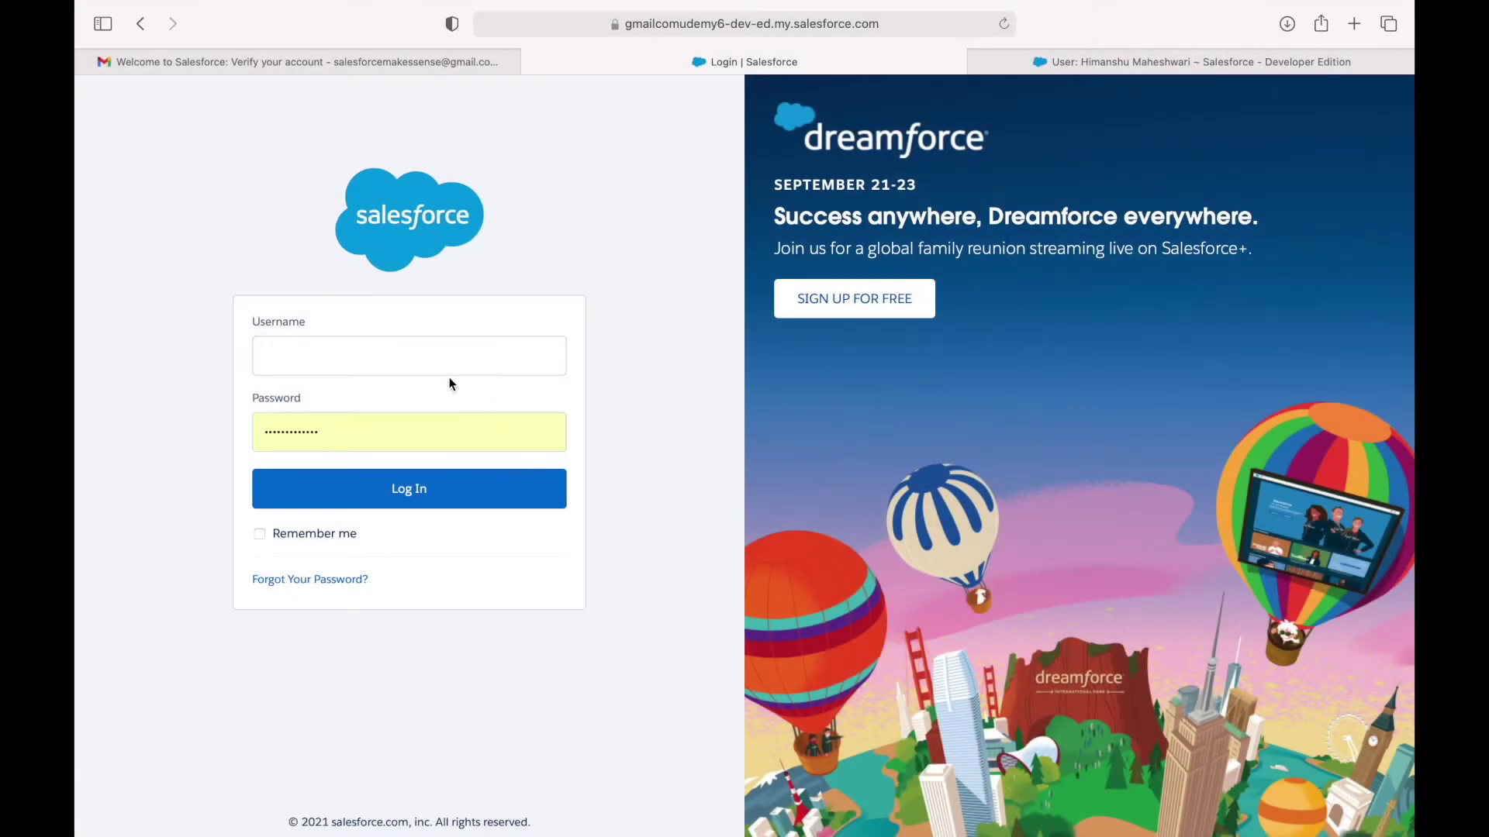
pyautogui.click(435, 357)
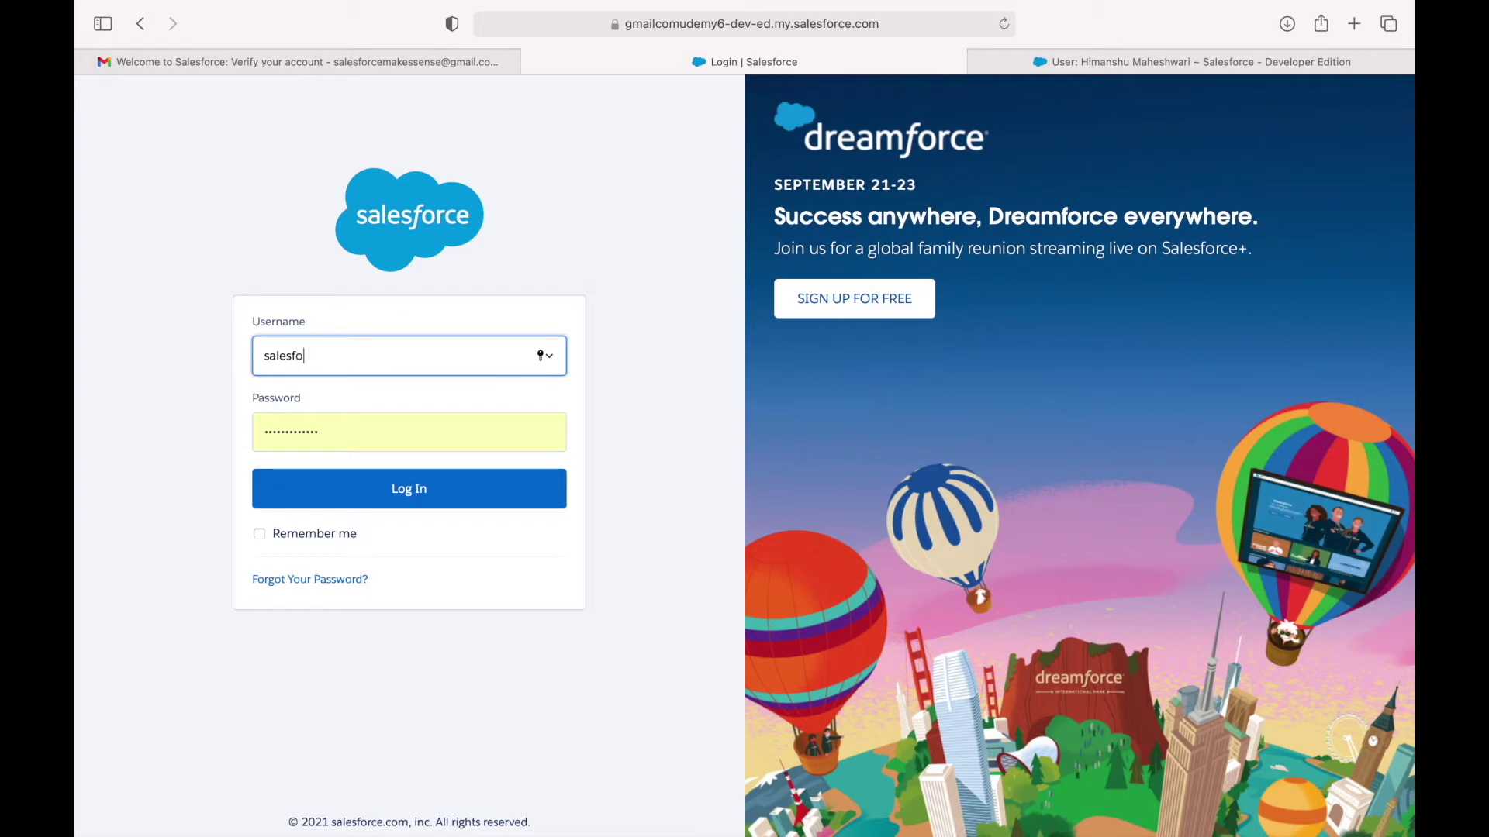
pyautogui.click(305, 533)
pyautogui.click(388, 494)
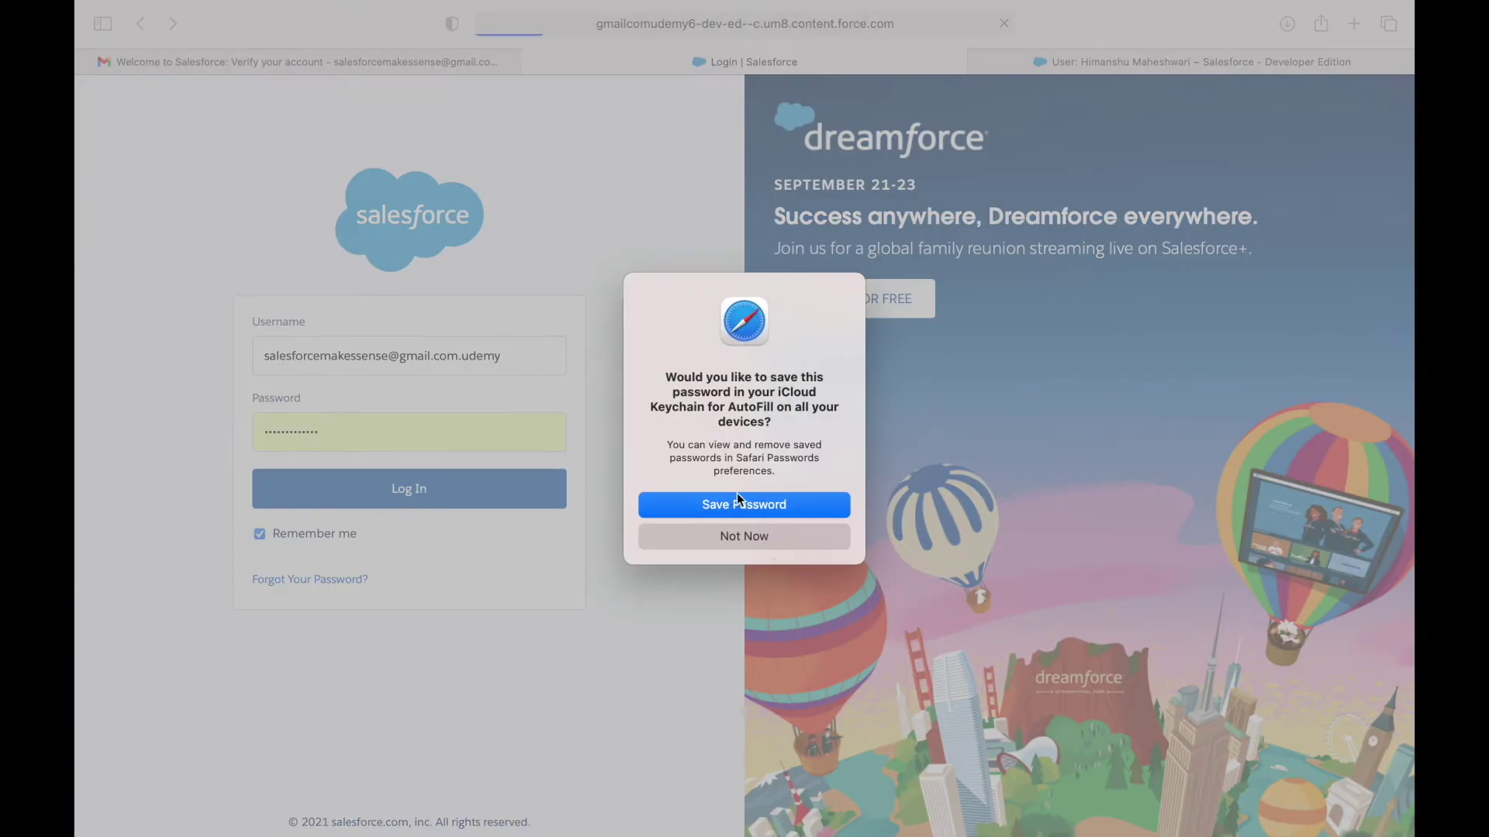
pyautogui.click(738, 504)
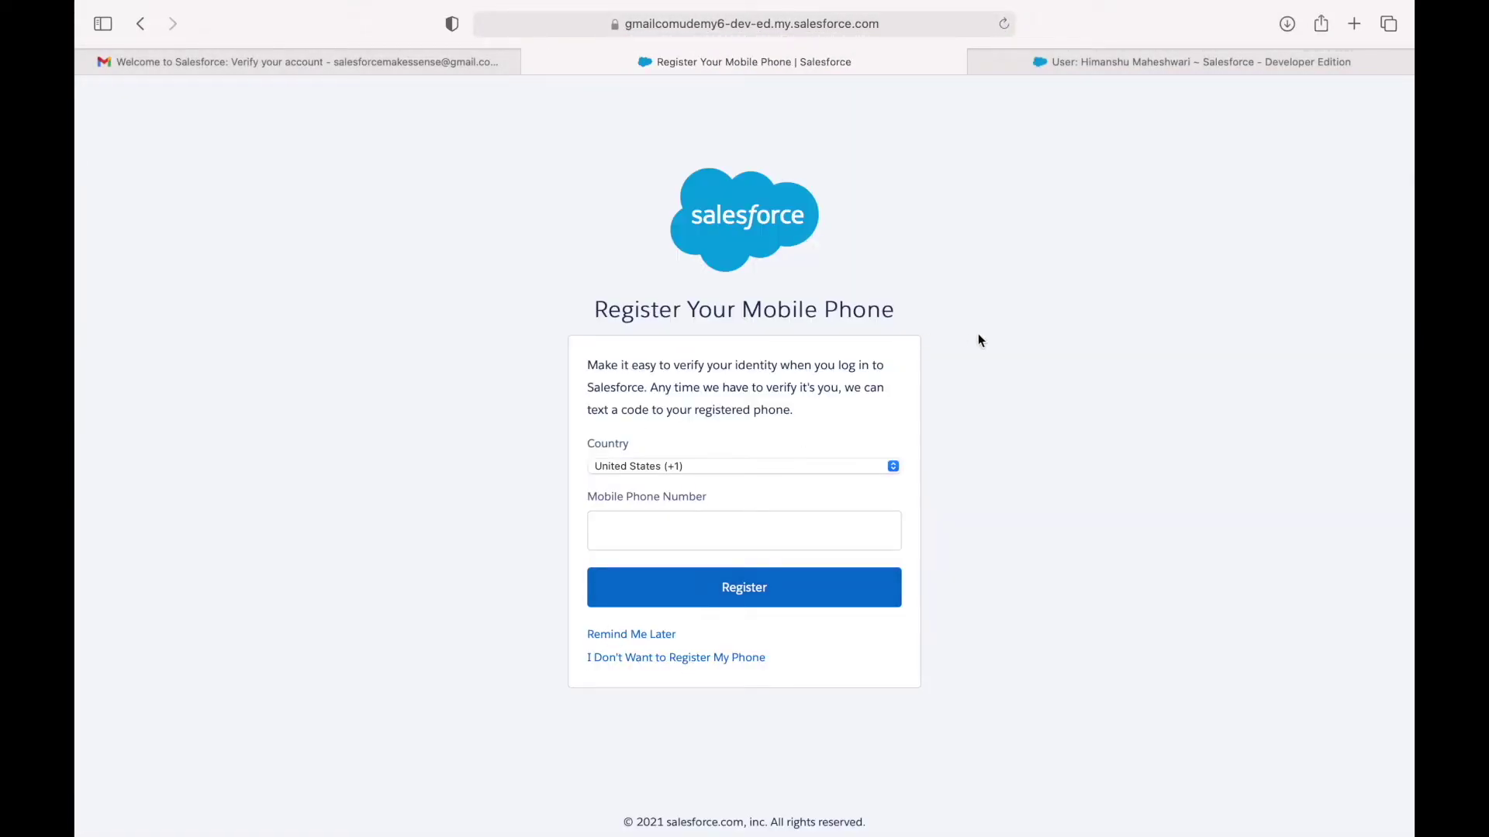
# Skip mobile phone registration with Remind Me Later.
pyautogui.doubleClick(775, 309)
pyautogui.click(984, 306)
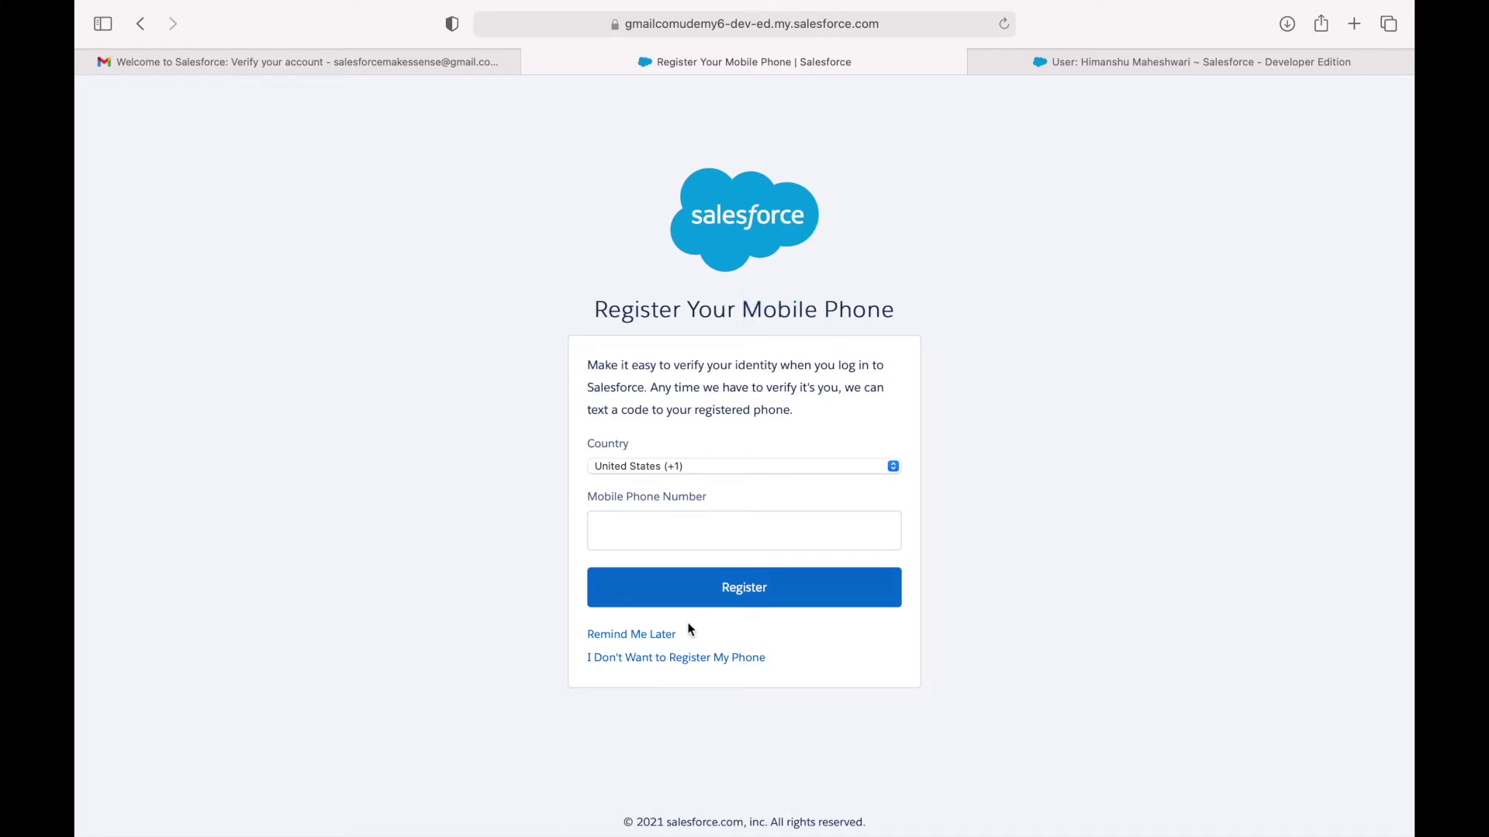
pyautogui.click(633, 661)
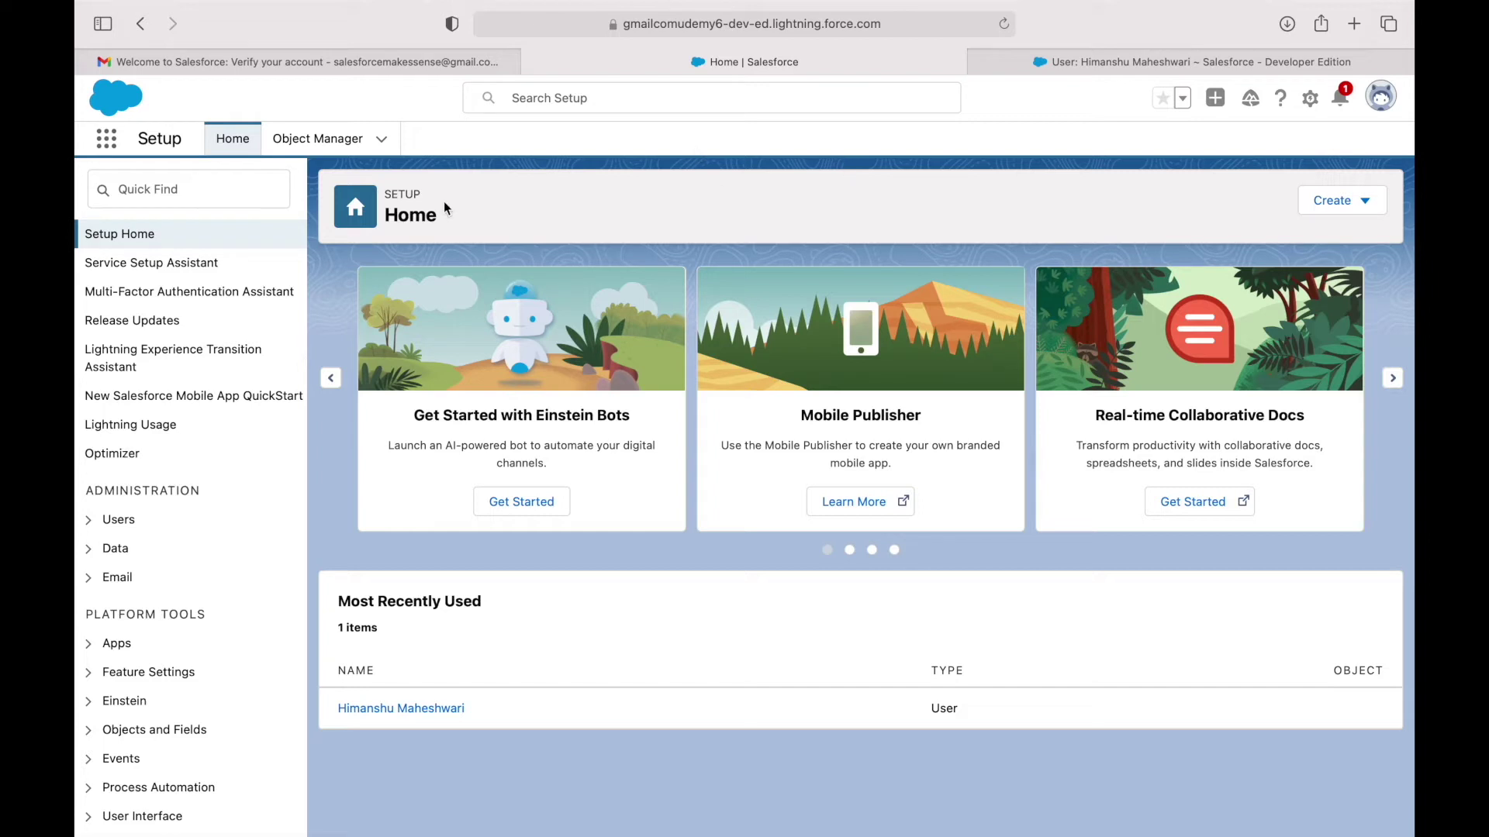
pyautogui.moveTo(130, 139); pyautogui.dragTo(184, 139)
pyautogui.click(204, 106)
pyautogui.click(147, 193)
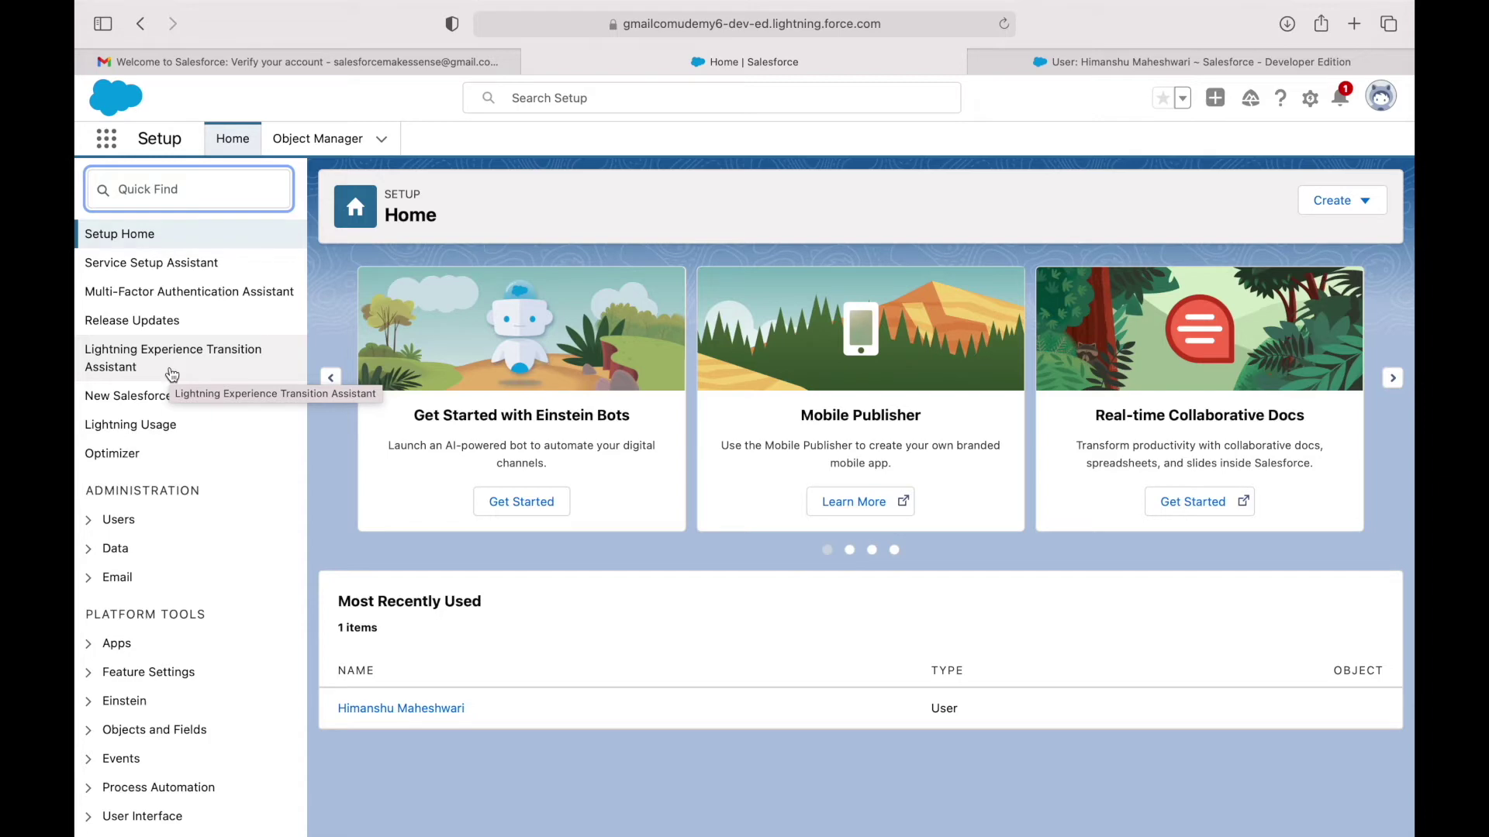
pyautogui.scroll(-5, 175, 378)
pyautogui.scroll(5, 185, 383)
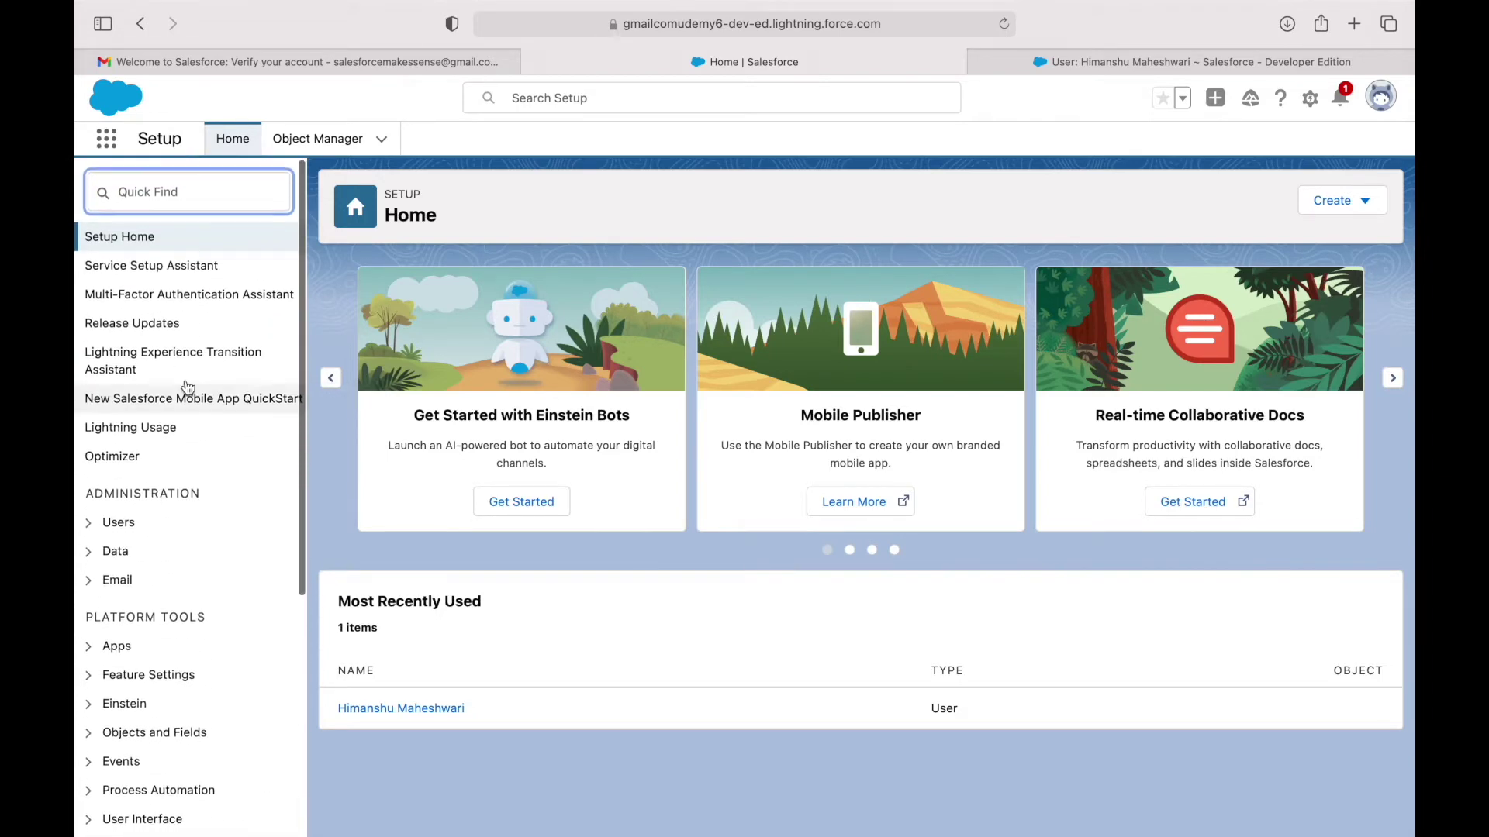
pyautogui.write('email')
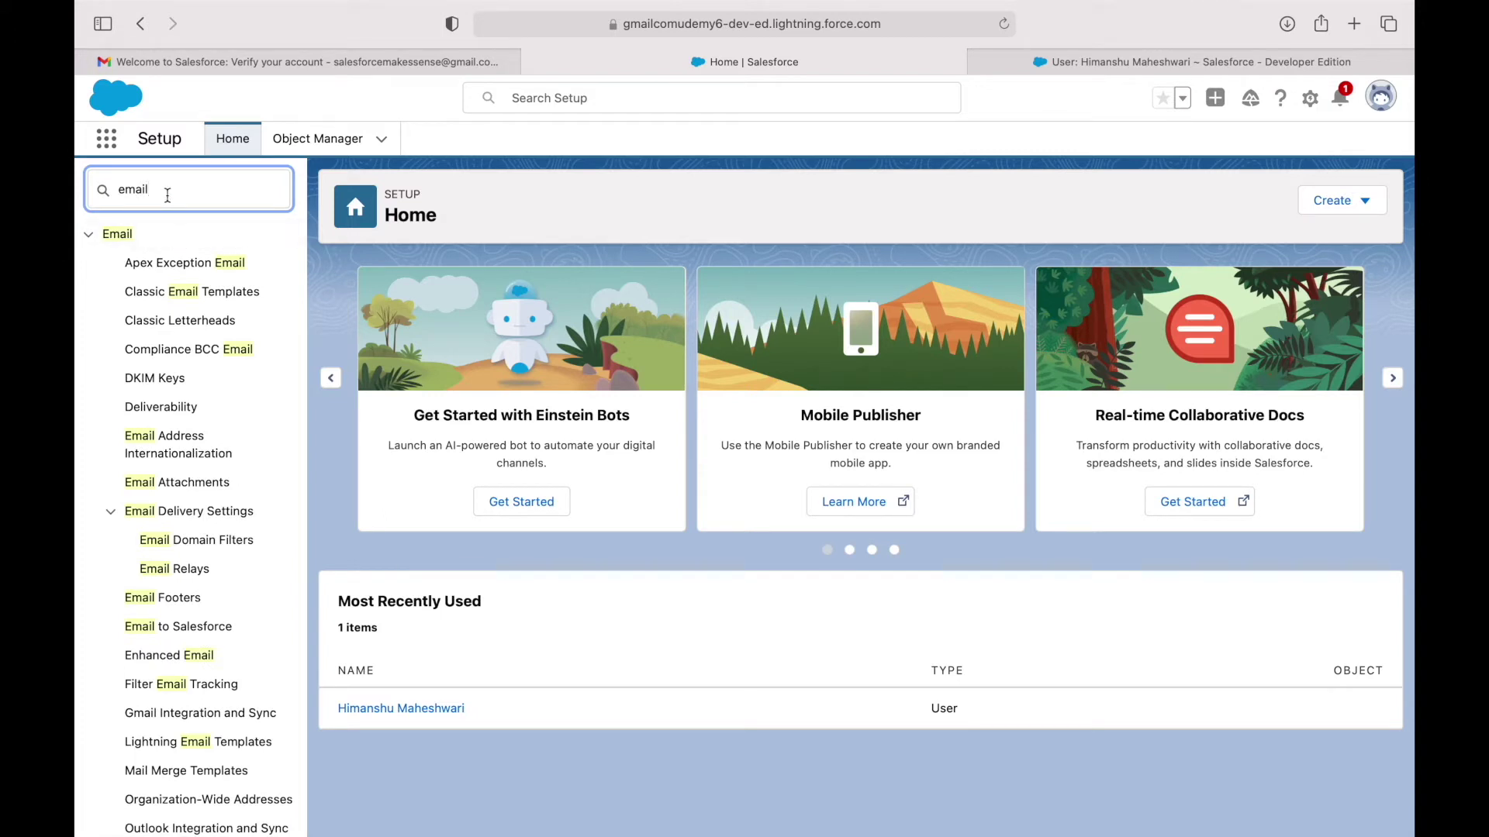
pyautogui.scroll(-10, 149, 437)
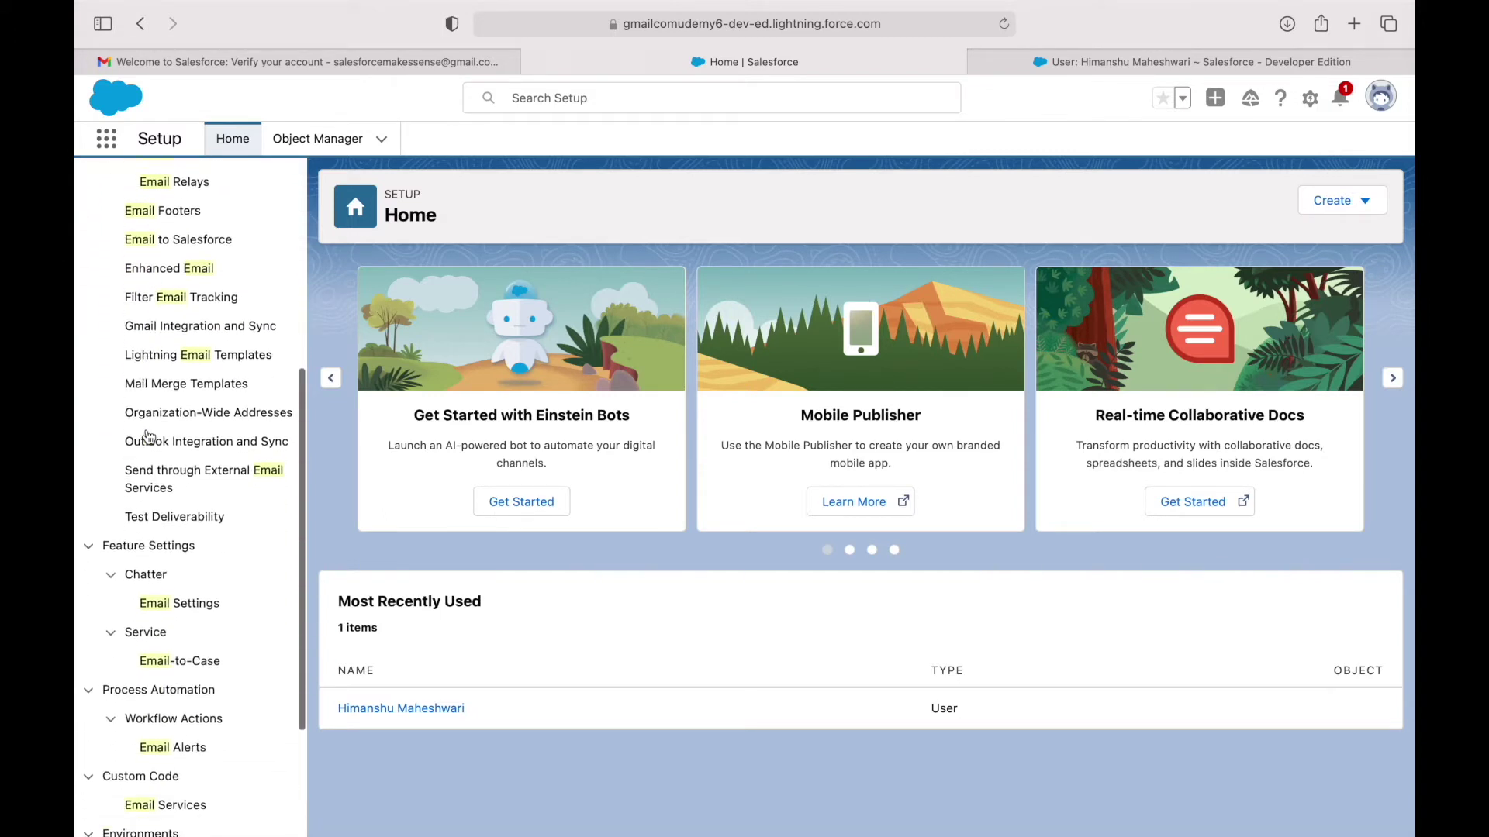
pyautogui.scroll(10, 149, 436)
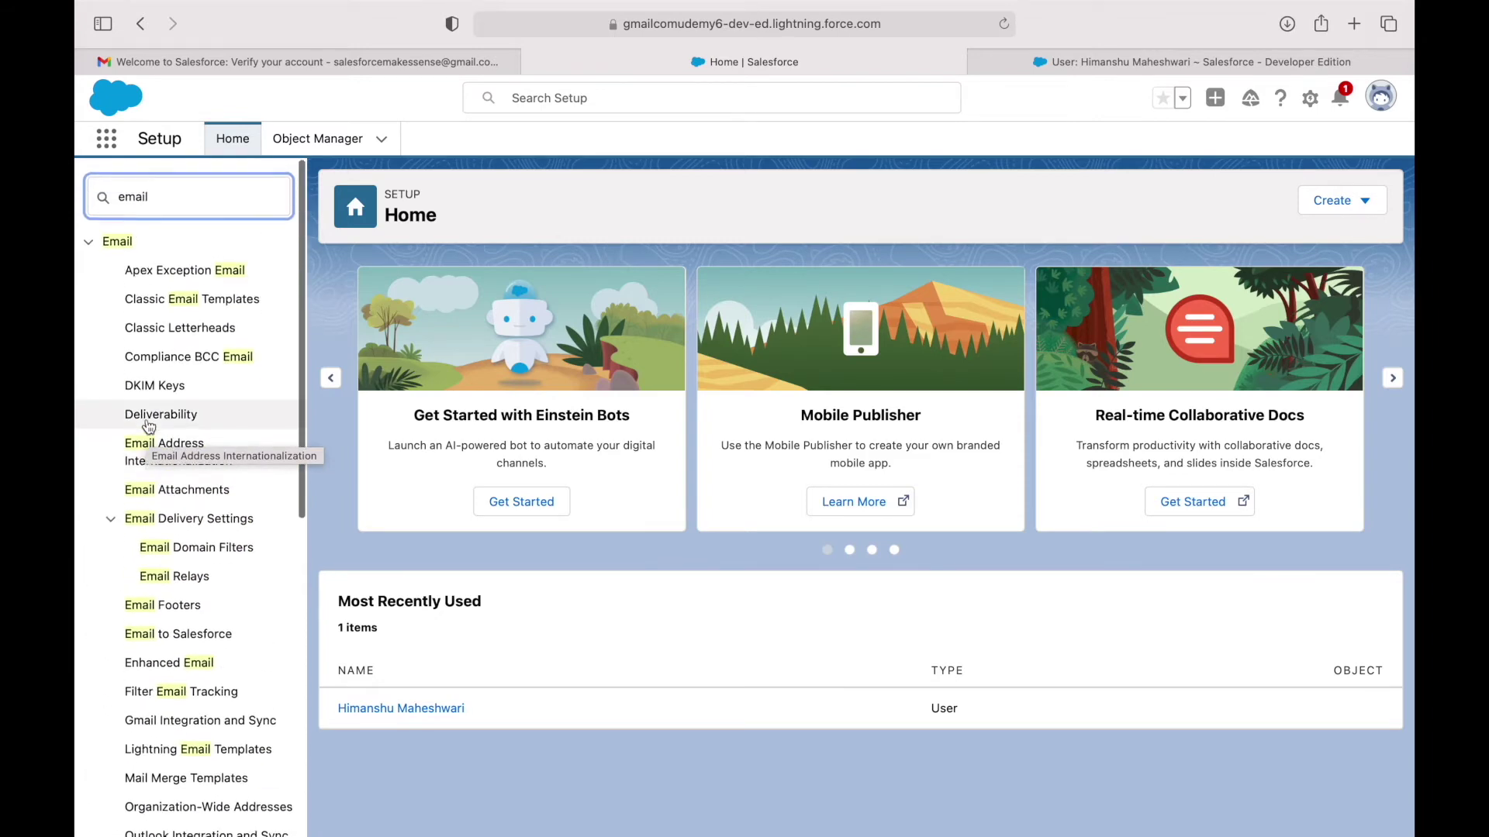
pyautogui.press('BackSpace')
pyautogui.press('BackSpace')
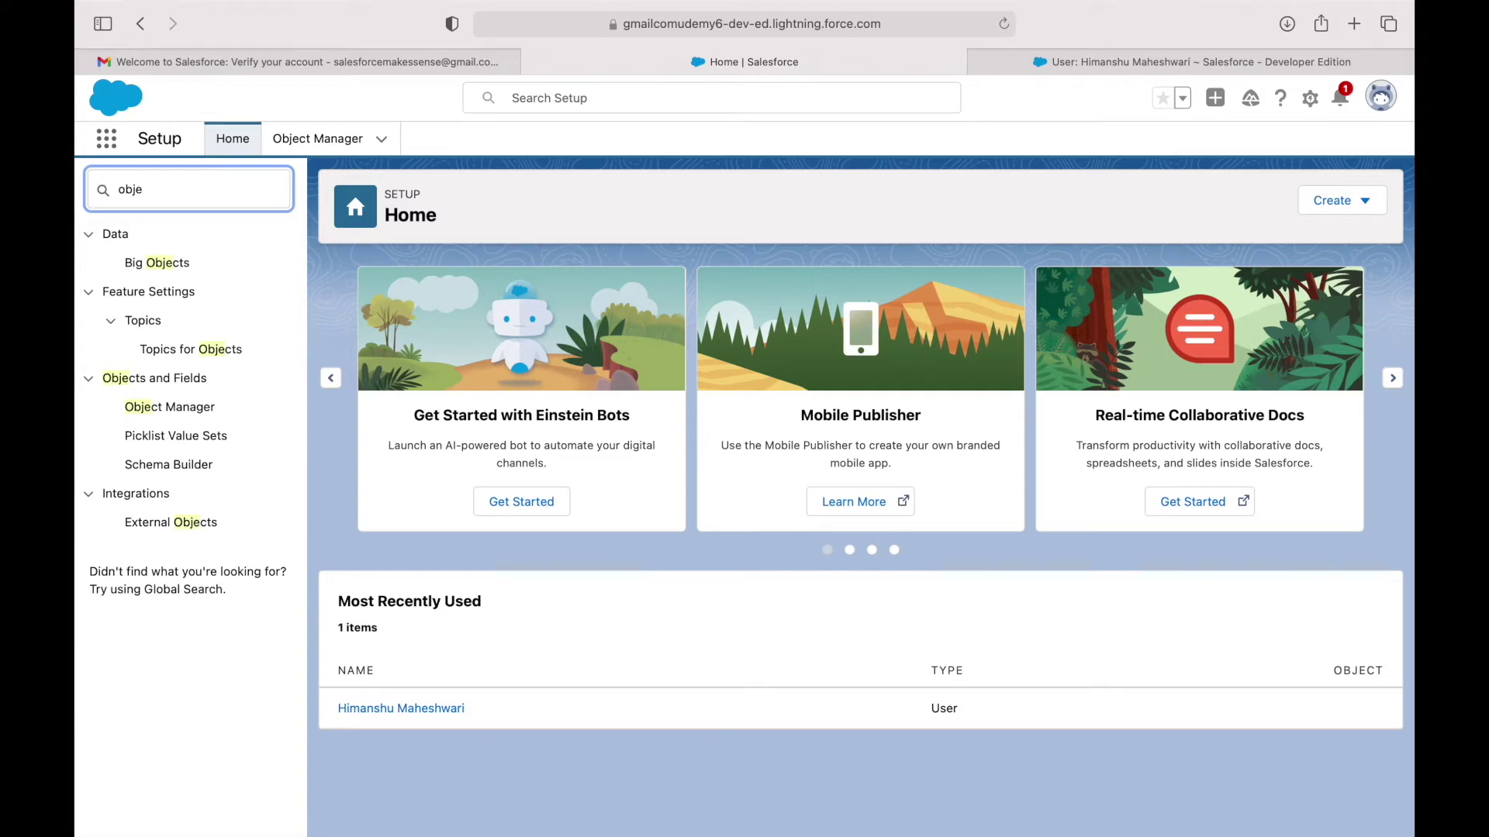
pyautogui.press('BackSpace')
pyautogui.write('app')
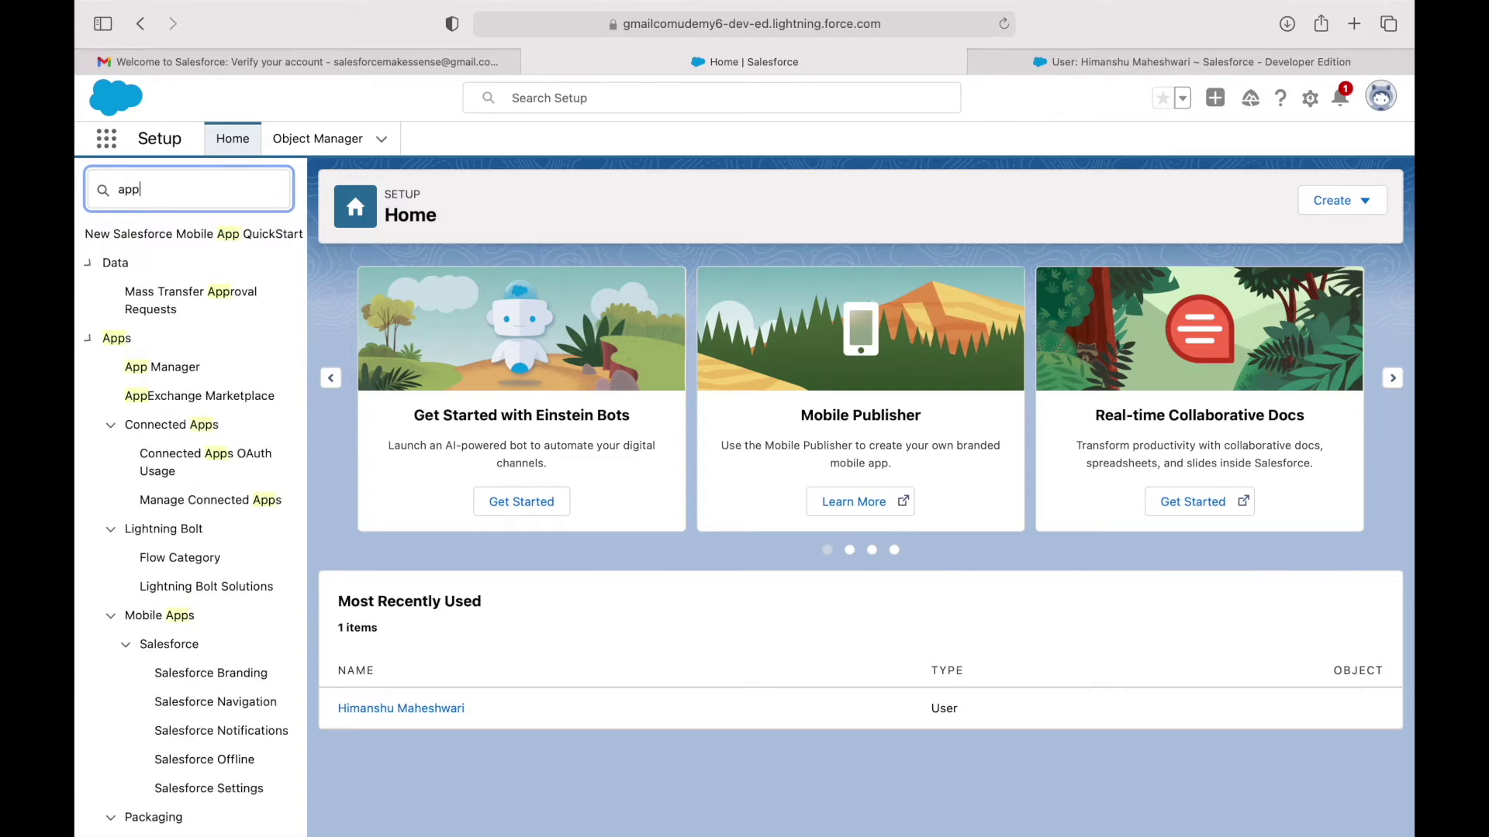
pyautogui.press('BackSpace')
pyautogui.press('BackSpace')
pyautogui.press('BackSpace')
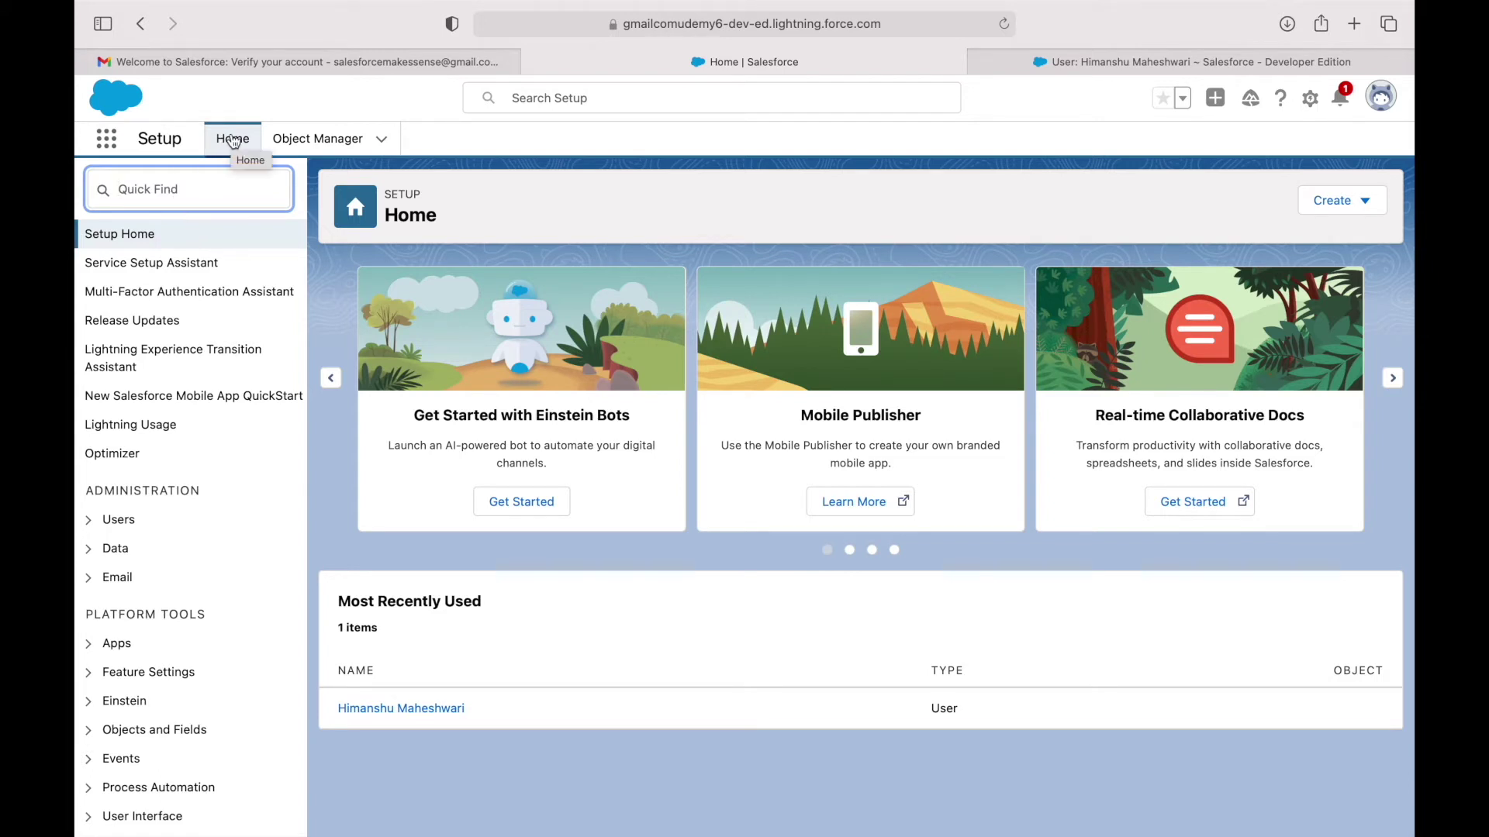
pyautogui.click(313, 140)
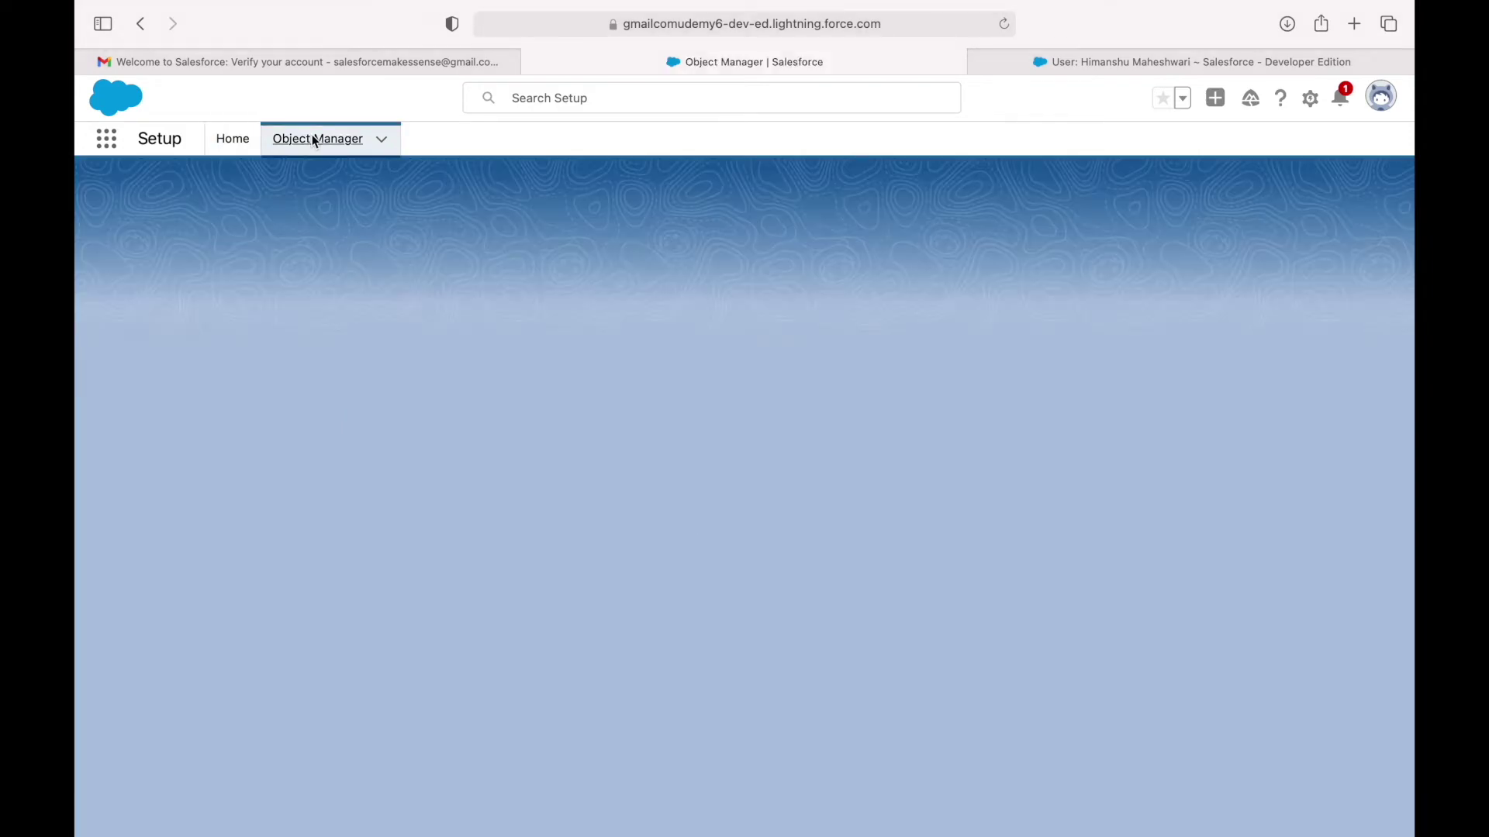
pyautogui.scroll(-15, 263, 457)
pyautogui.scroll(15, 262, 457)
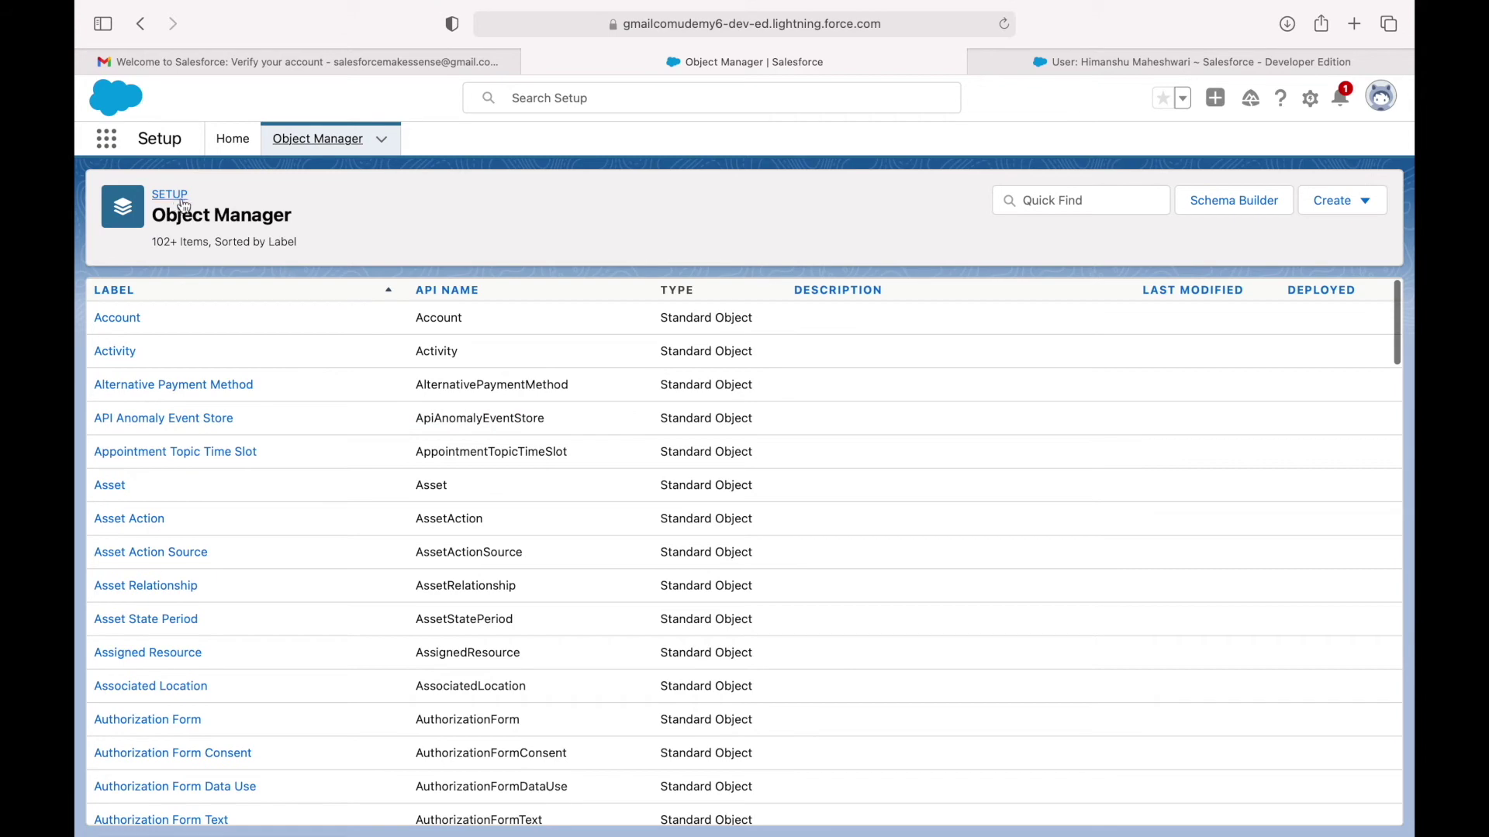
pyautogui.click(232, 143)
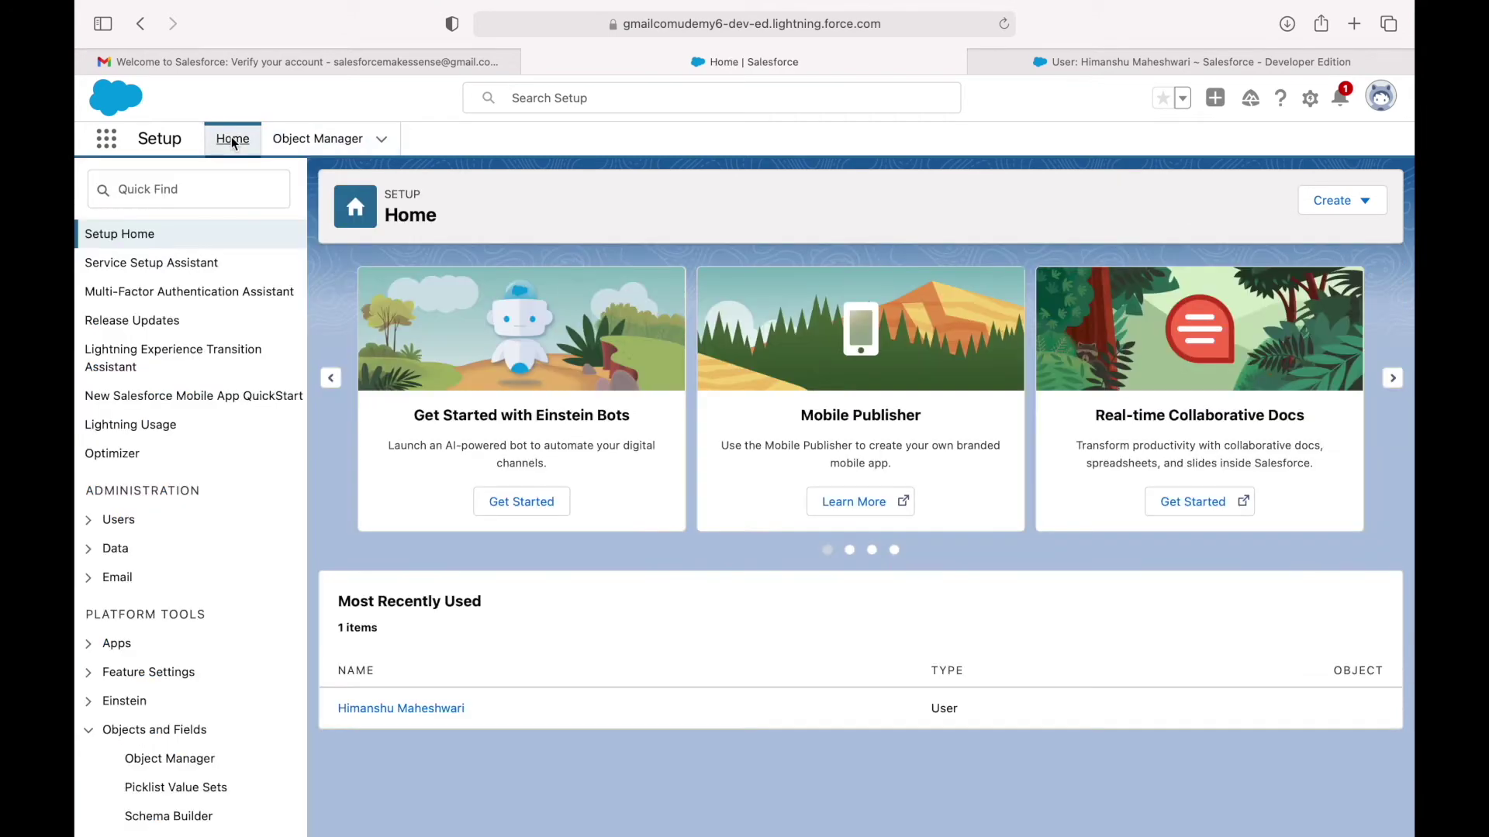
# Show all apps and items in the App Launcher, collapsing and expanding All Apps and All Items.
pyautogui.click(107, 143)
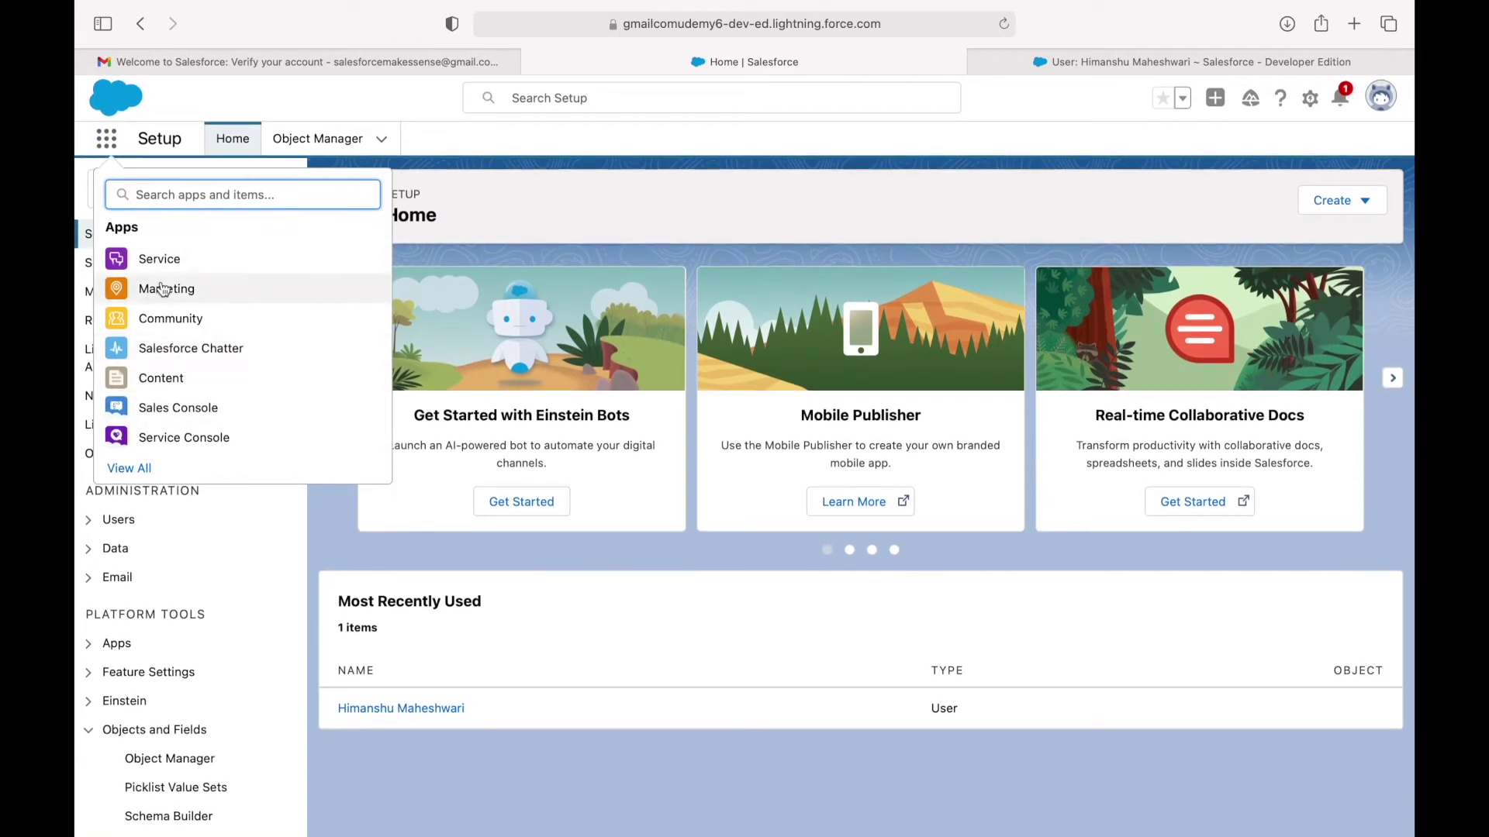
pyautogui.click(133, 471)
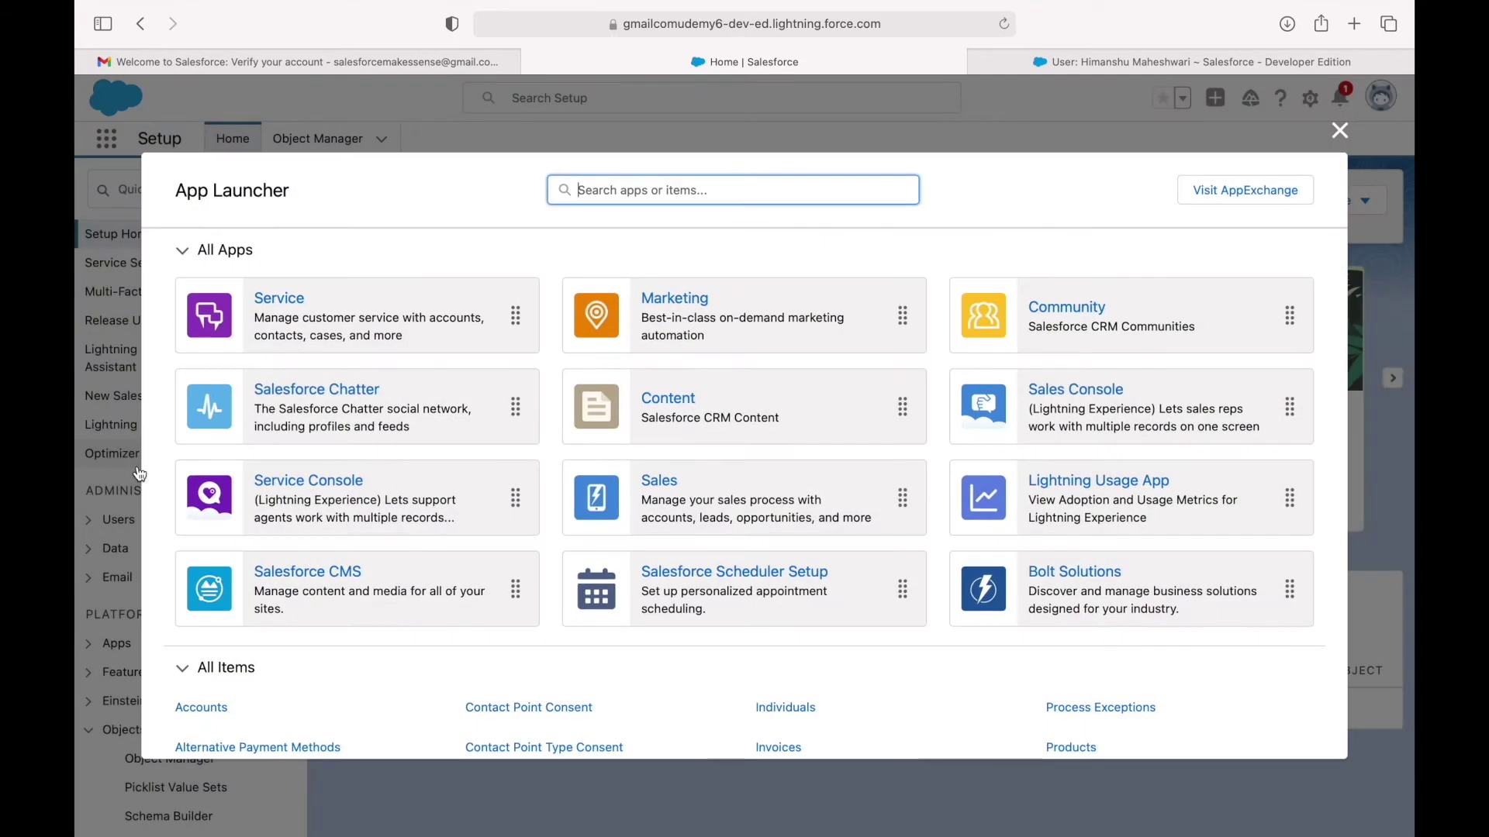
pyautogui.click(186, 251)
pyautogui.click(187, 253)
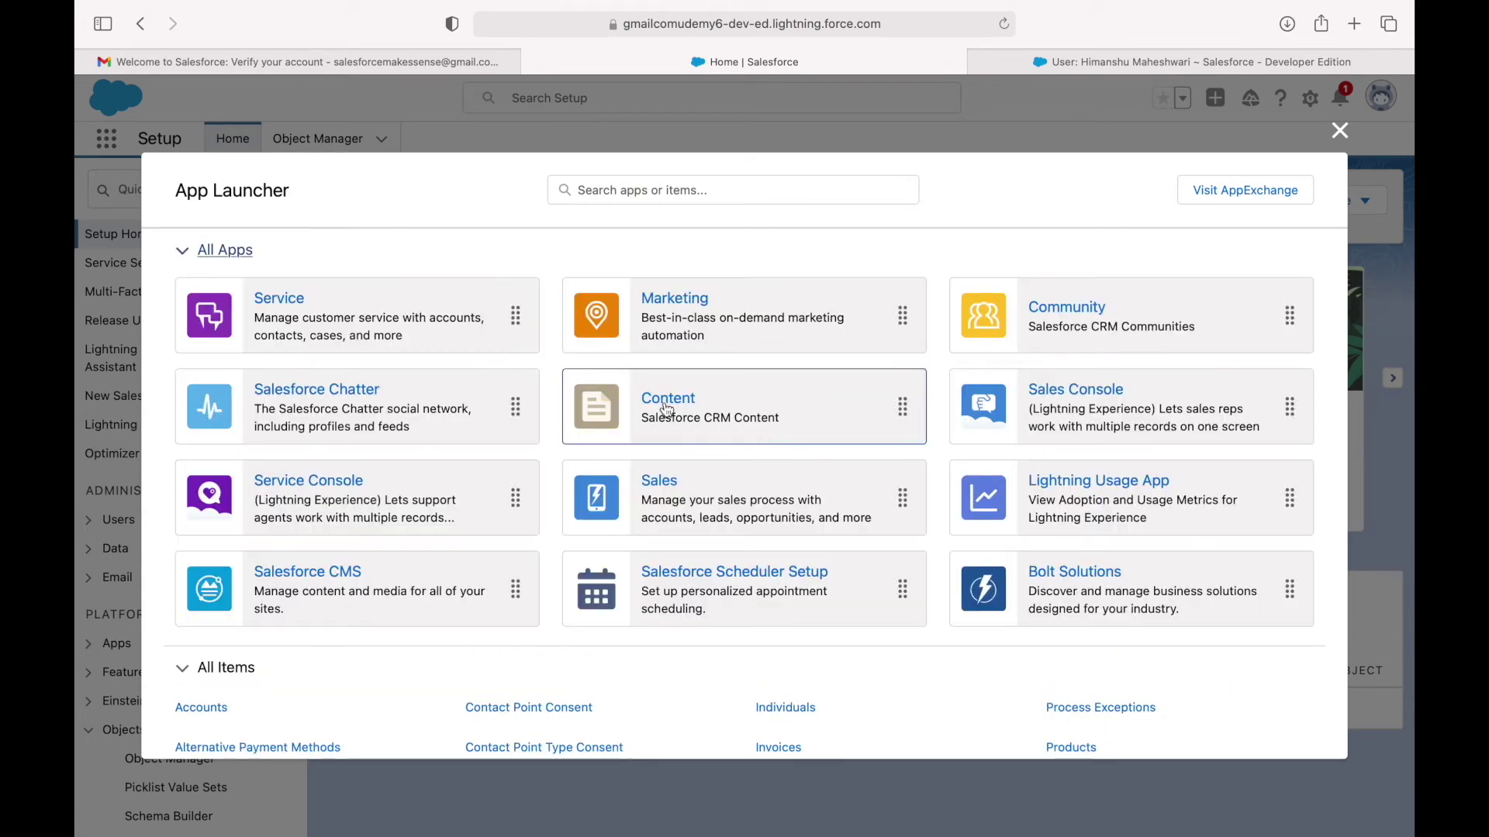
pyautogui.scroll(-3, 341, 573)
pyautogui.scroll(-1, 341, 573)
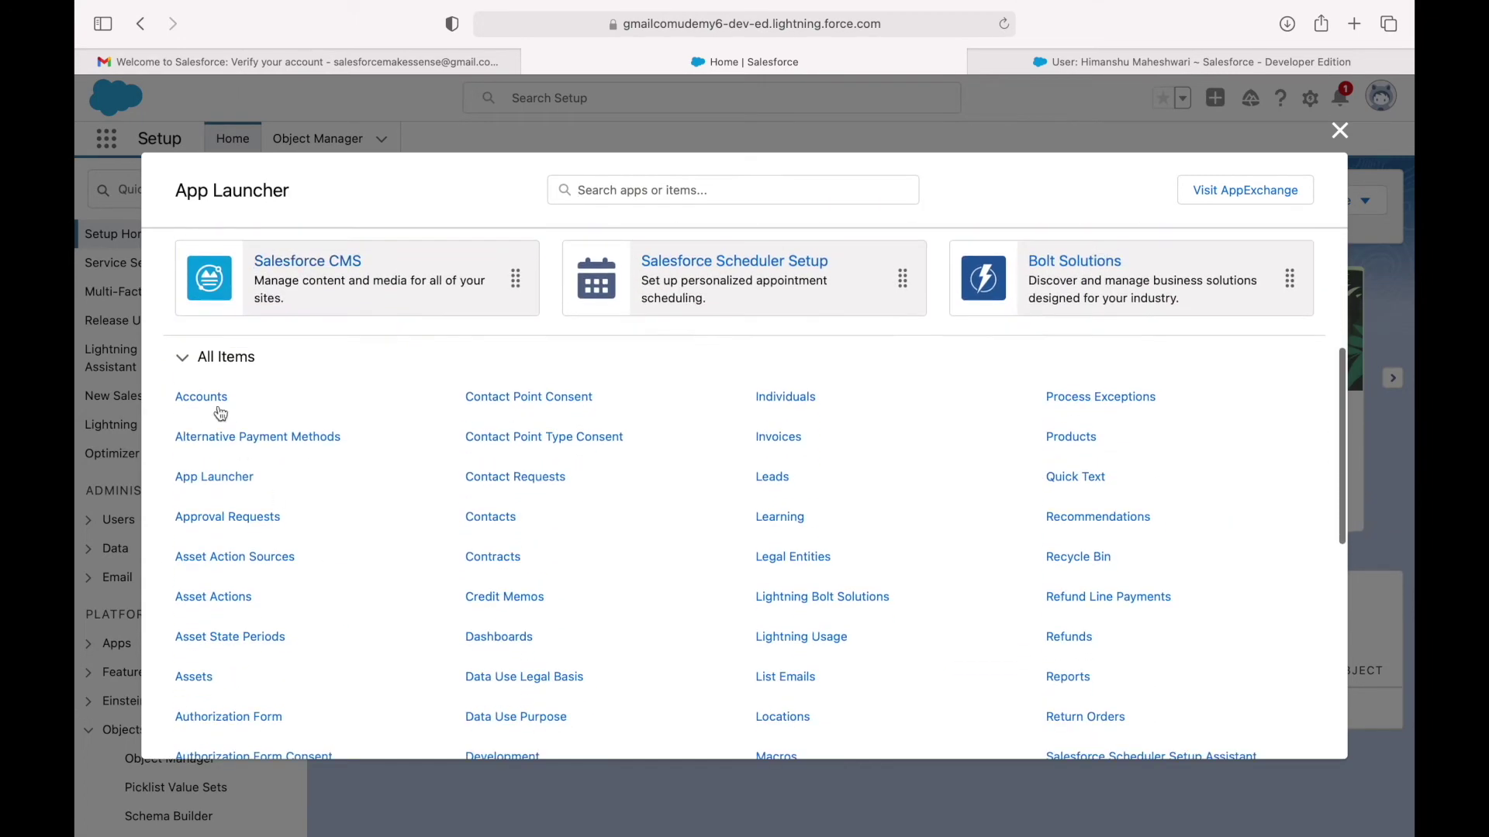
pyautogui.click(184, 361)
pyautogui.click(187, 673)
# Scroll back through the list and launch the Sales app.
pyautogui.scroll(-15, 428, 691)
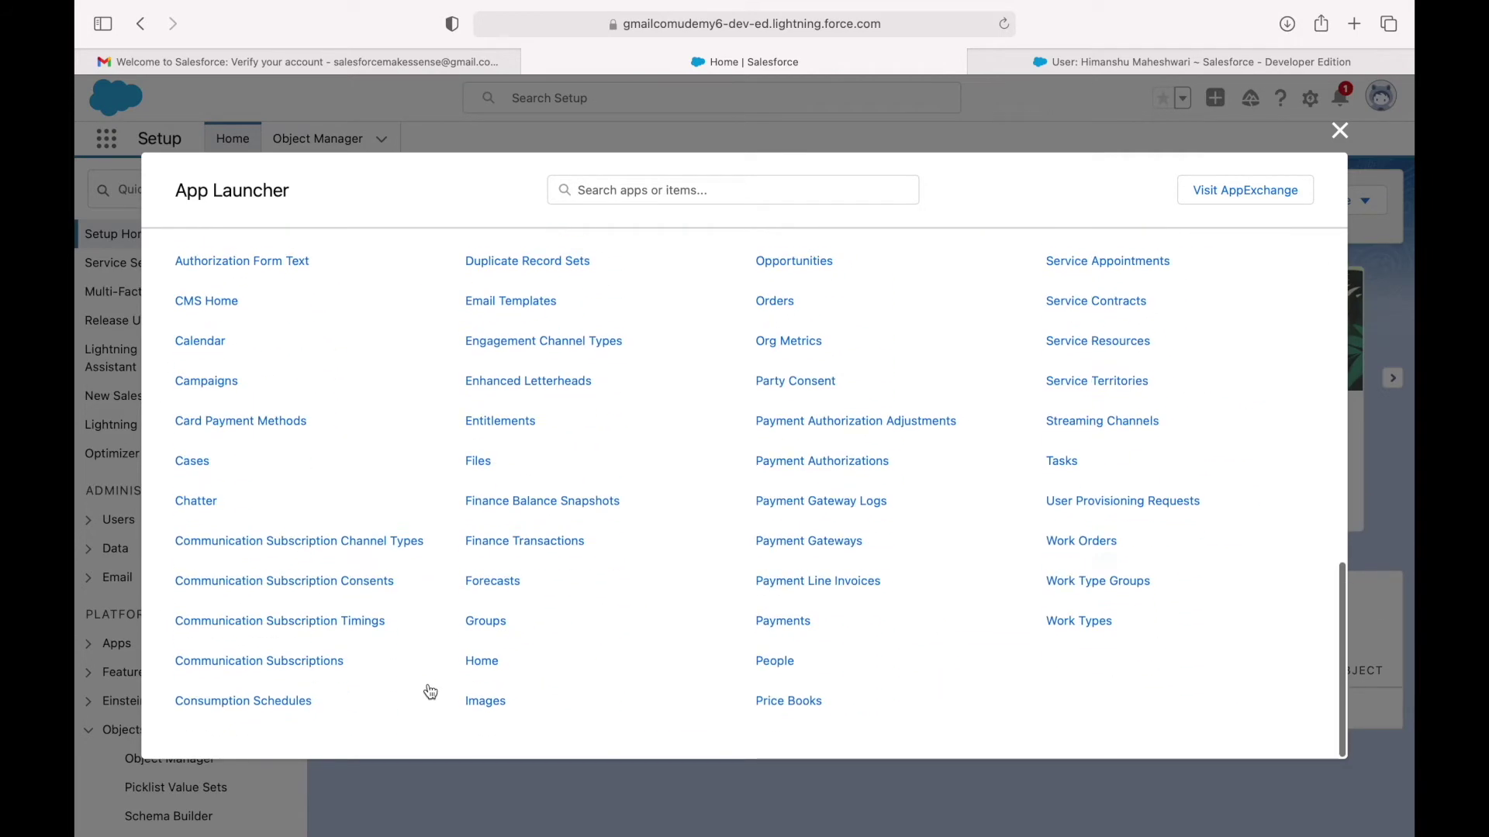
pyautogui.scroll(8, 431, 692)
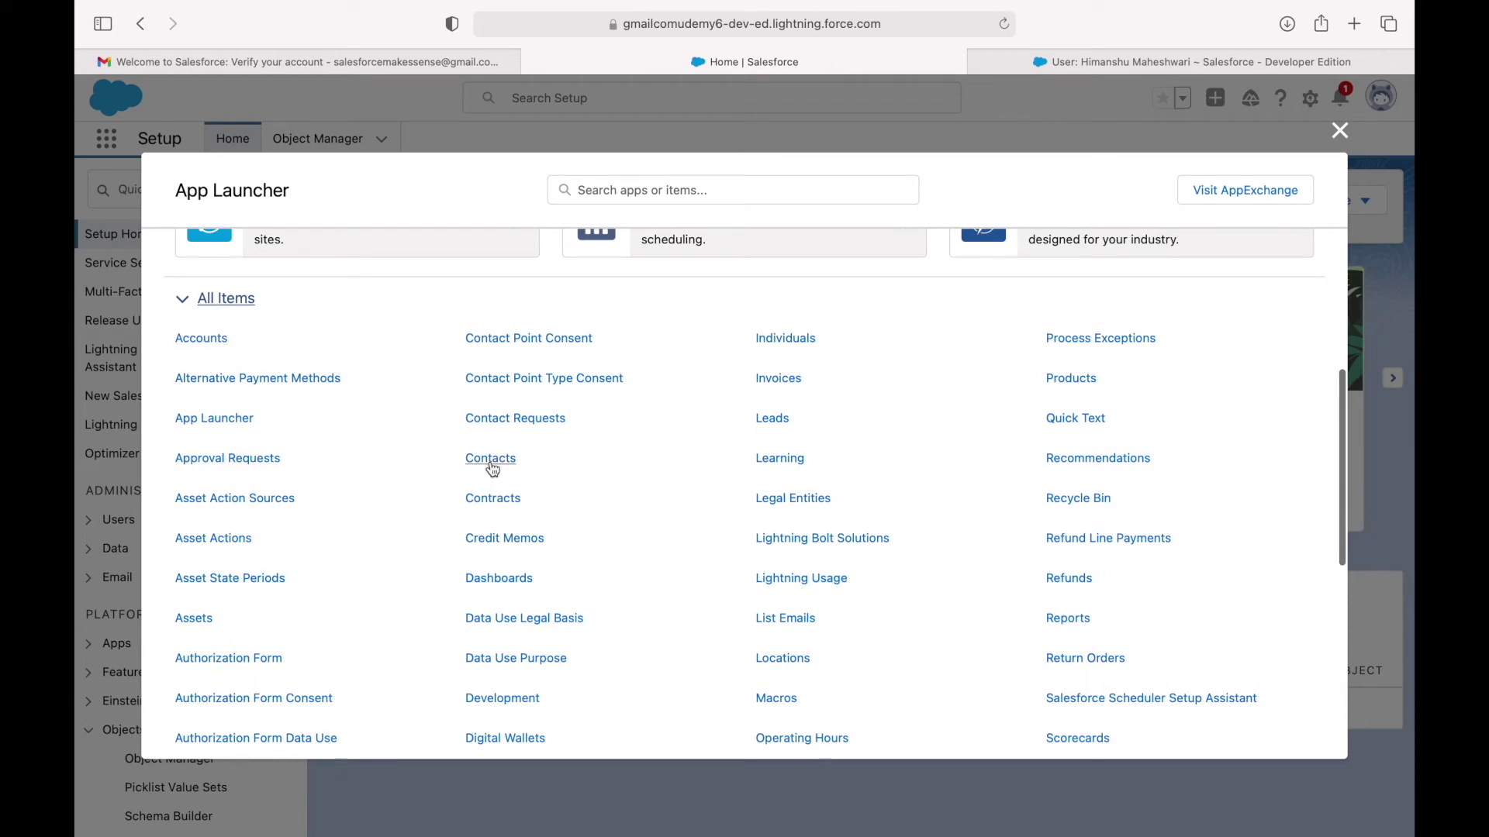
pyautogui.scroll(5, 662, 448)
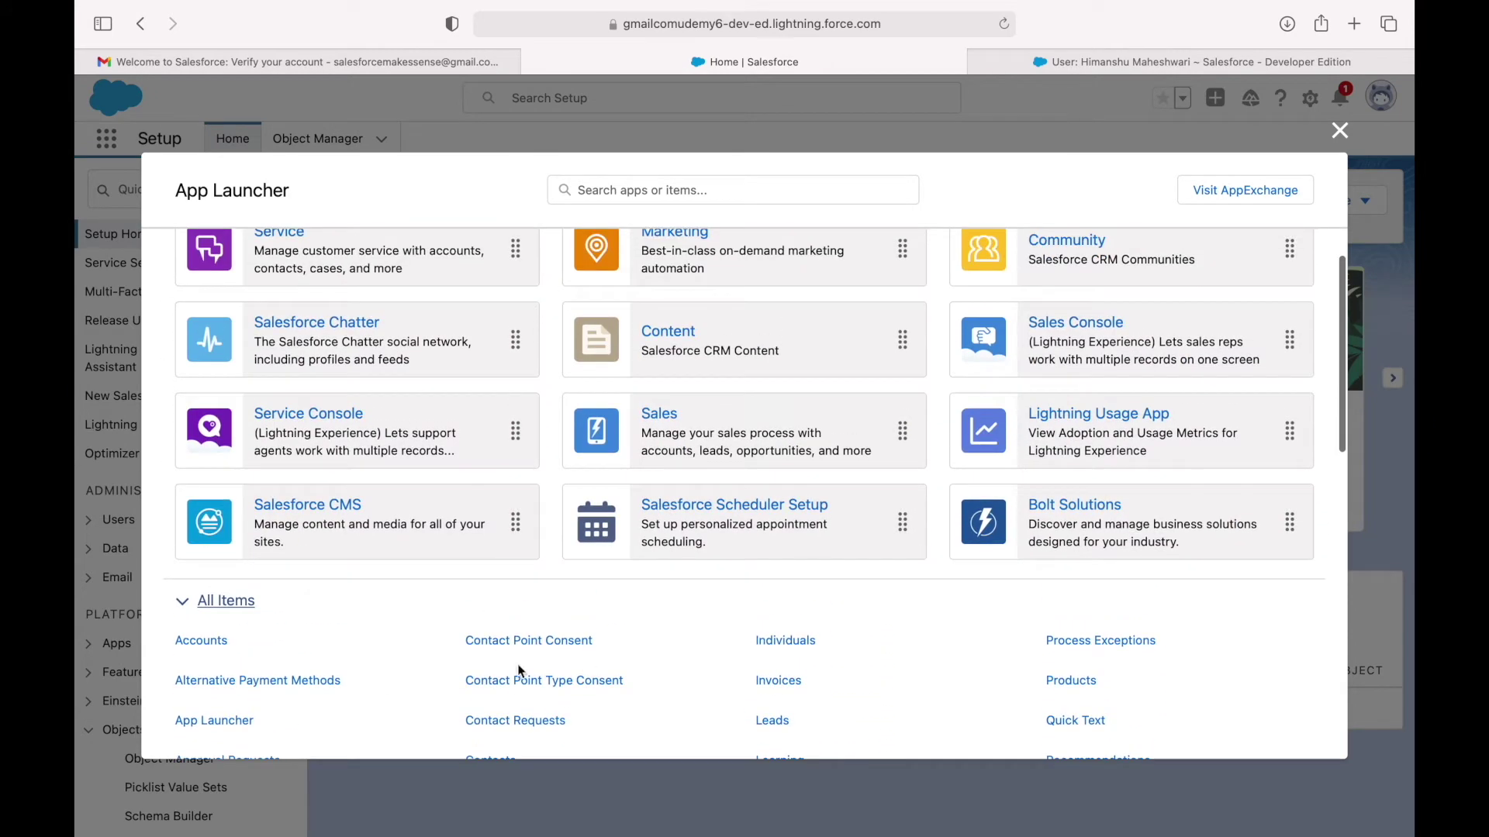
pyautogui.scroll(2, 497, 504)
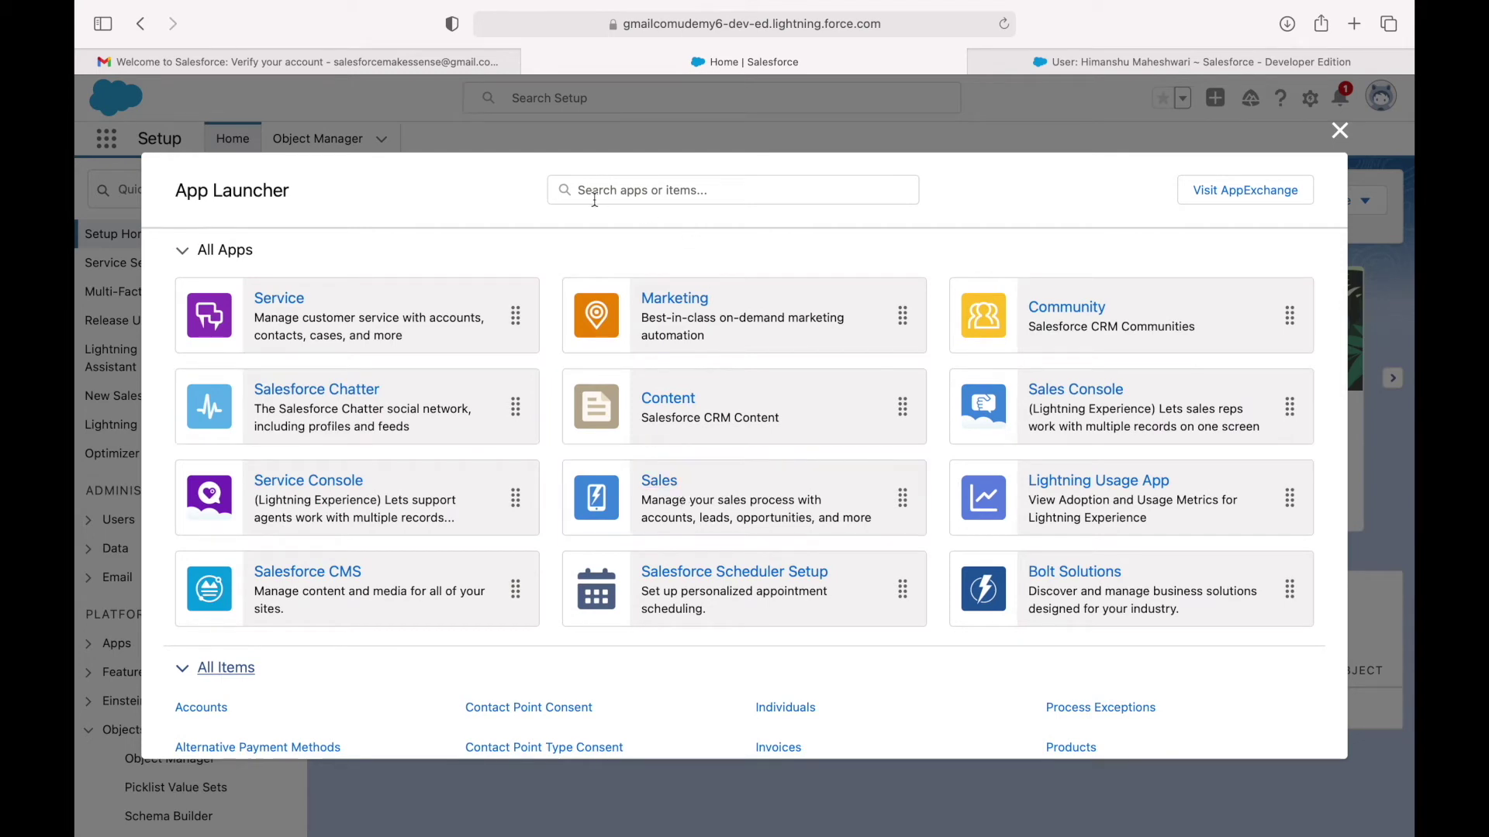
pyautogui.click(659, 485)
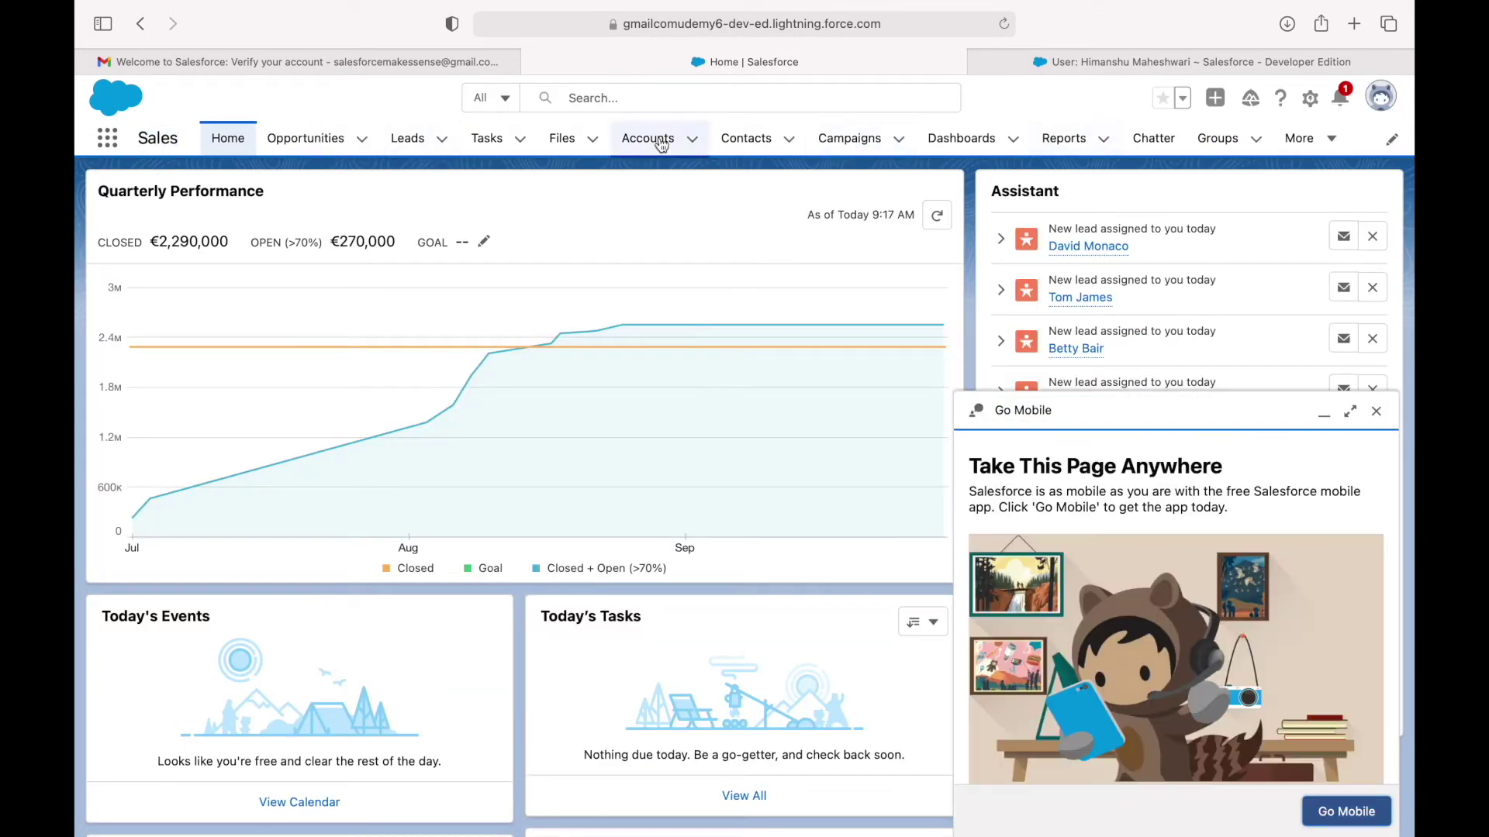
# Close the Go Mobile panel, glance at Opportunities, then return to Sales Home.
pyautogui.click(1377, 411)
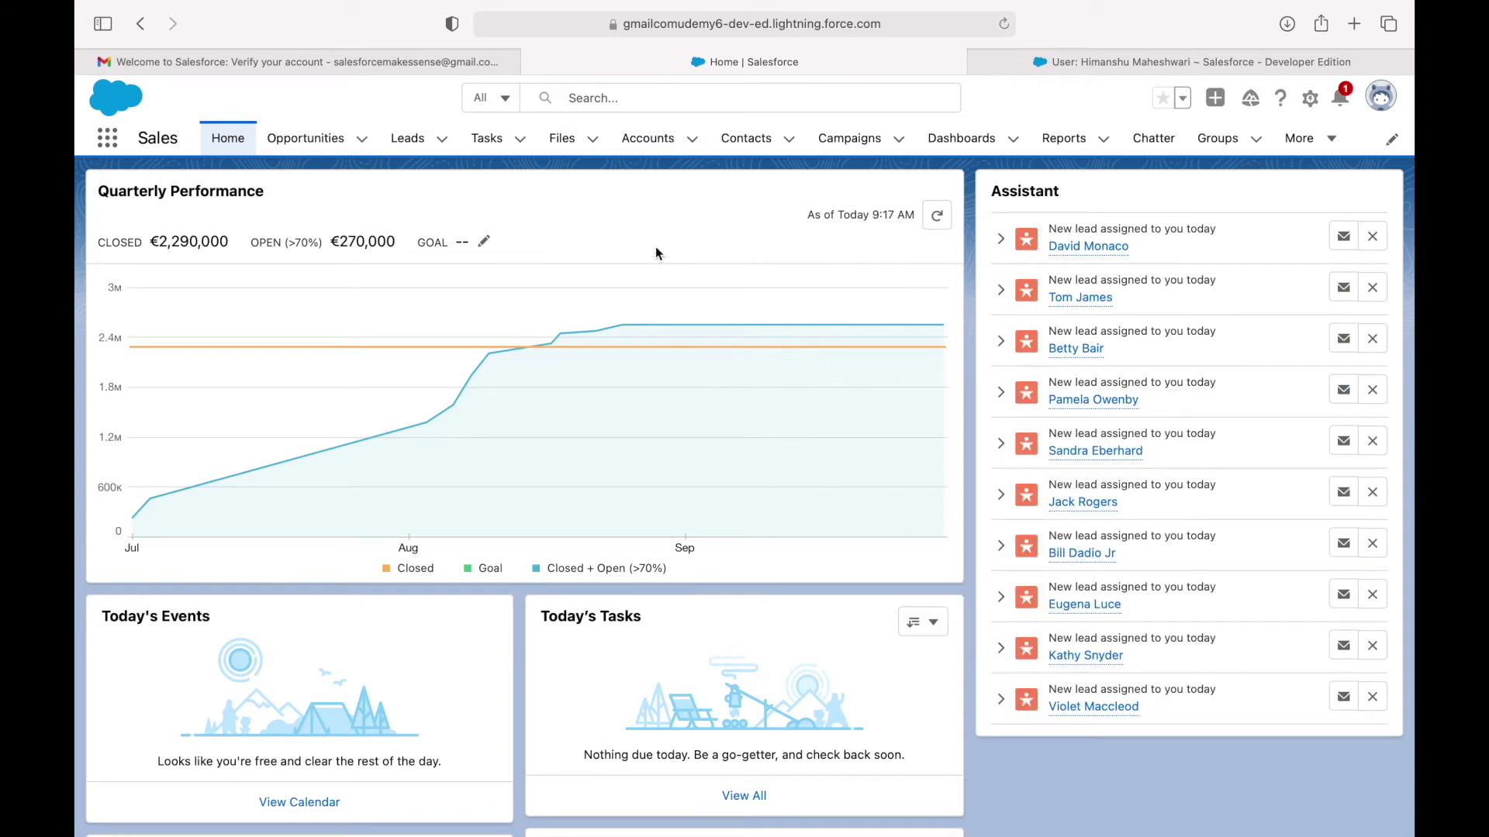
pyautogui.click(314, 138)
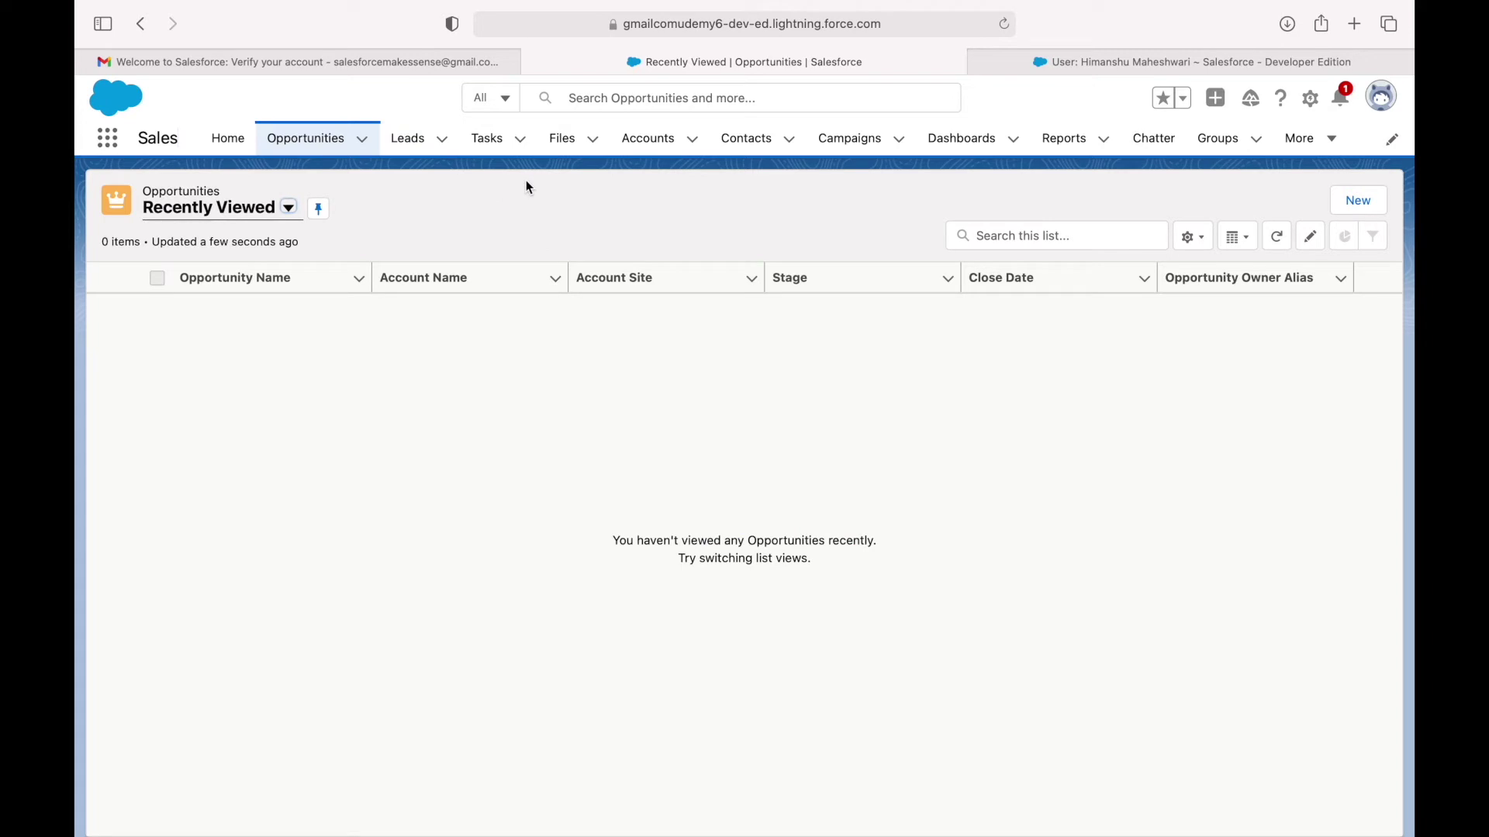
pyautogui.click(227, 138)
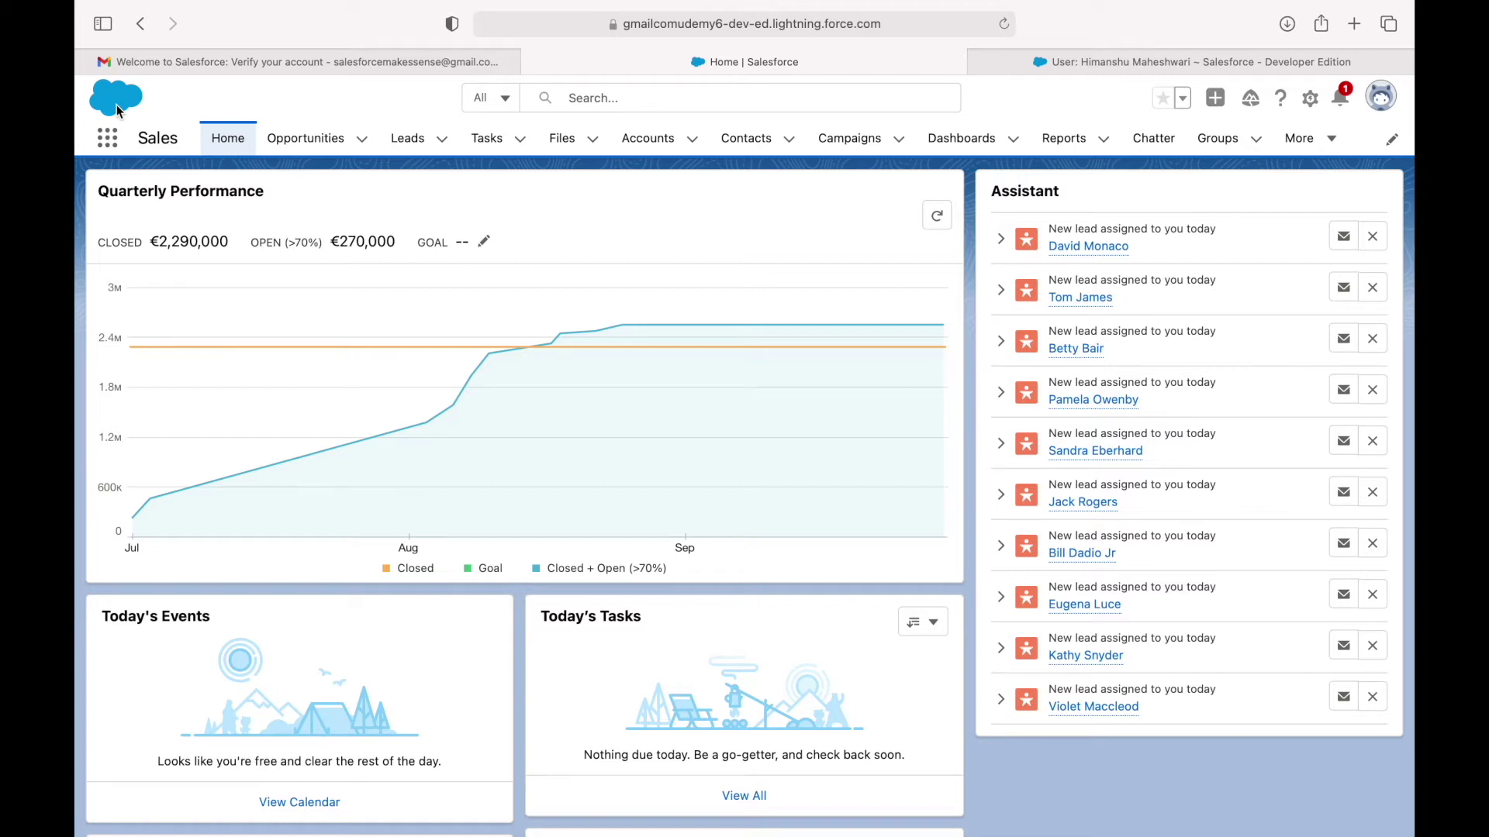
pyautogui.click(613, 98)
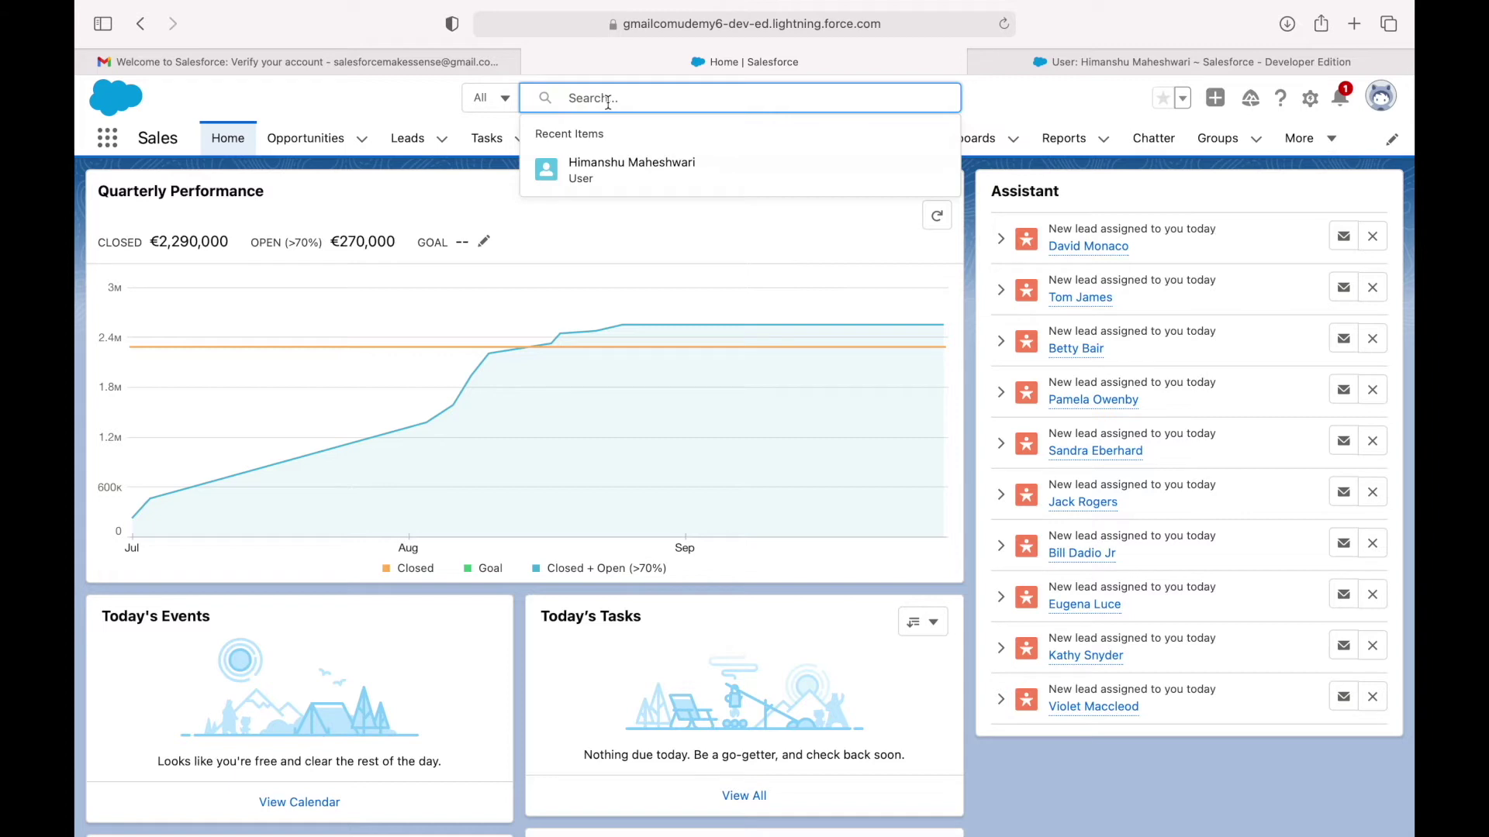
# Check the search bar's record-type options, then view and close the Global Actions (New Event, New Task) list.
pyautogui.click(395, 104)
pyautogui.click(504, 99)
pyautogui.scroll(-10, 538, 334)
pyautogui.scroll(-10, 539, 335)
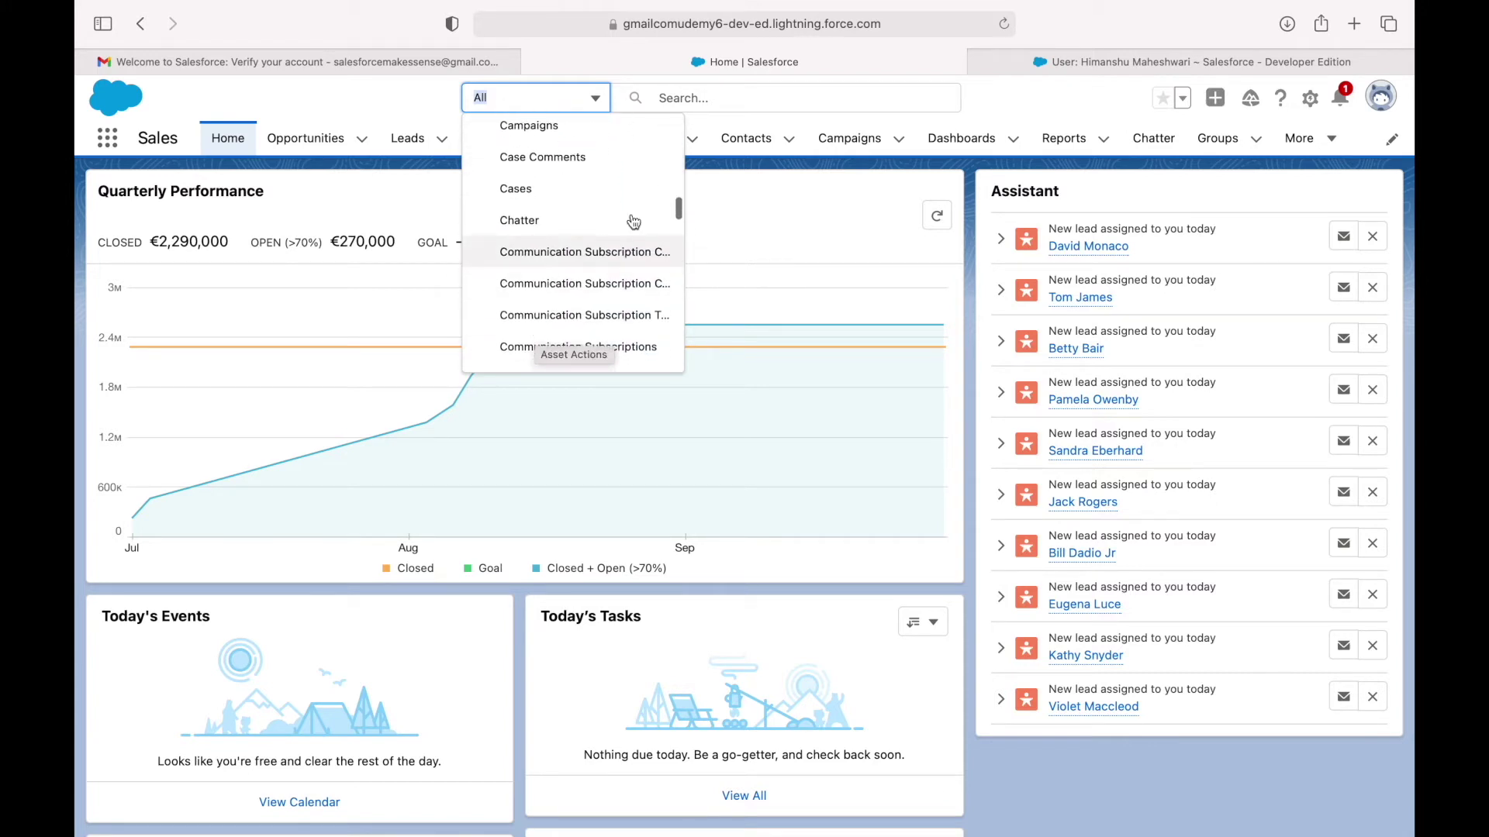
pyautogui.click(725, 101)
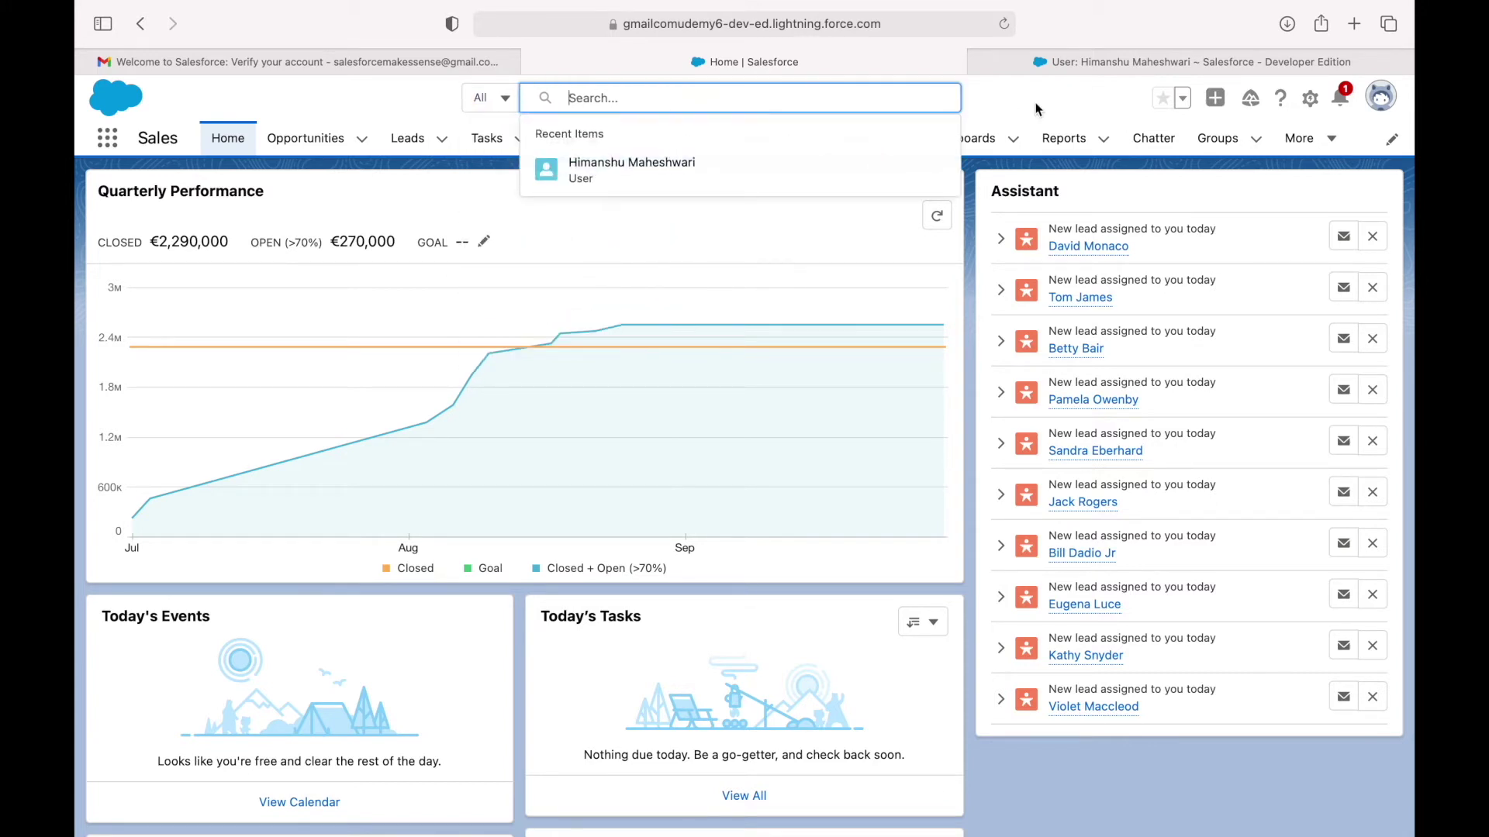
pyautogui.click(1067, 111)
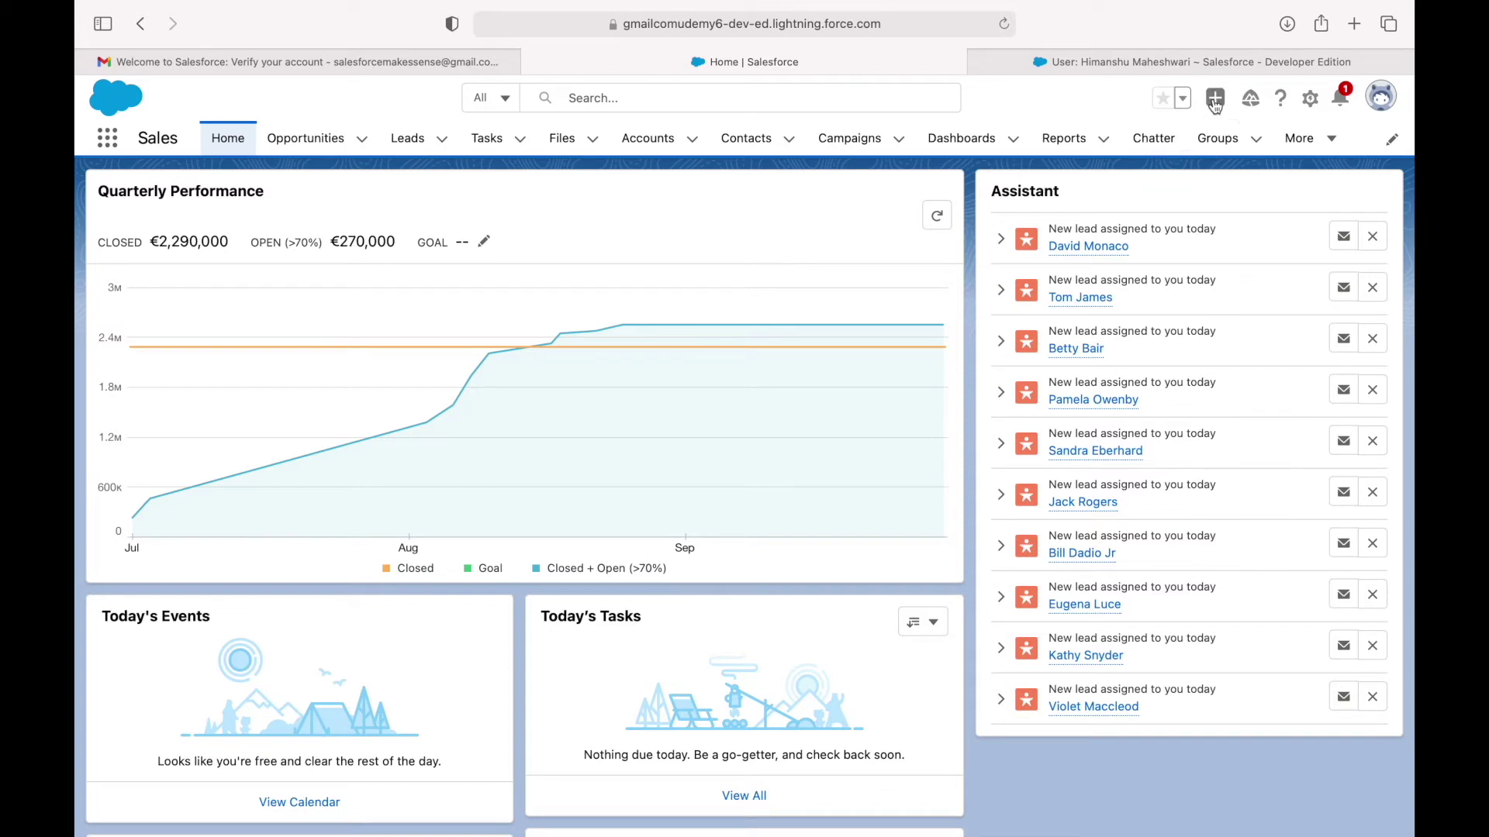
pyautogui.click(1215, 98)
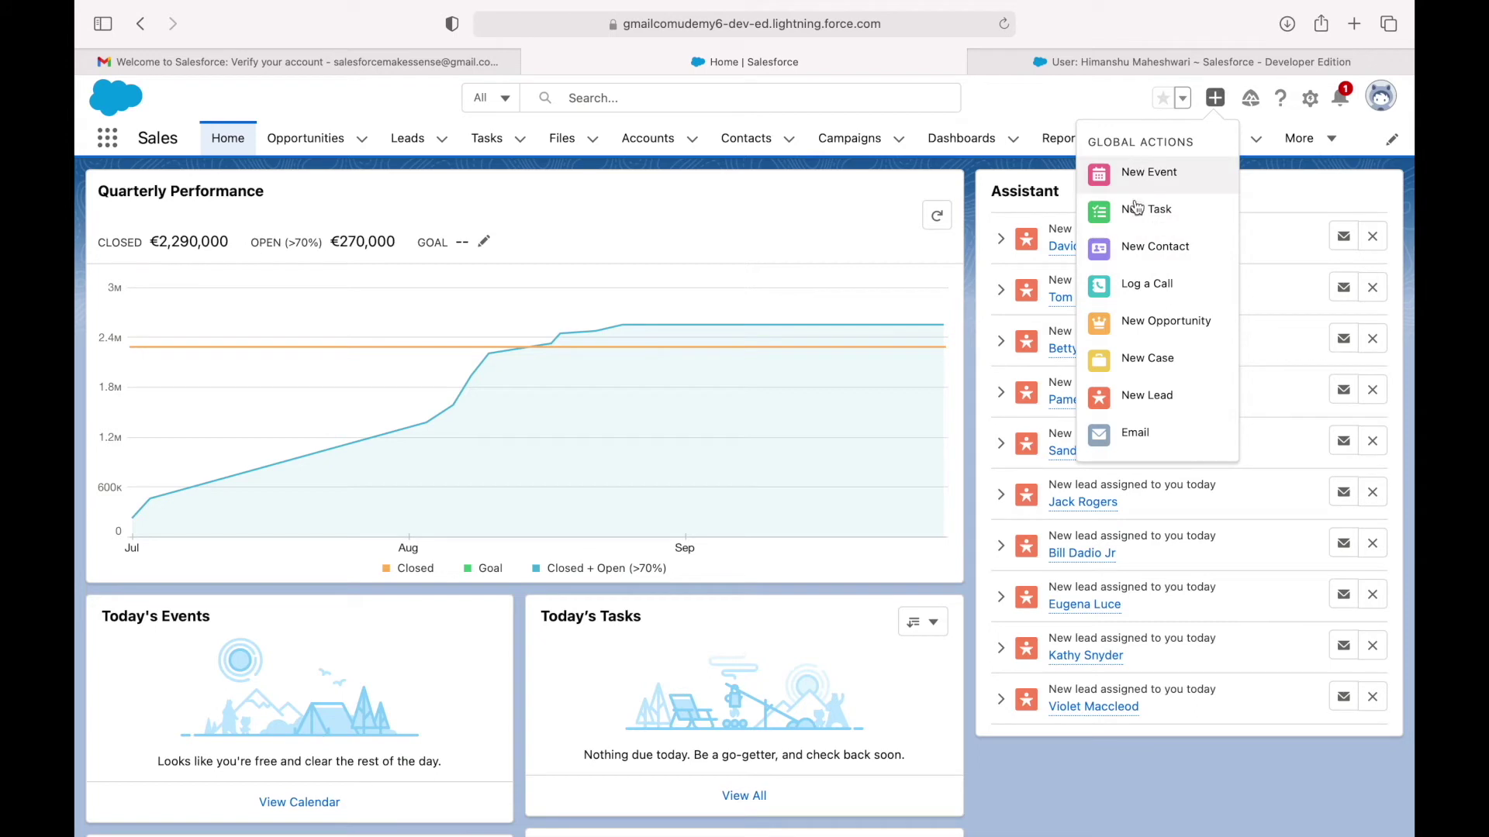
pyautogui.click(1107, 104)
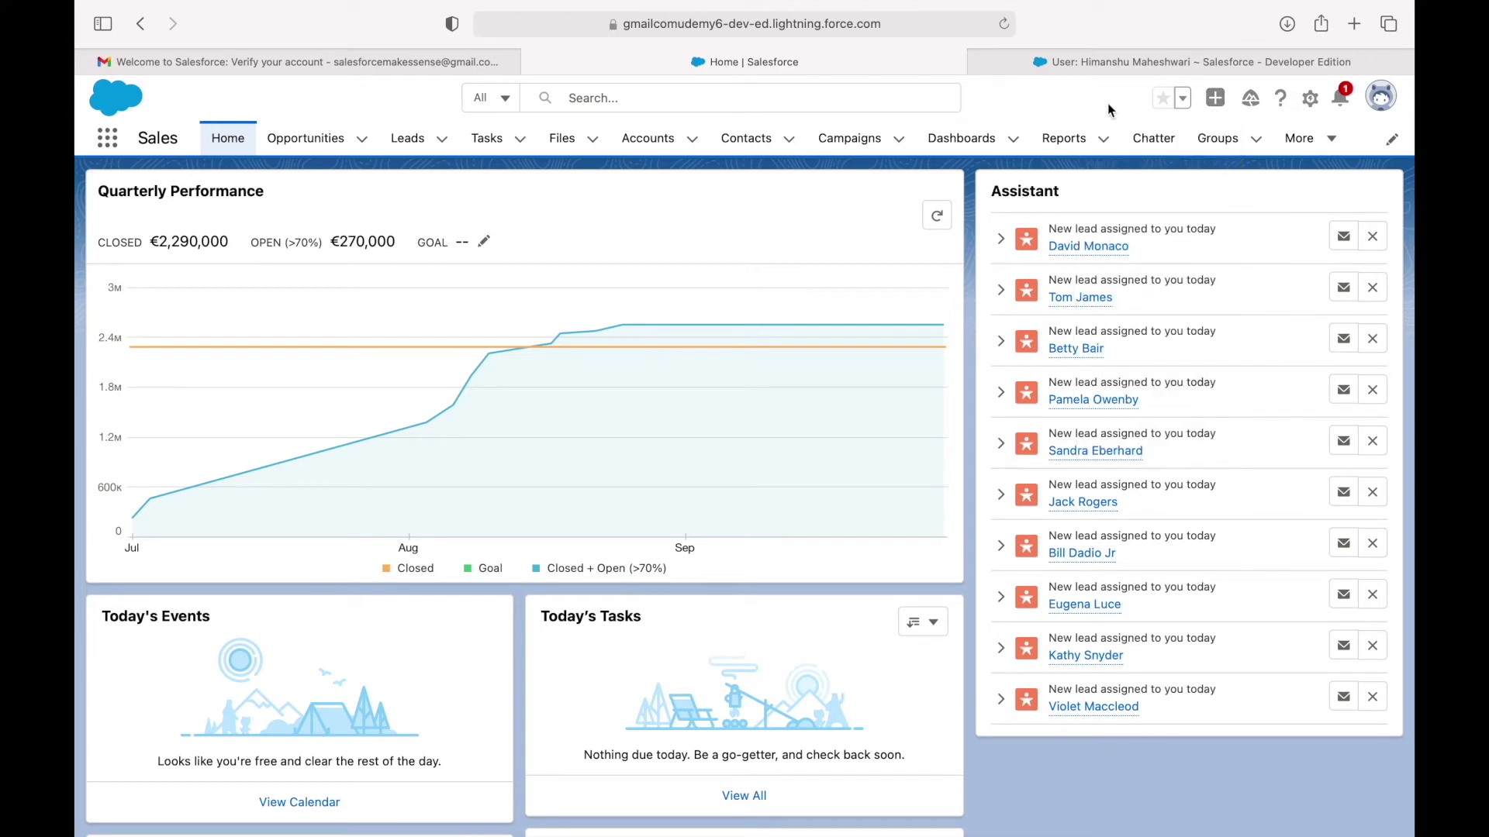
# Open the Learning Paths panel, dismiss its guidance popup, and close it.
pyautogui.click(1254, 107)
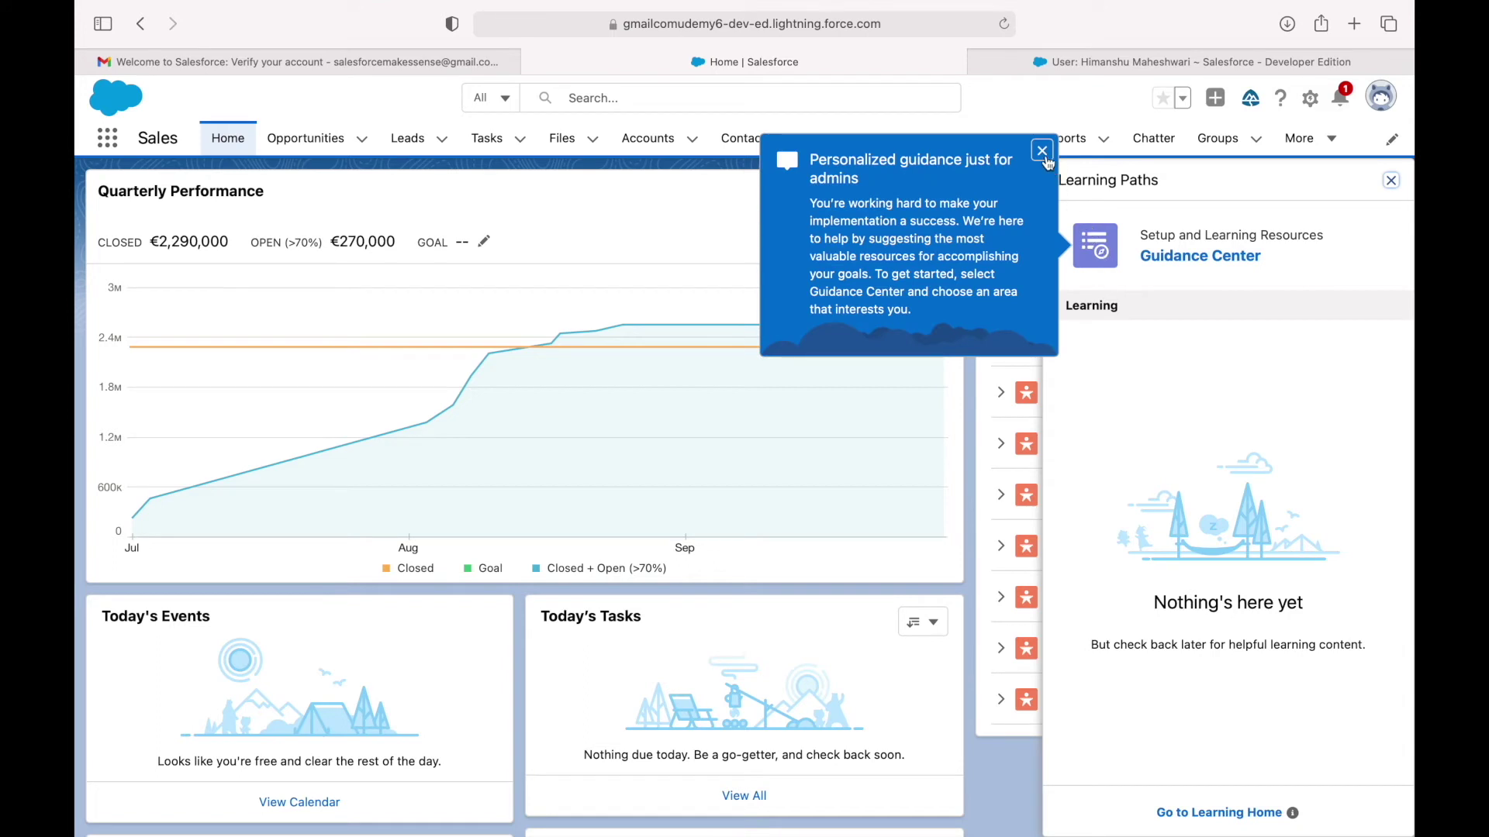
pyautogui.click(1042, 151)
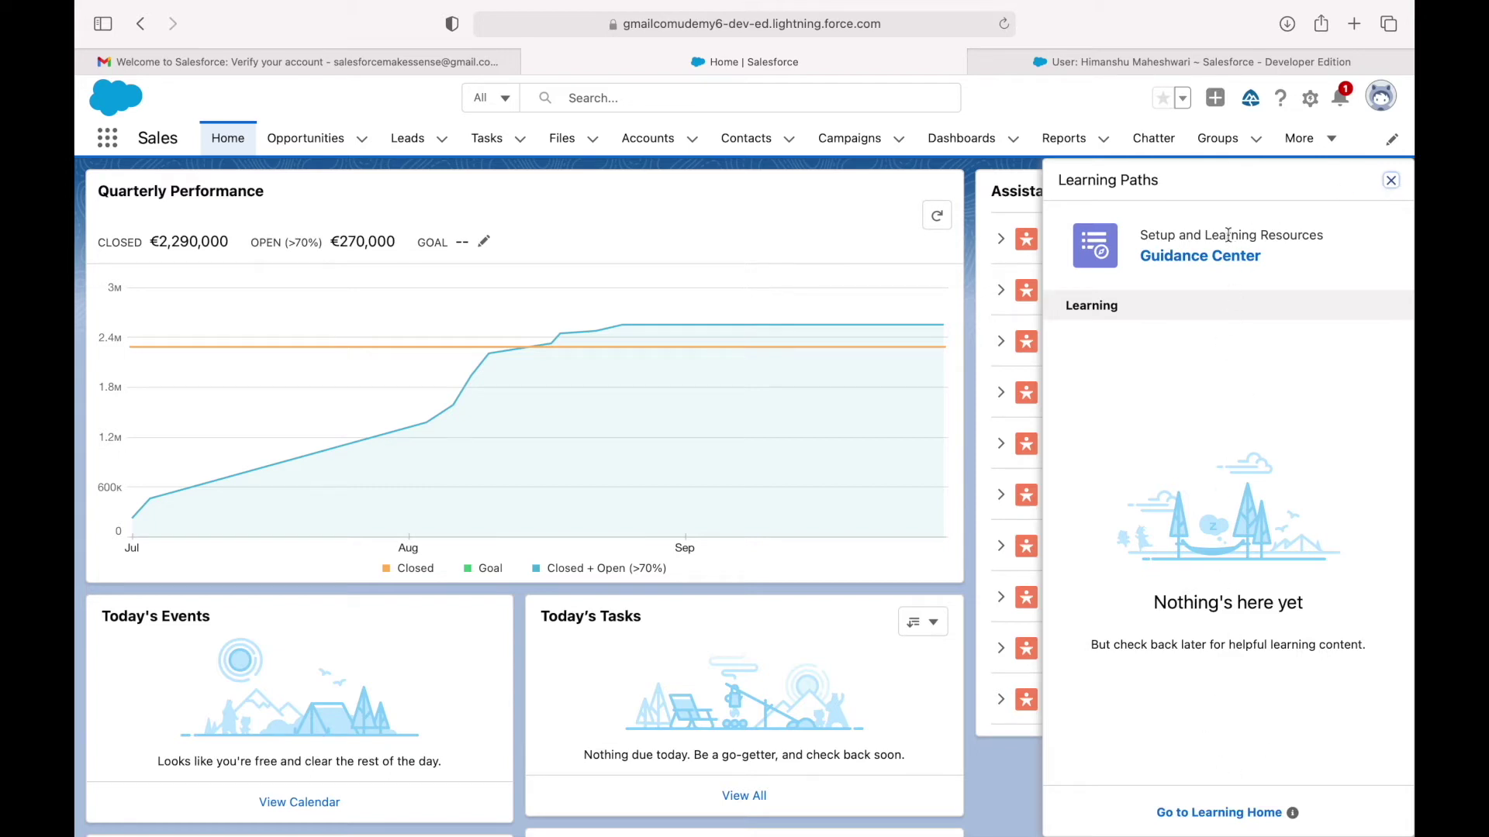
pyautogui.click(1392, 181)
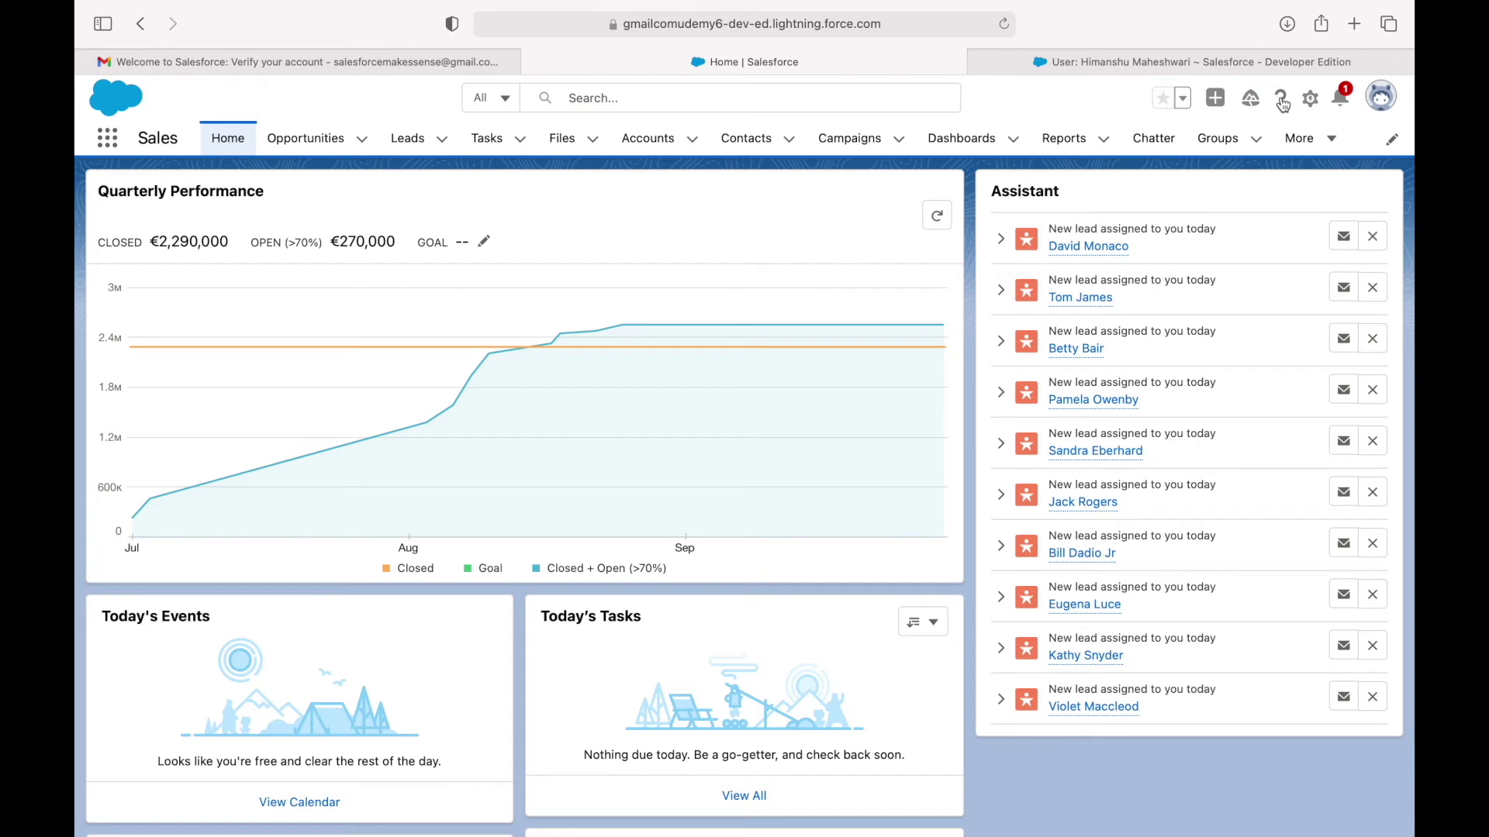
# Look through the Help & Training panel, then open the gear Setup menu.
pyautogui.click(1282, 99)
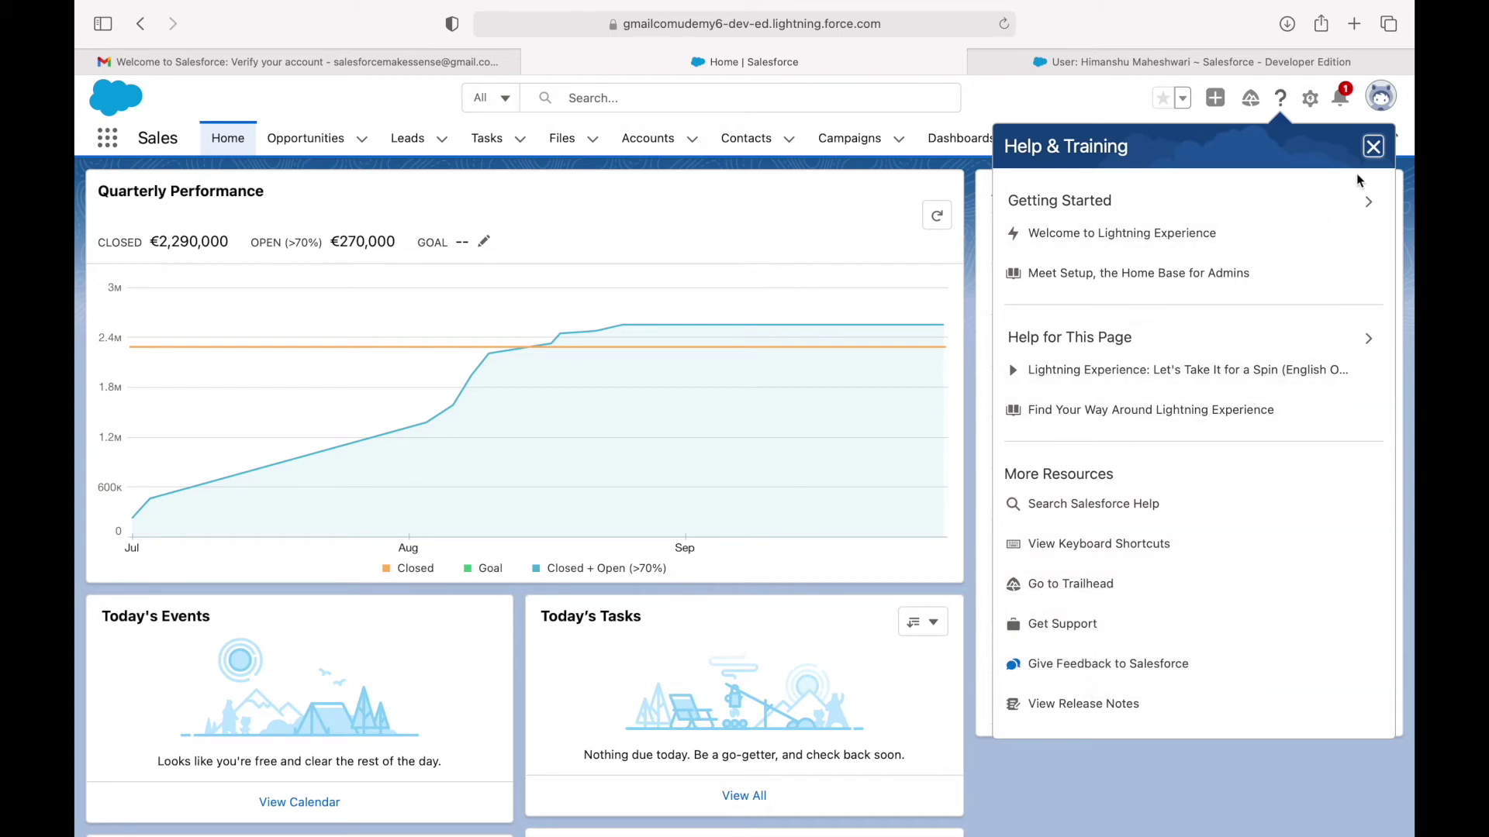
pyautogui.click(1373, 148)
pyautogui.click(1311, 102)
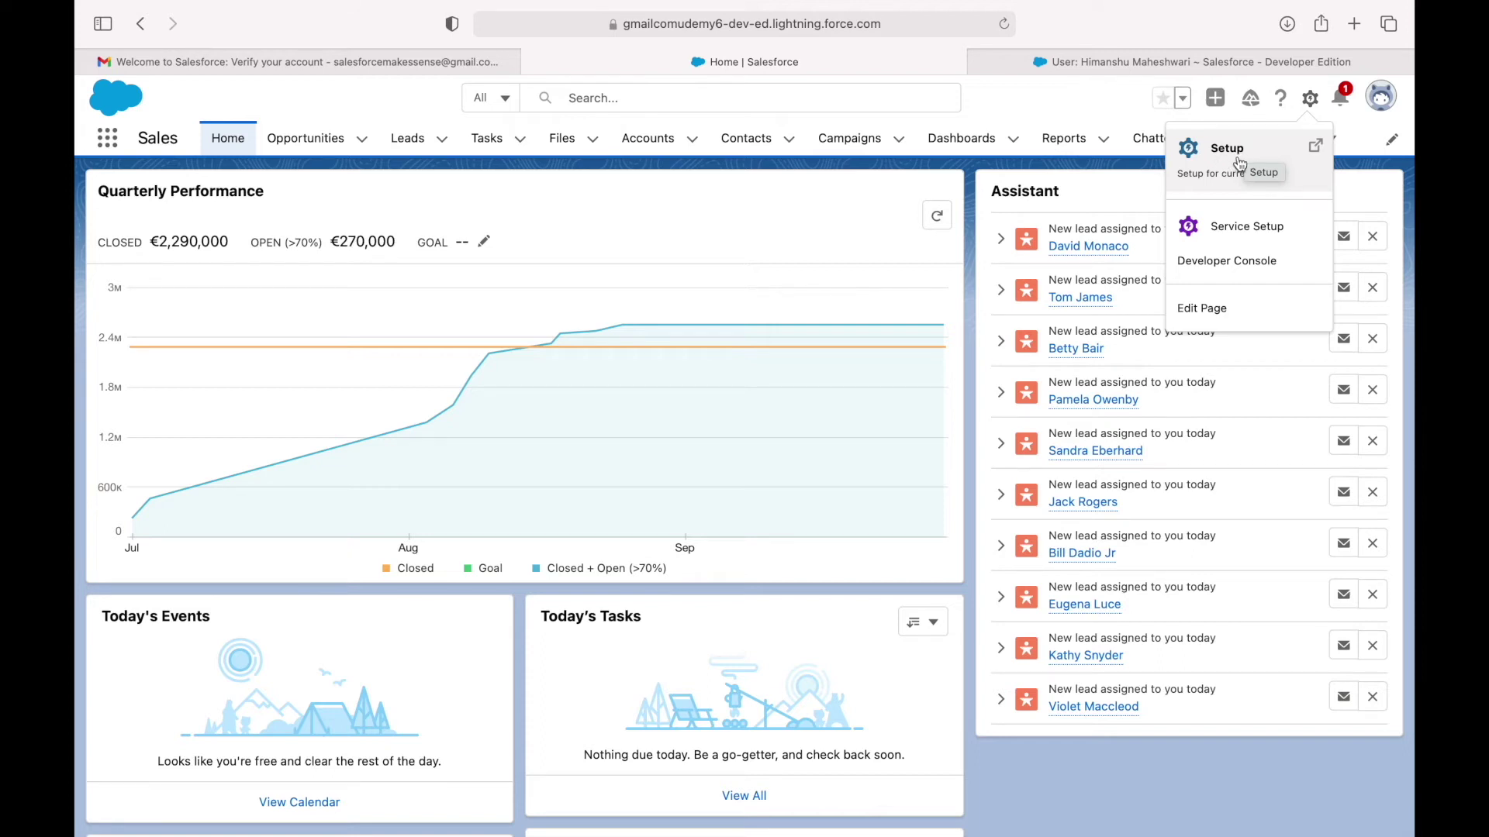
# Open Setup Home in a new tab and glance at the notifications and profile options.
pyautogui.click(1216, 169)
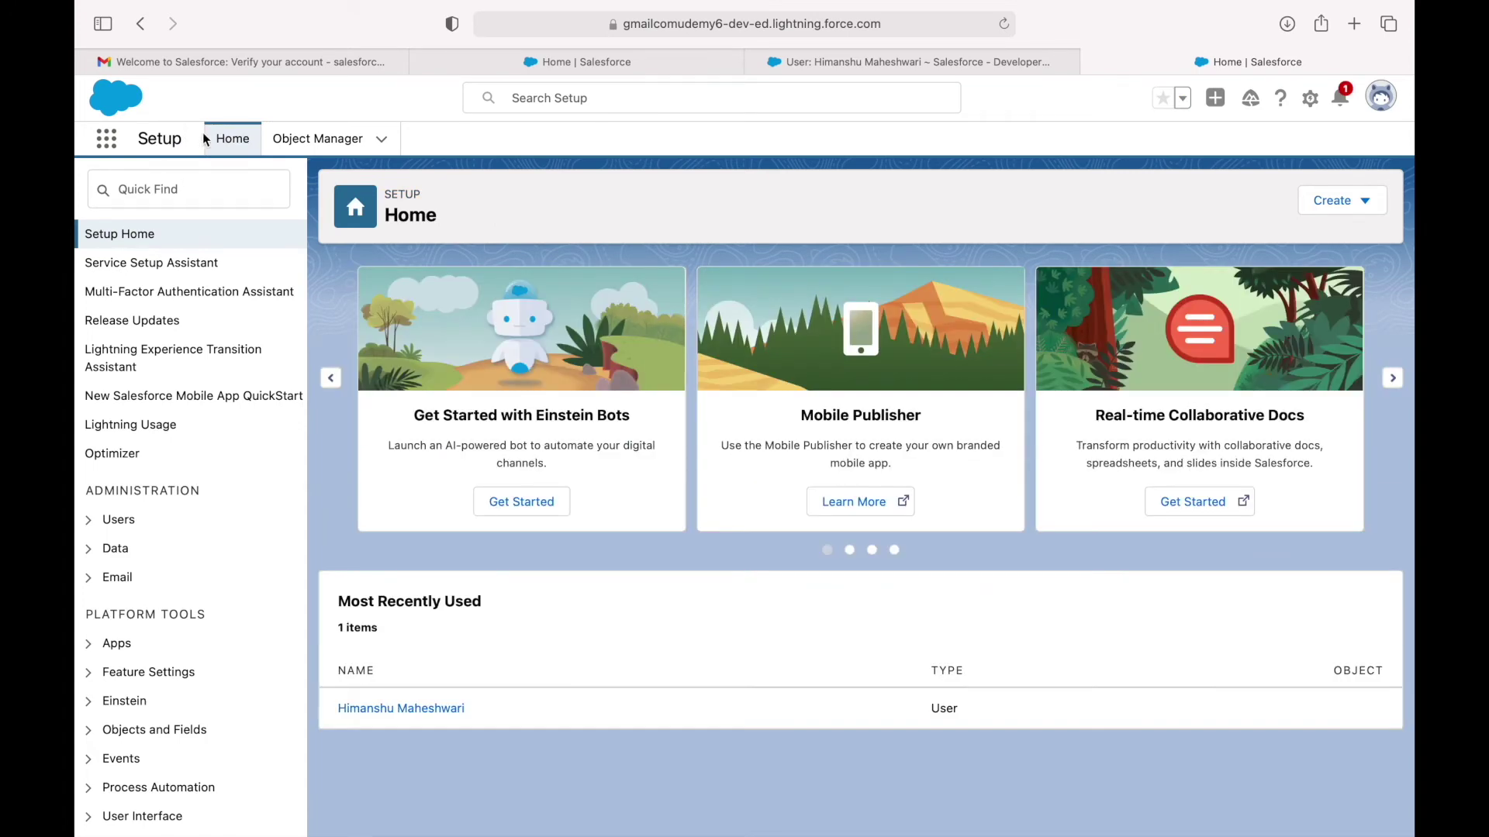
pyautogui.click(1343, 104)
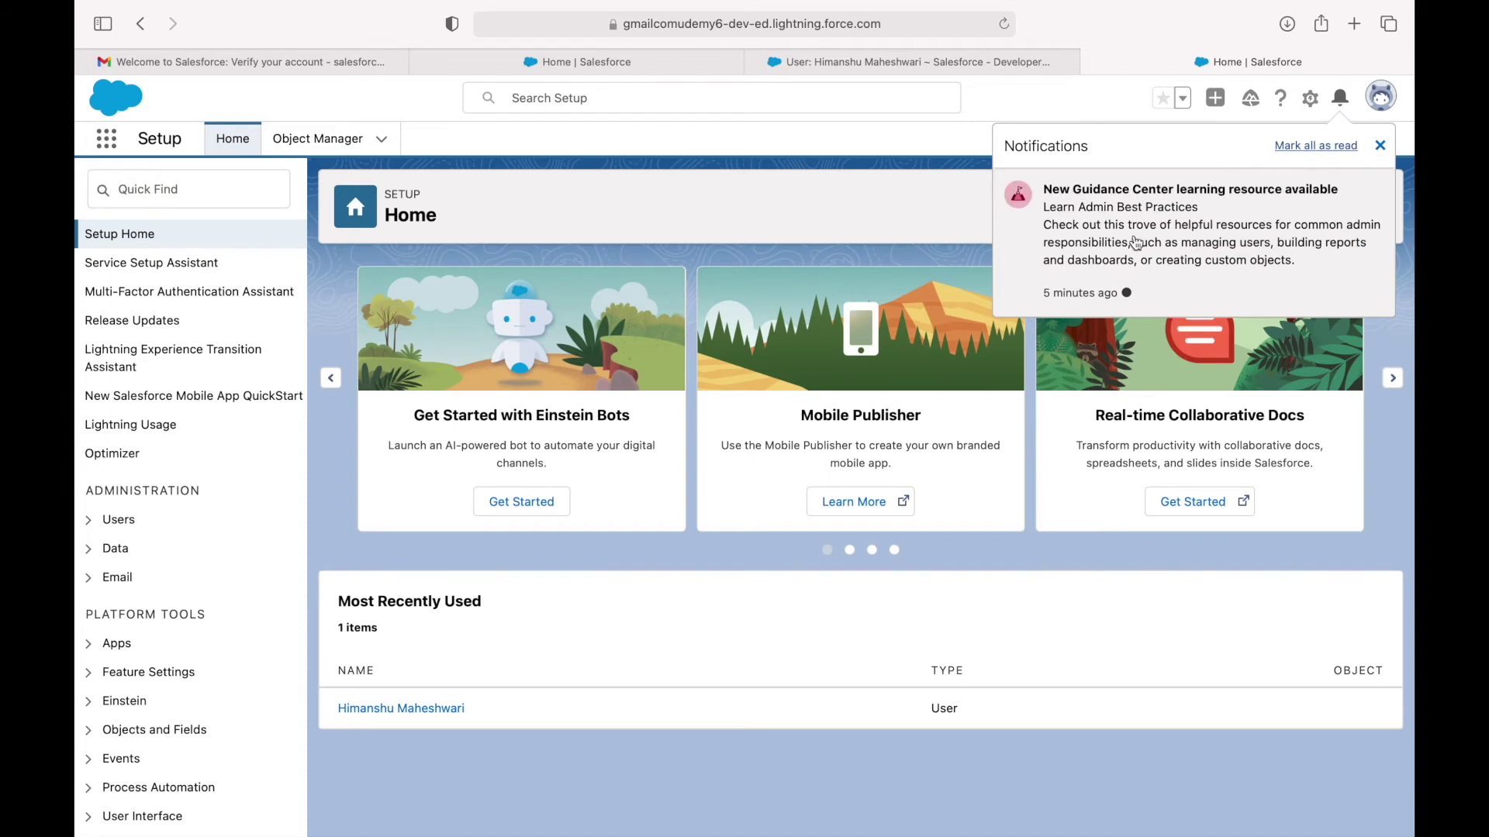
pyautogui.click(1379, 146)
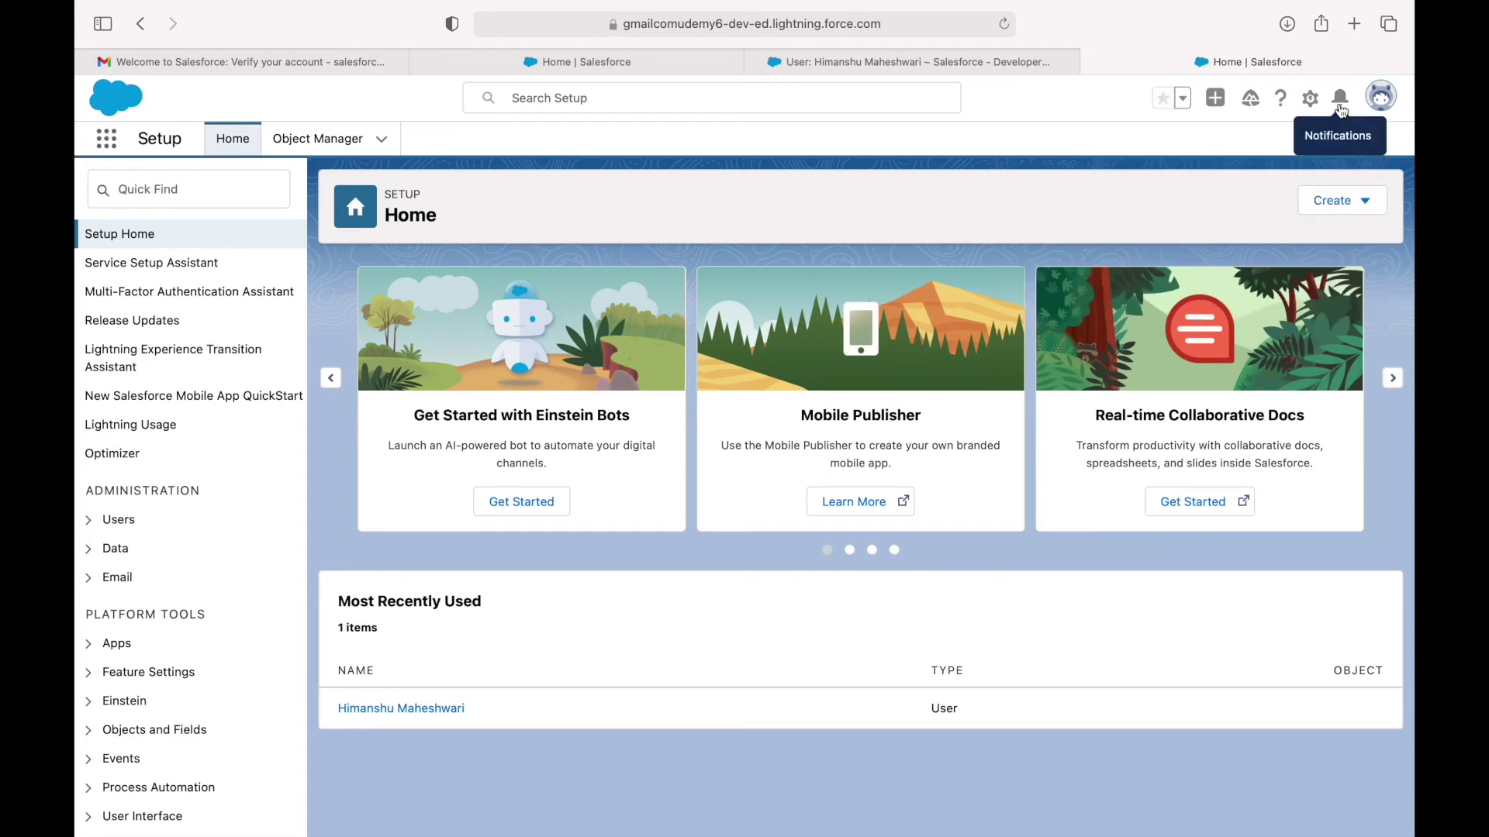
pyautogui.click(1381, 97)
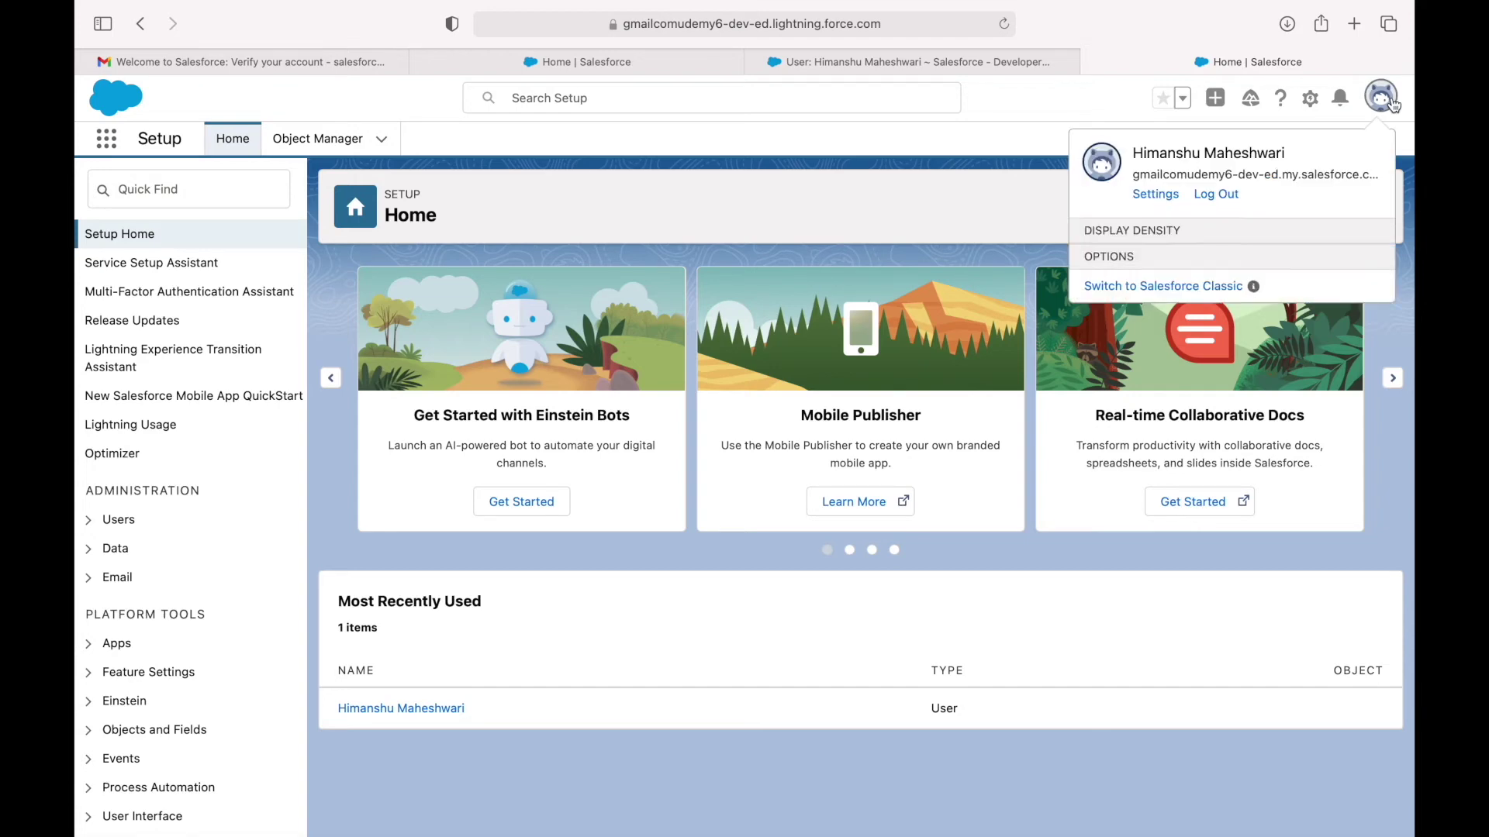
pyautogui.click(1111, 116)
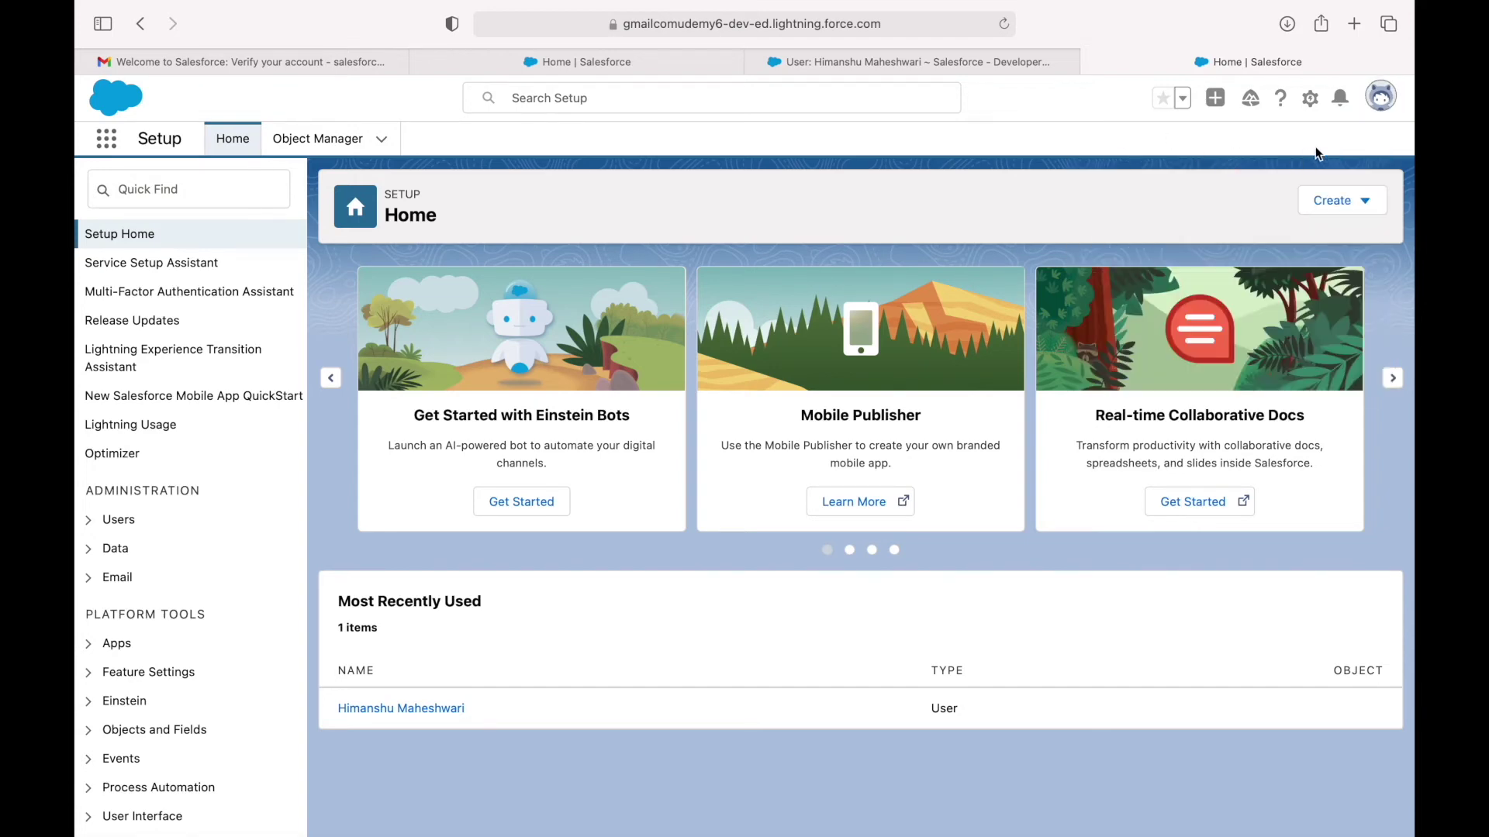
# Mark all notifications as read, then bring up the profile menu.
pyautogui.click(1341, 99)
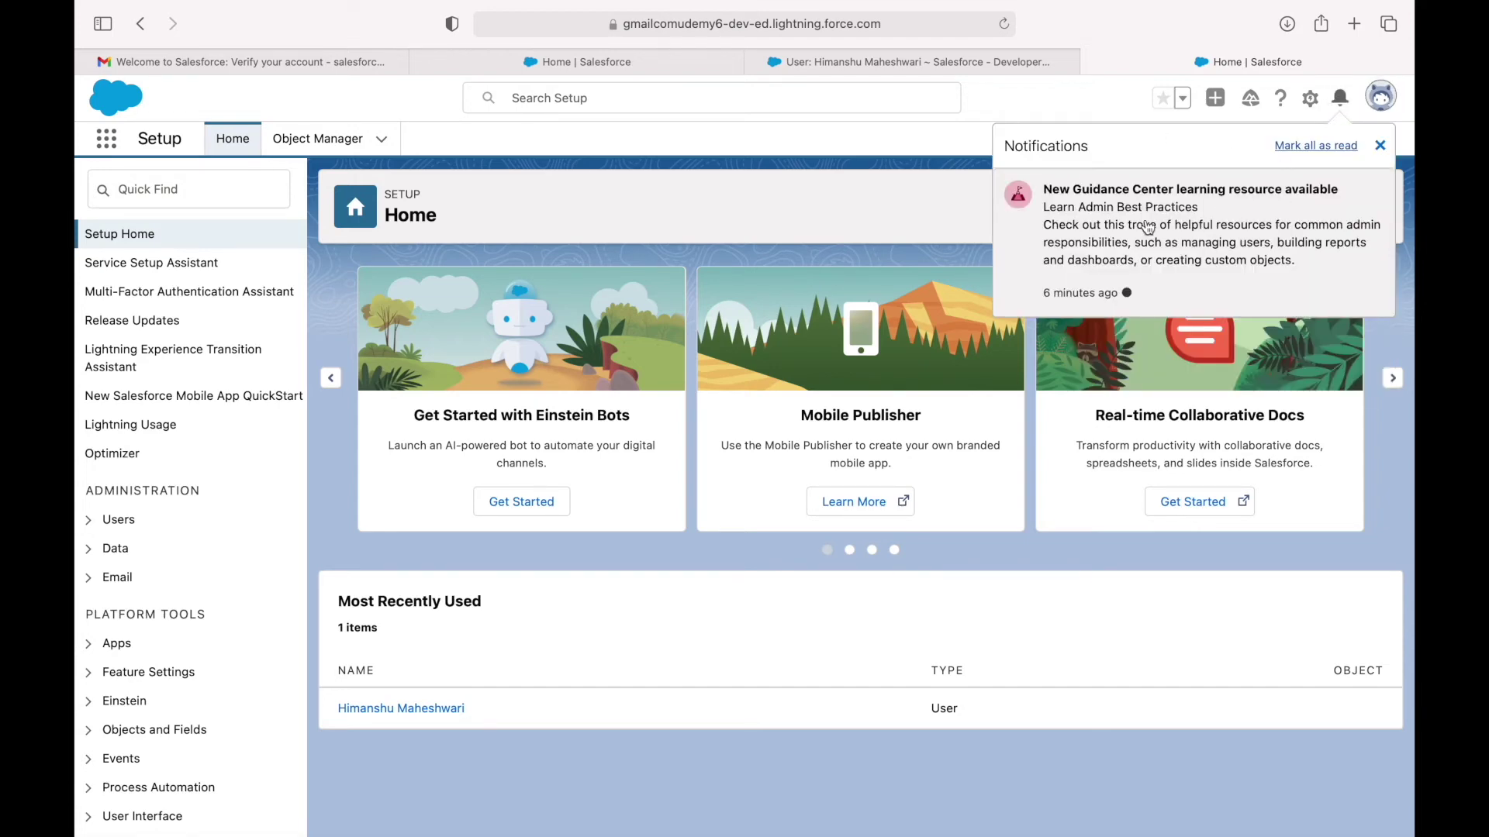
pyautogui.click(1311, 157)
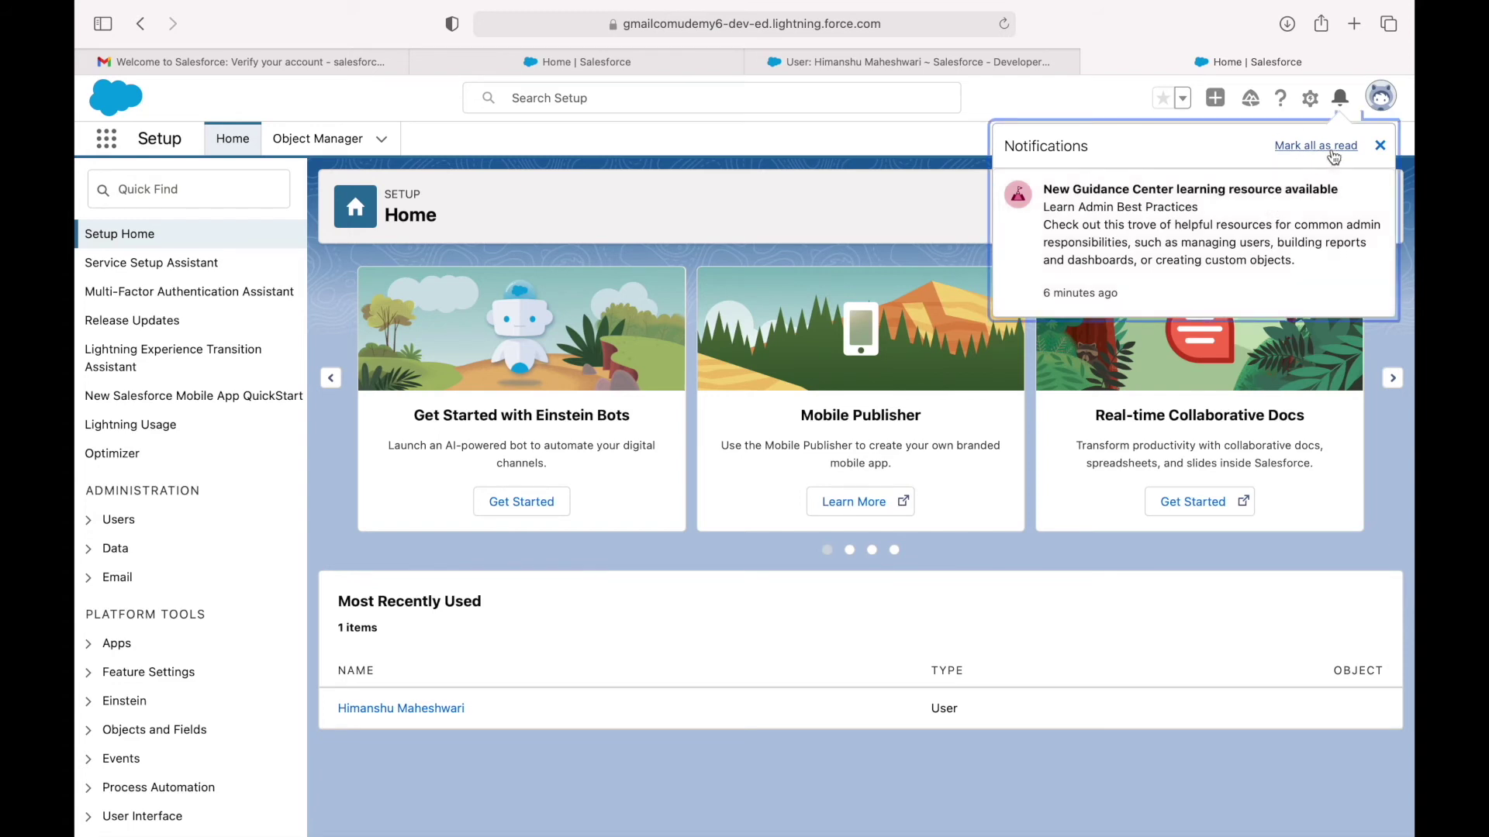
pyautogui.click(1382, 147)
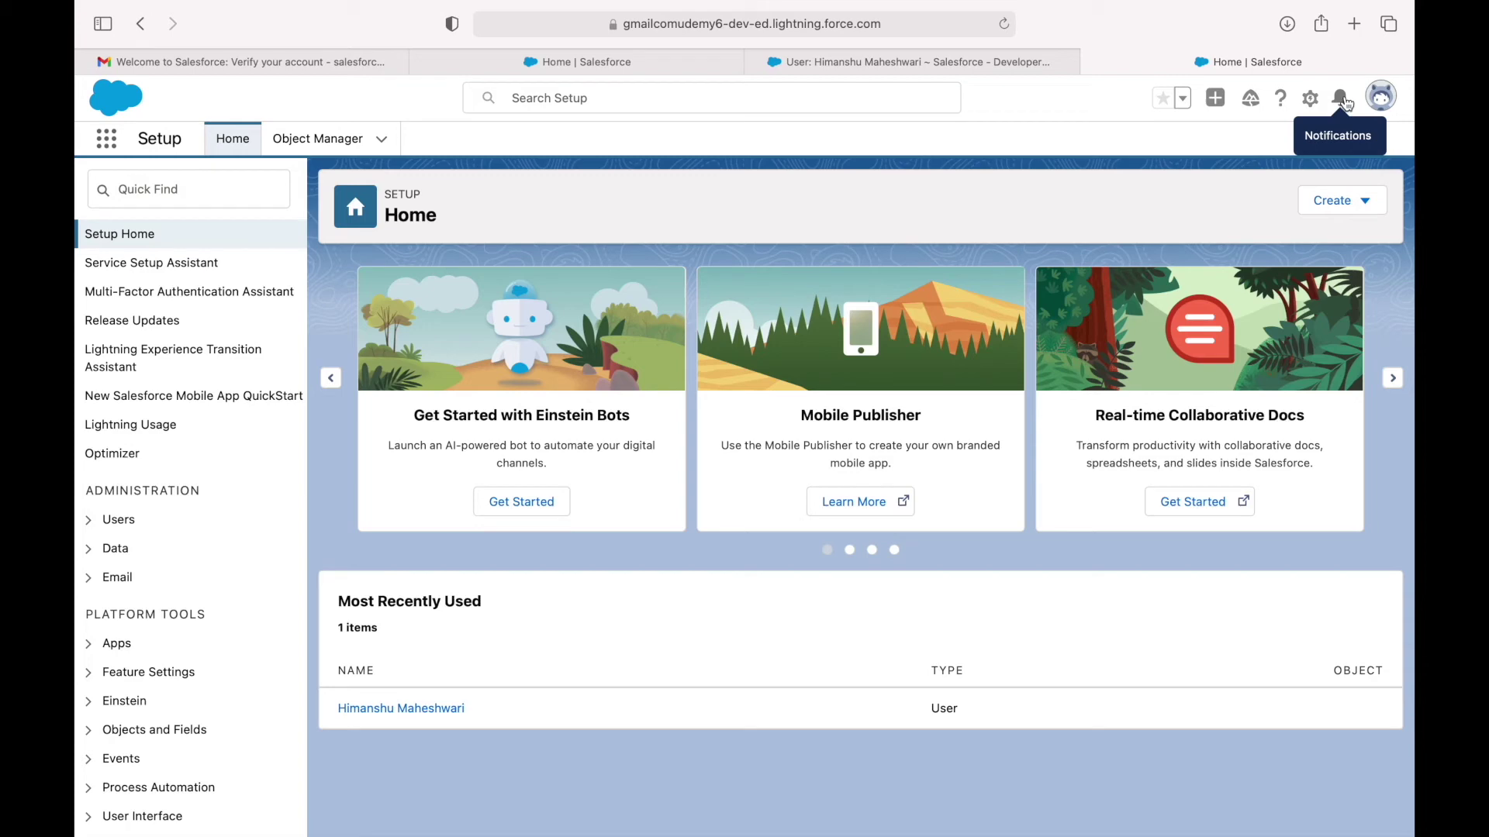
pyautogui.click(1382, 96)
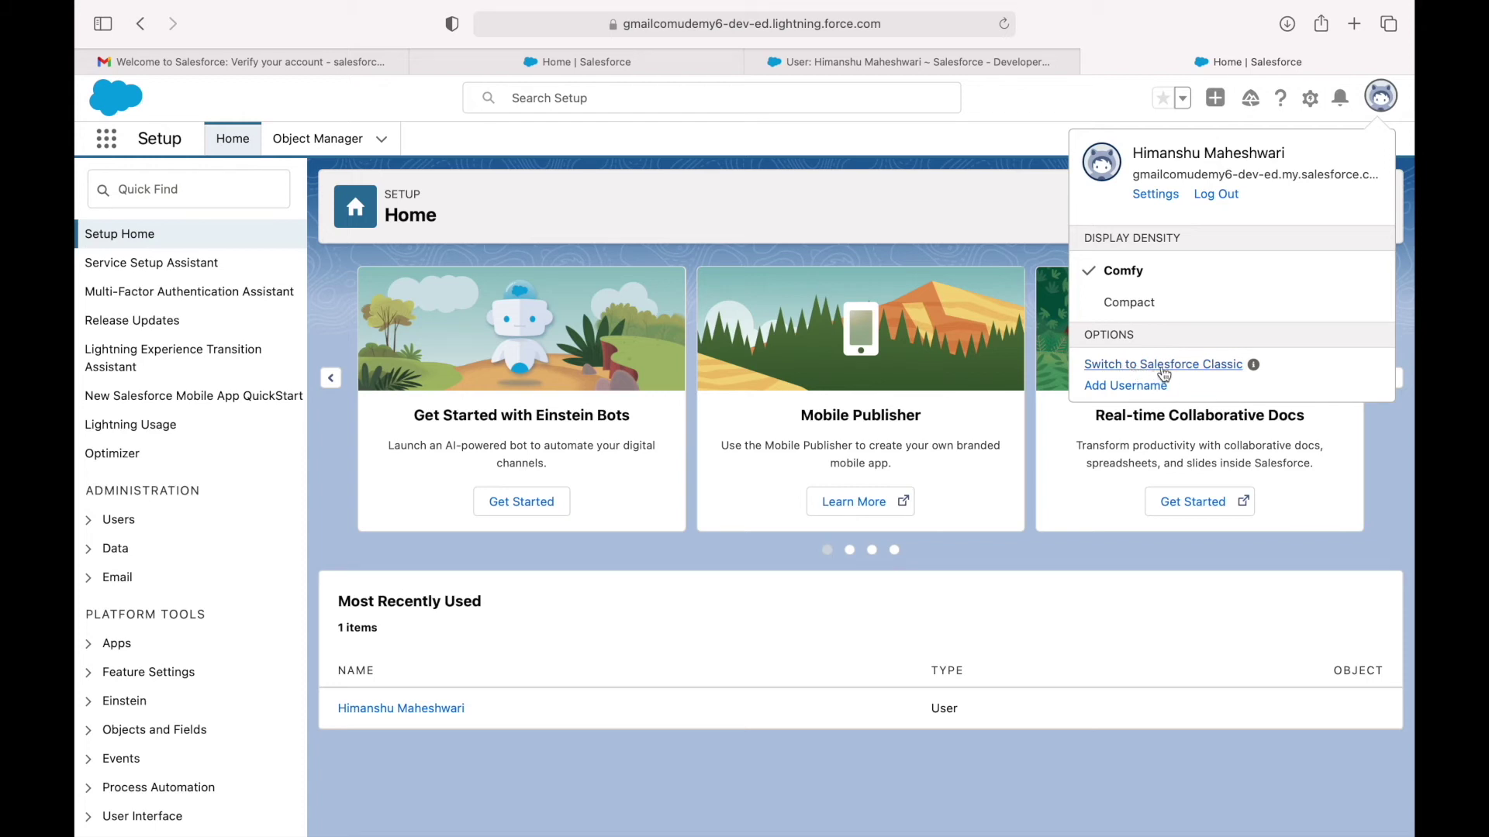
# Switch the org to the Salesforce Classic interface.
pyautogui.moveTo(1254, 369)
pyautogui.click(1162, 365)
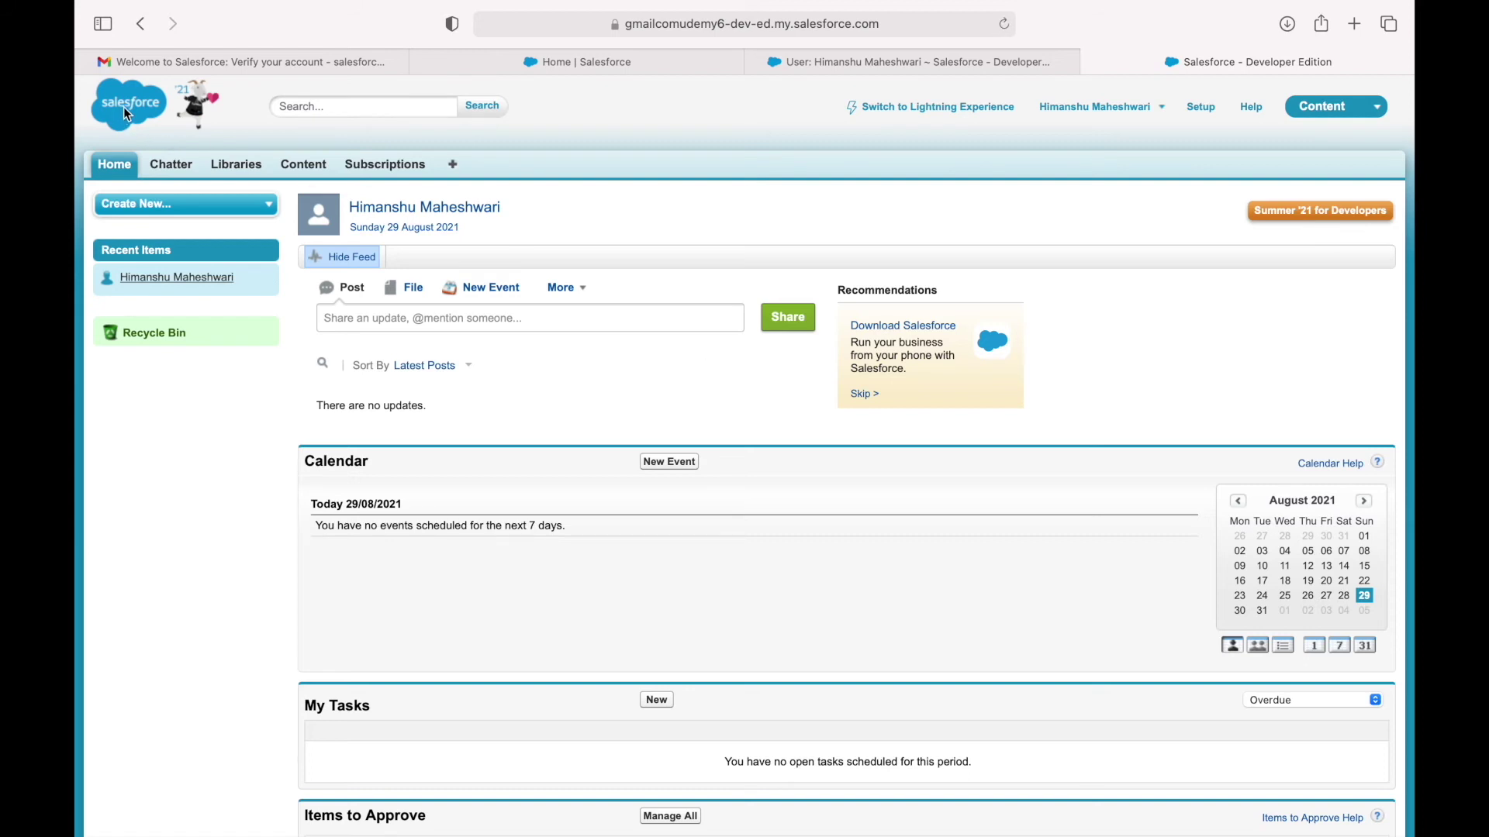
pyautogui.click(328, 113)
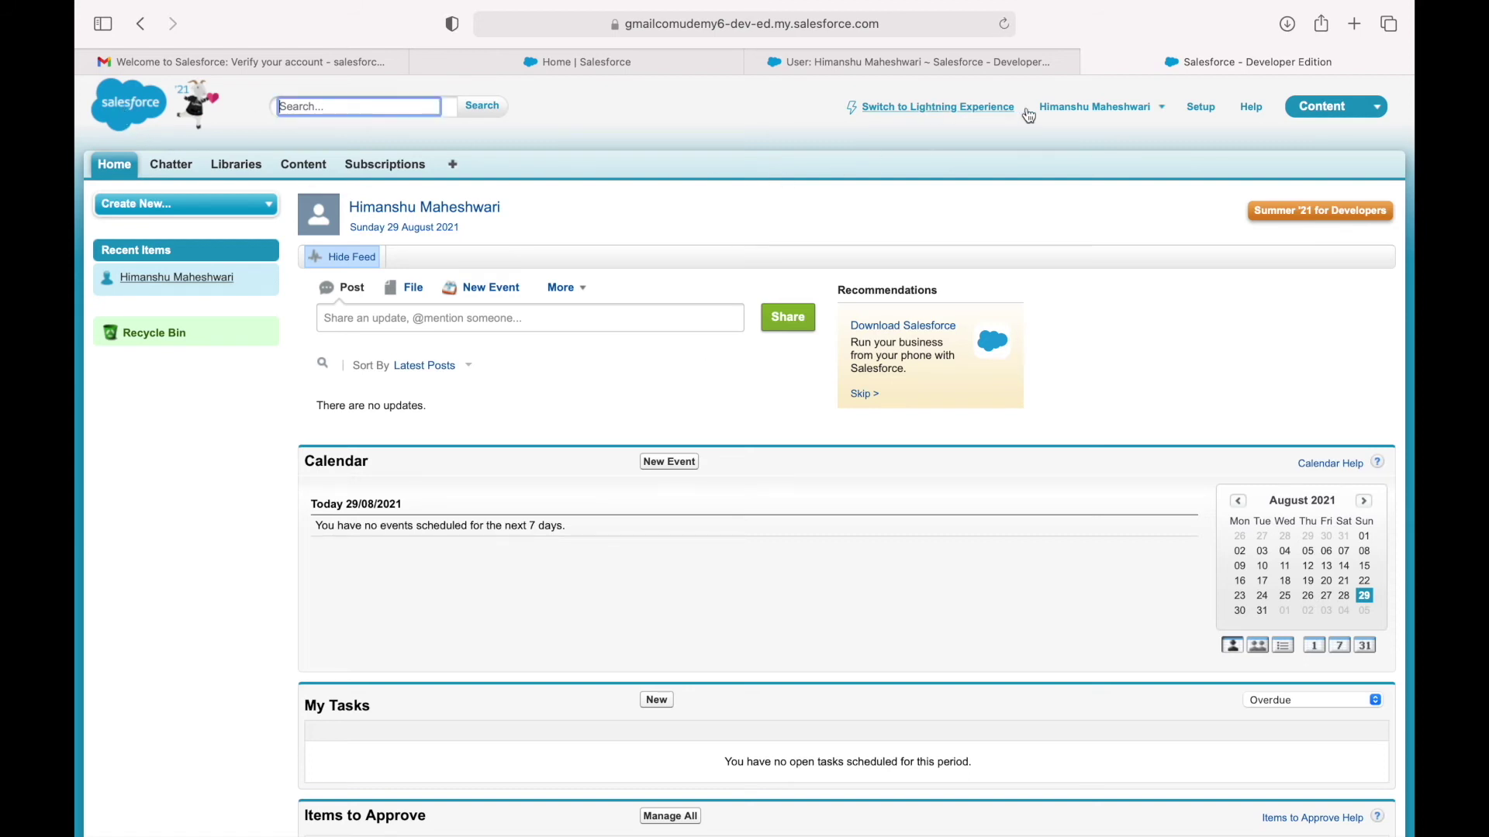
# Visit the Classic Setup page, decline the setup tour, and switch back to Lightning Experience.
pyautogui.click(1159, 115)
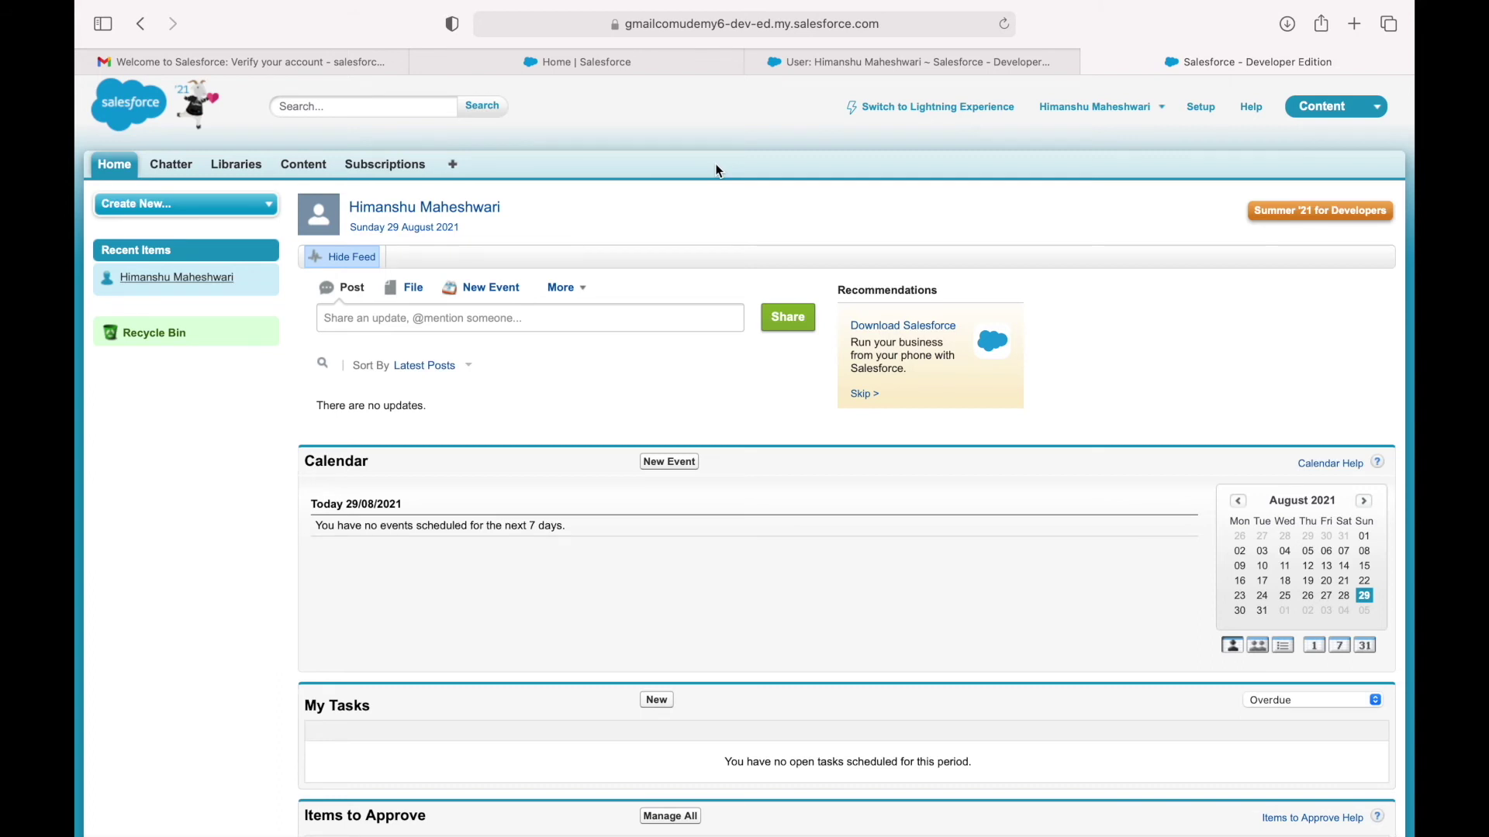
pyautogui.click(1201, 109)
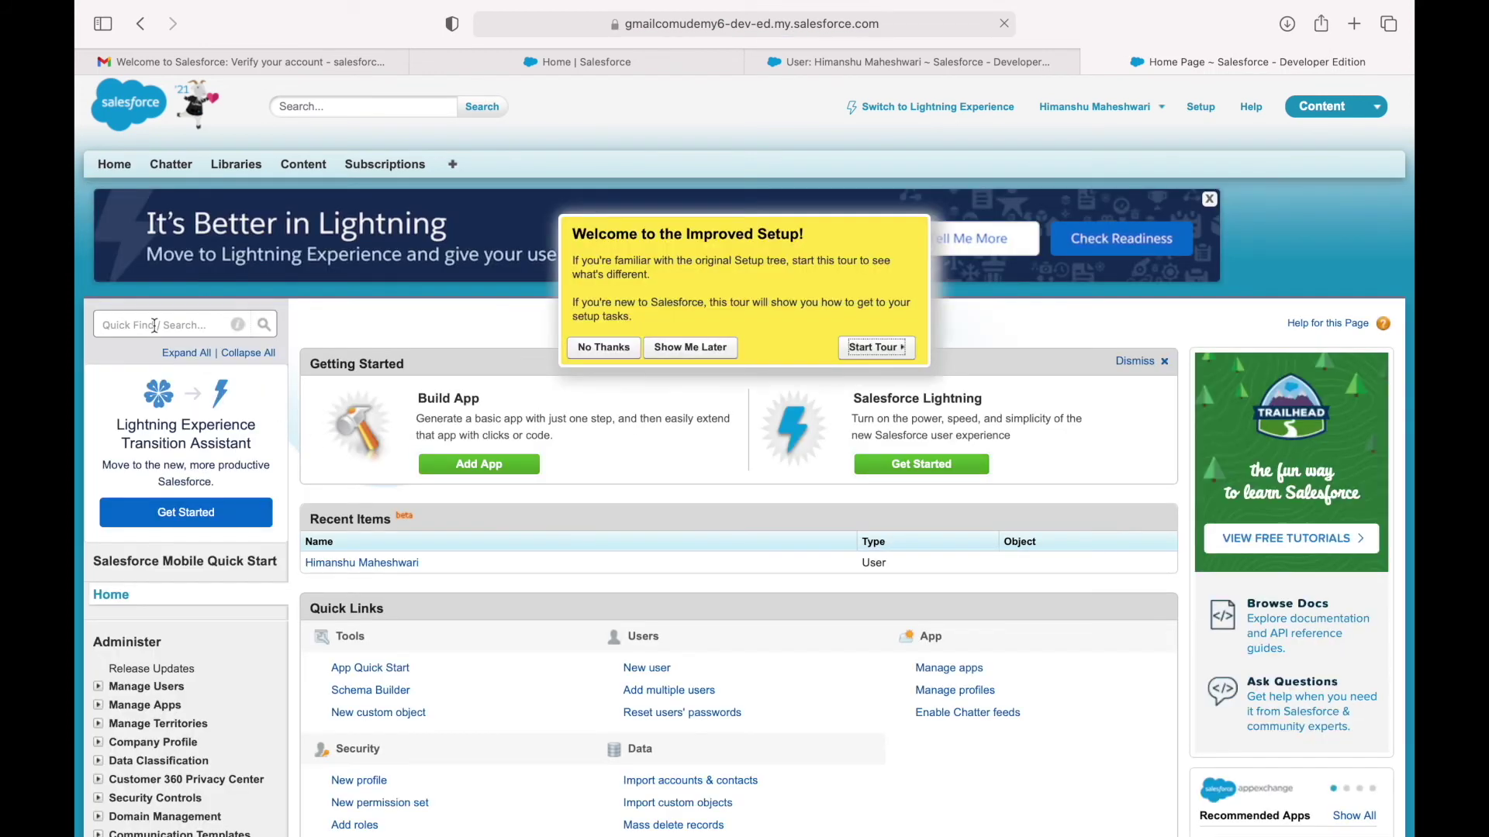
pyautogui.click(597, 351)
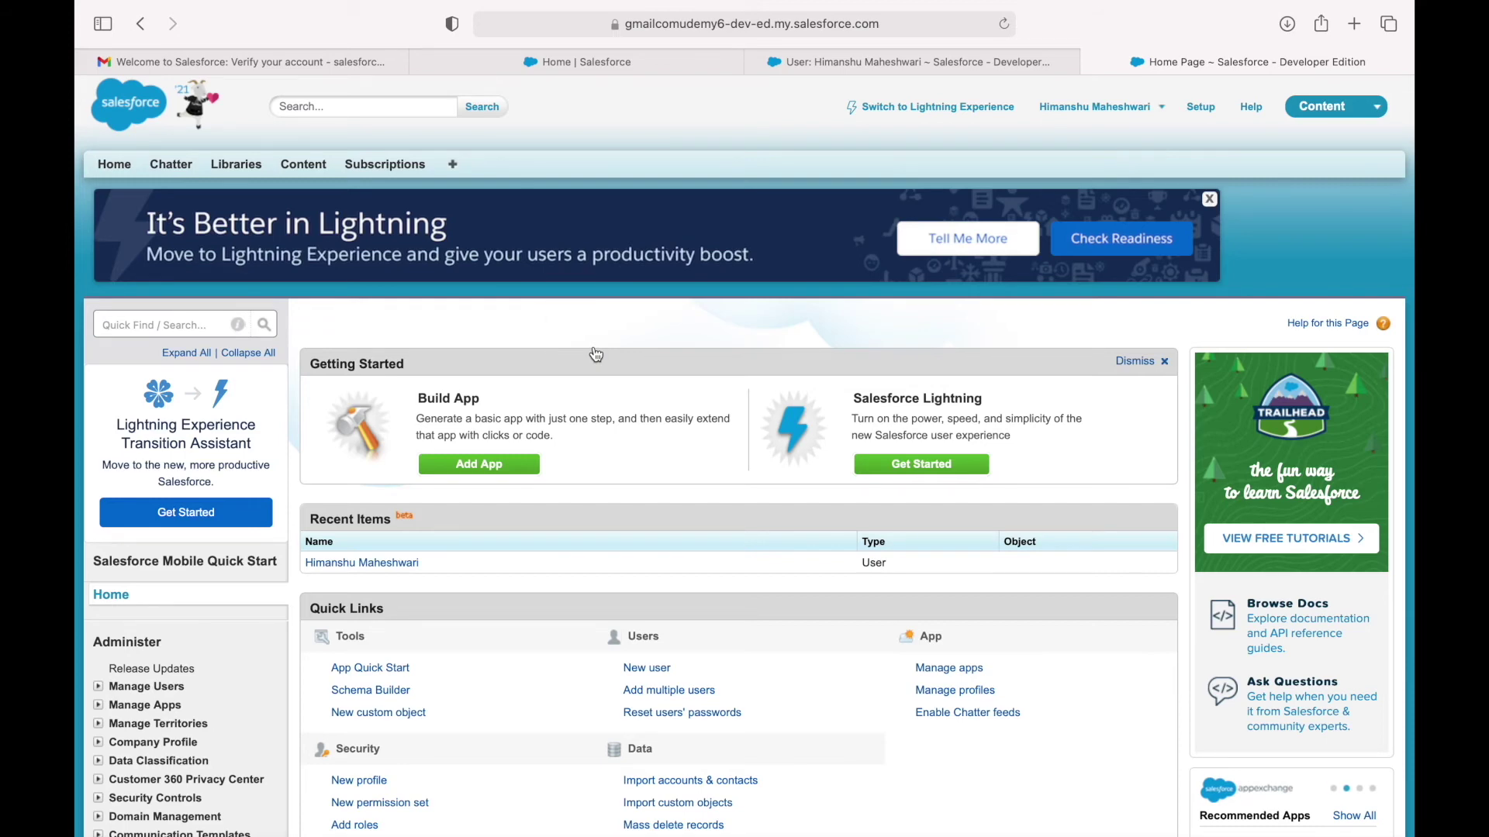
pyautogui.click(912, 113)
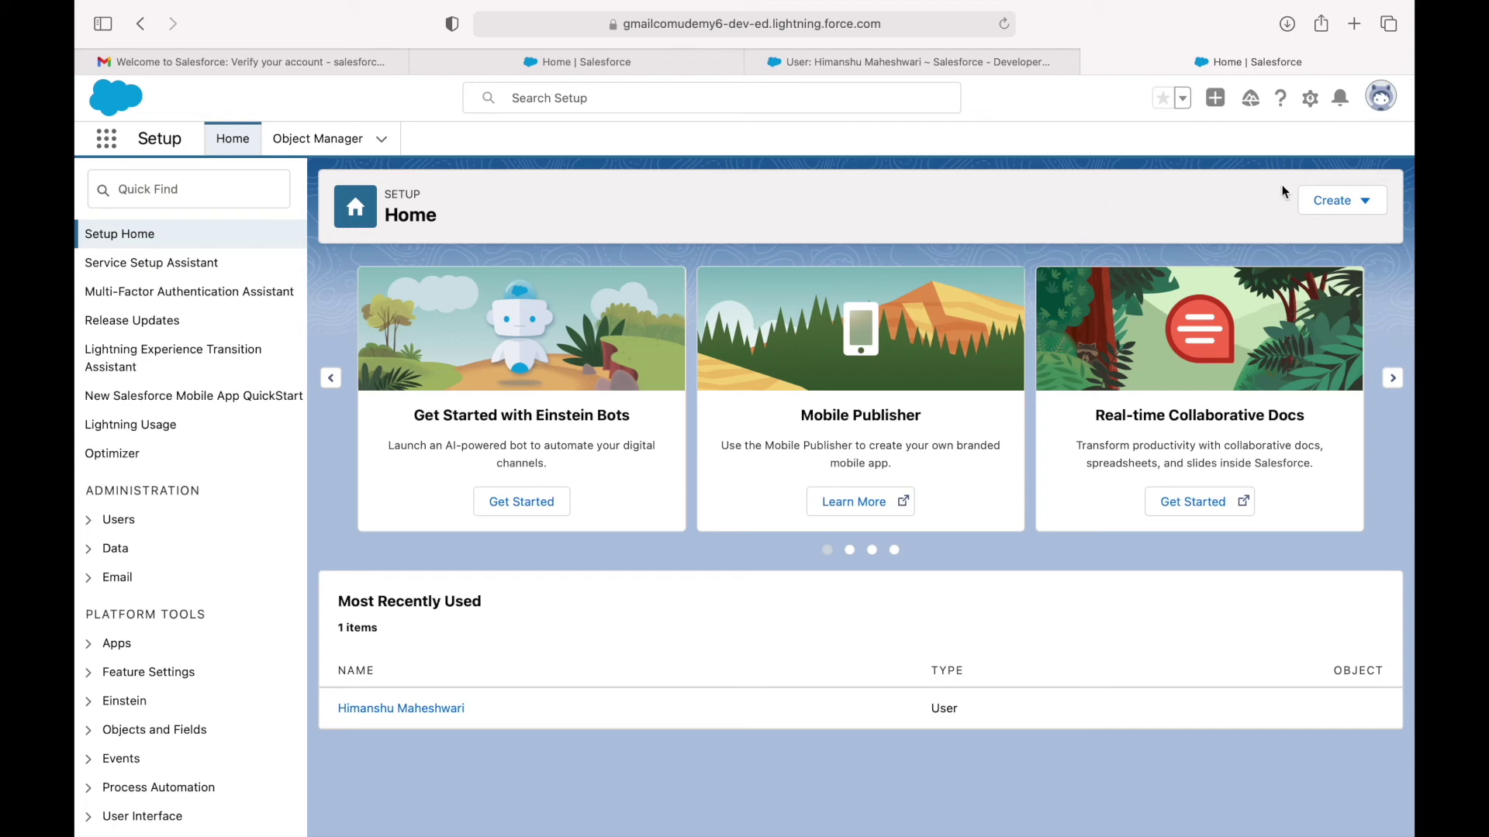
# Go to Settings from the avatar menu and open Personal Information in Salesforce Classic.
pyautogui.click(1381, 96)
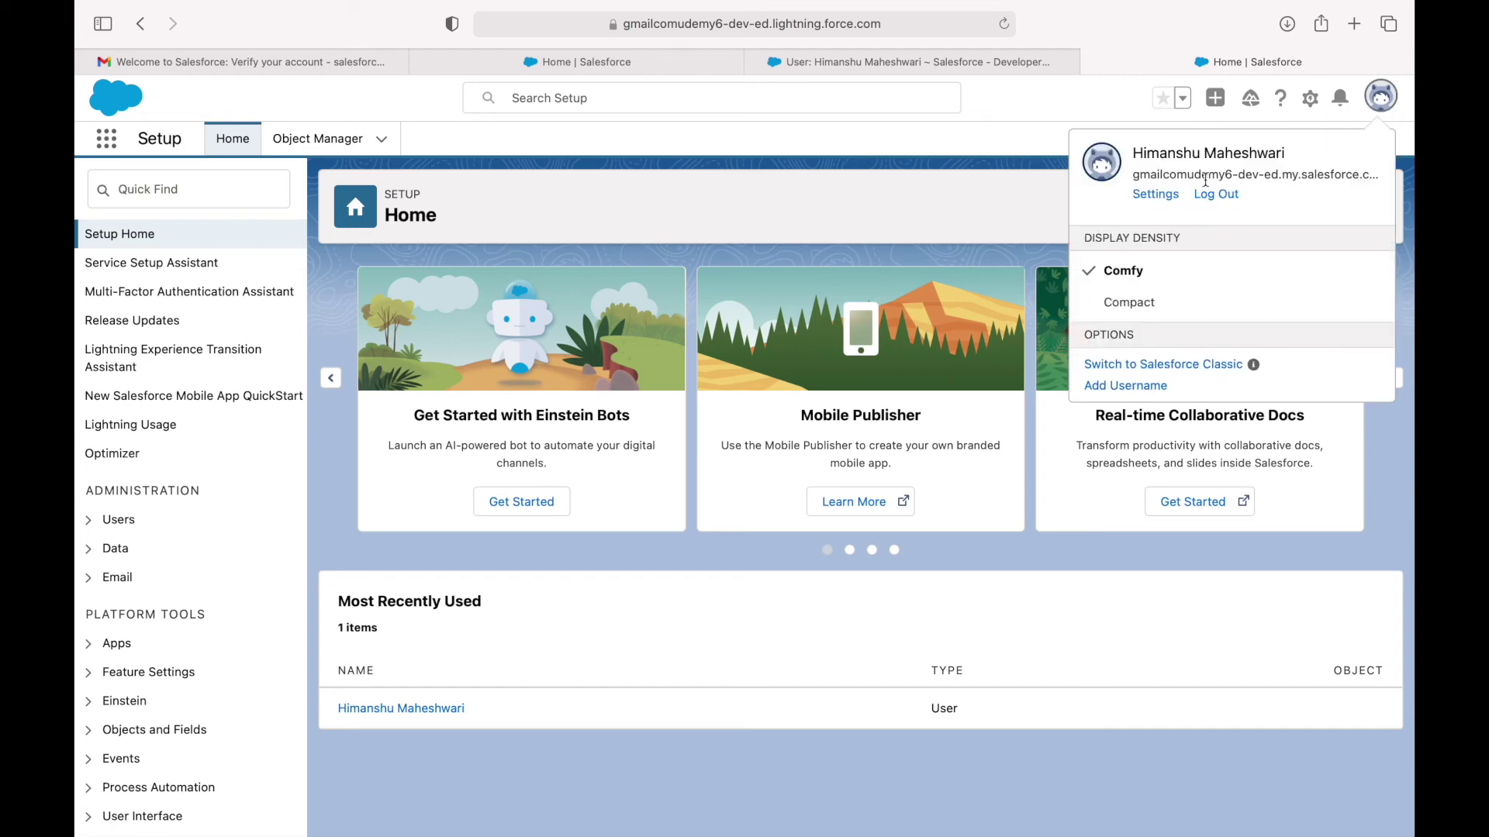
pyautogui.click(1154, 198)
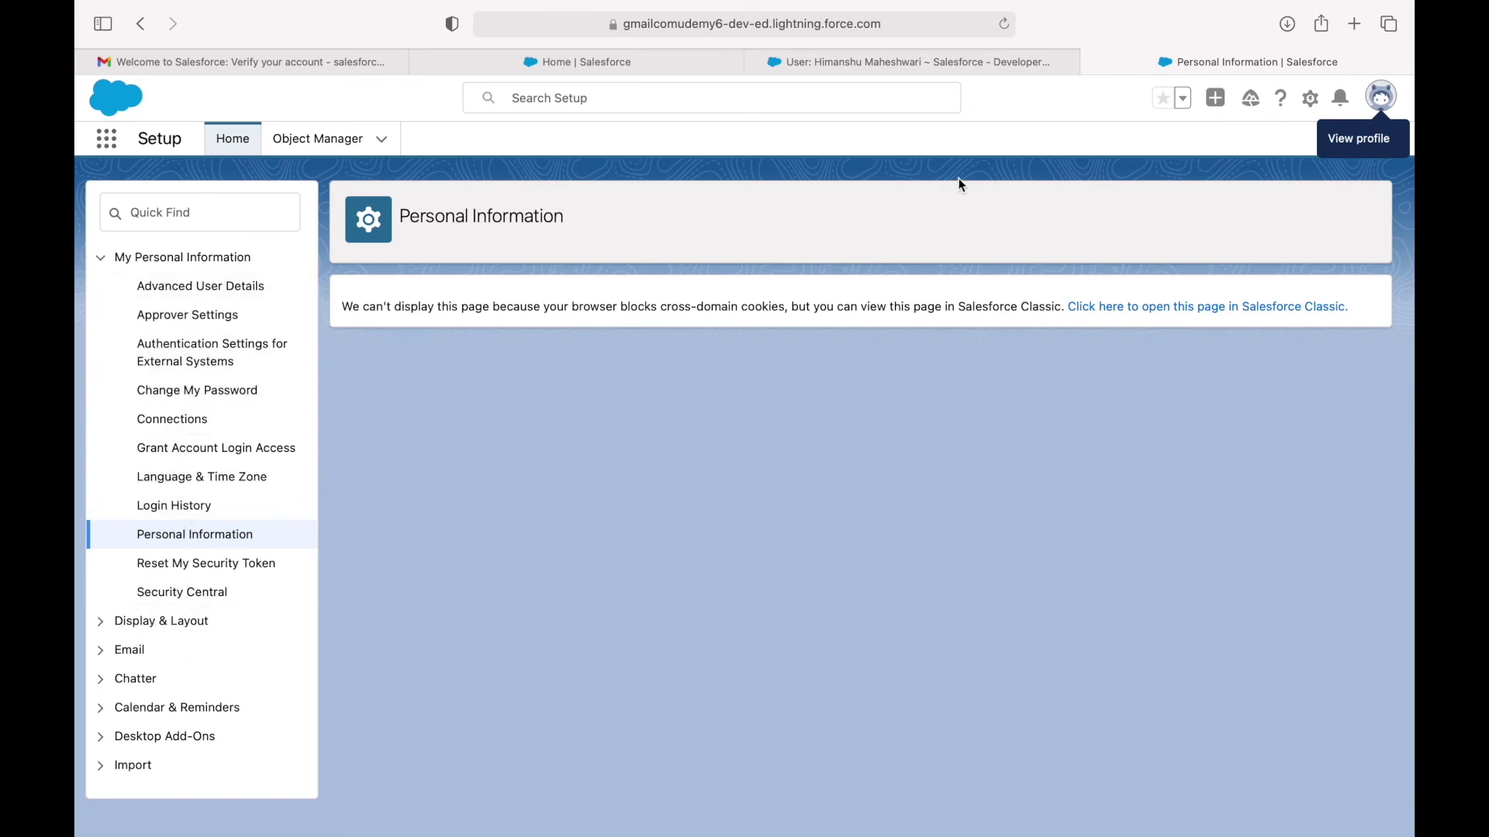
pyautogui.click(619, 305)
pyautogui.moveTo(619, 304); pyautogui.dragTo(935, 308)
pyautogui.click(935, 308)
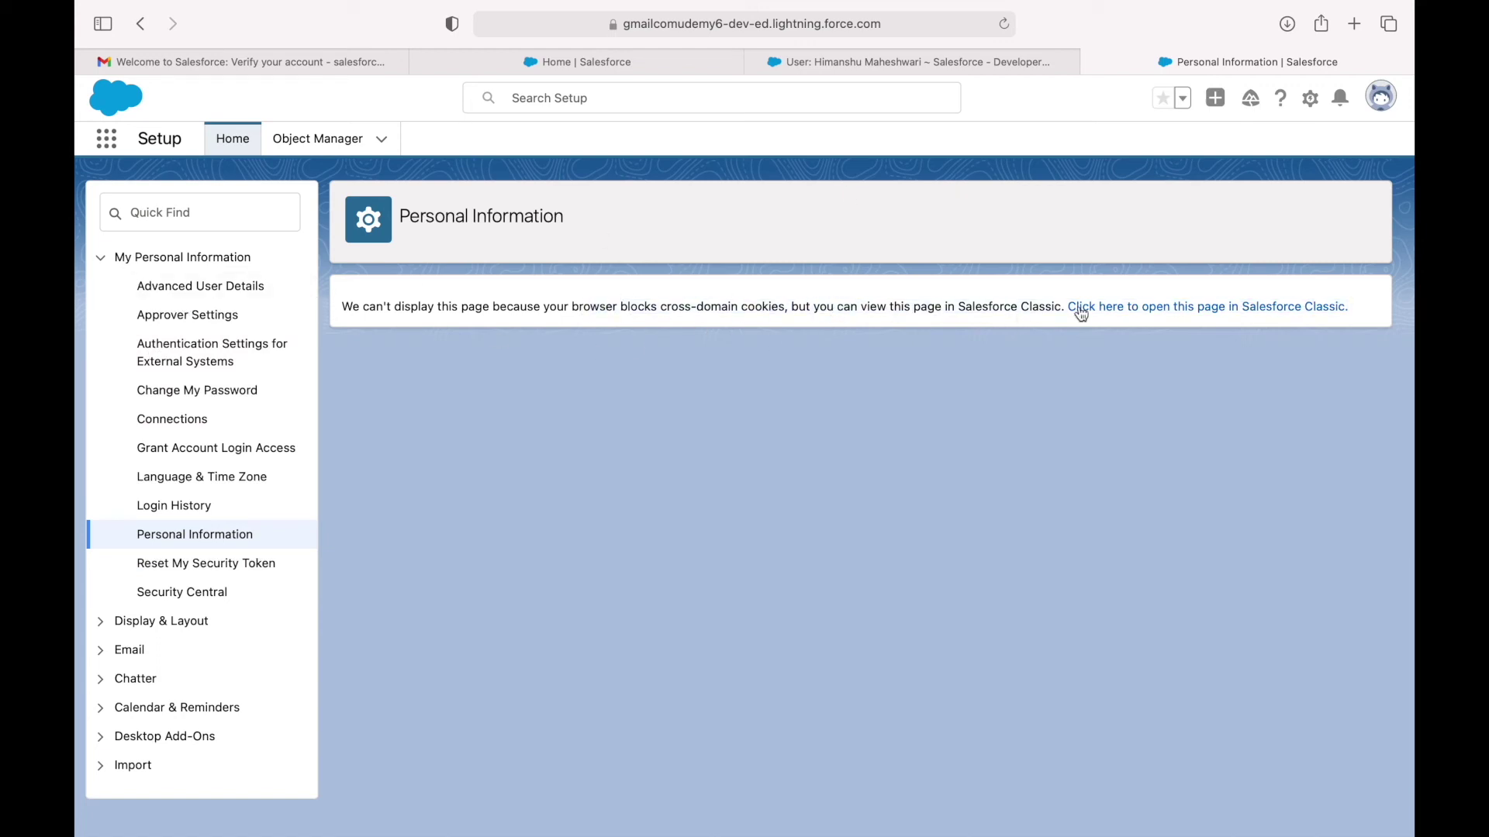
pyautogui.click(1222, 307)
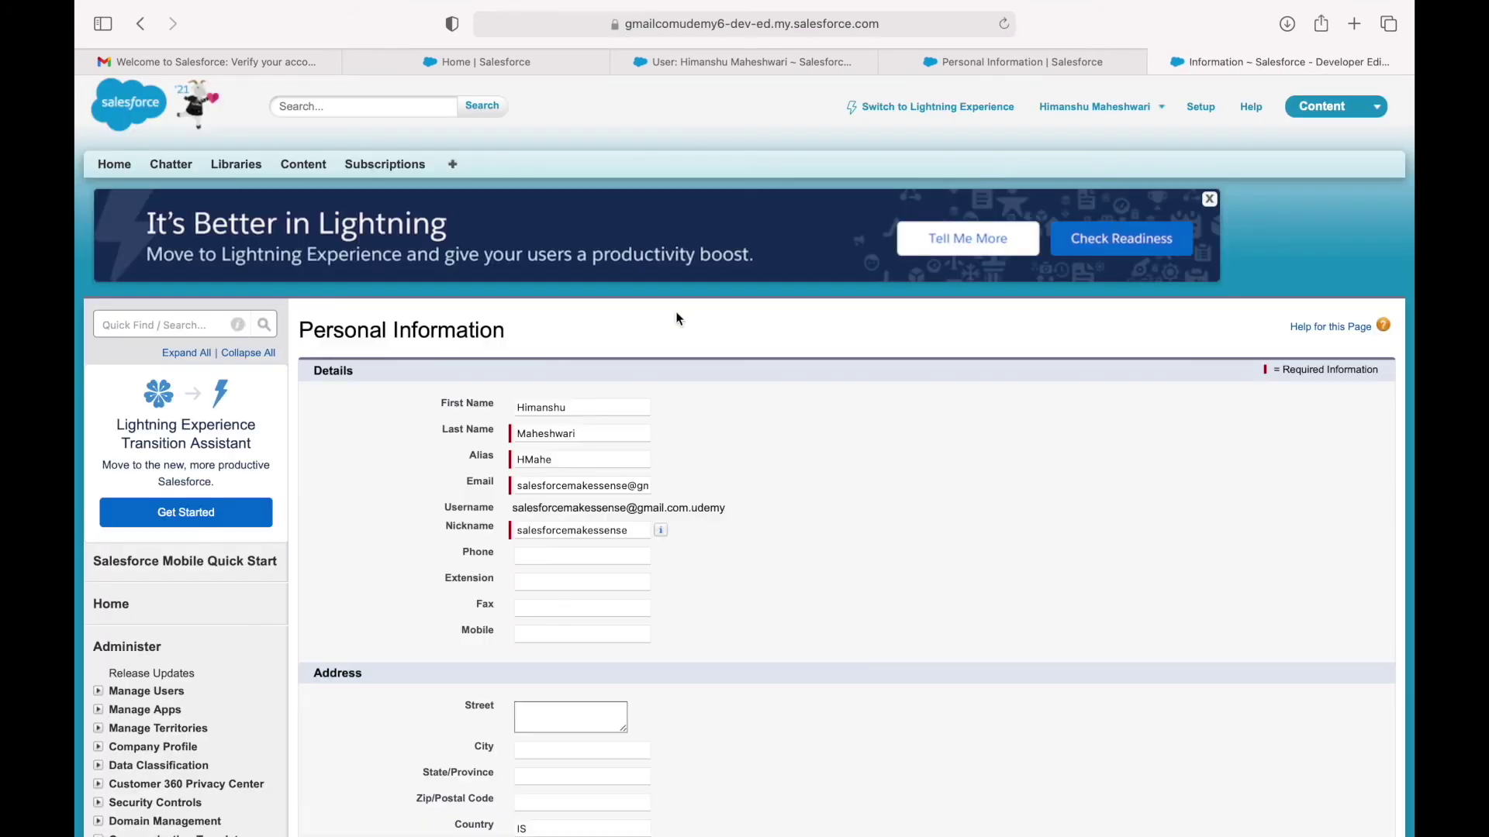
# Reopen Personal Information in Classic from the user menu and close the duplicate tab.
pyautogui.scroll(2, 337, 439)
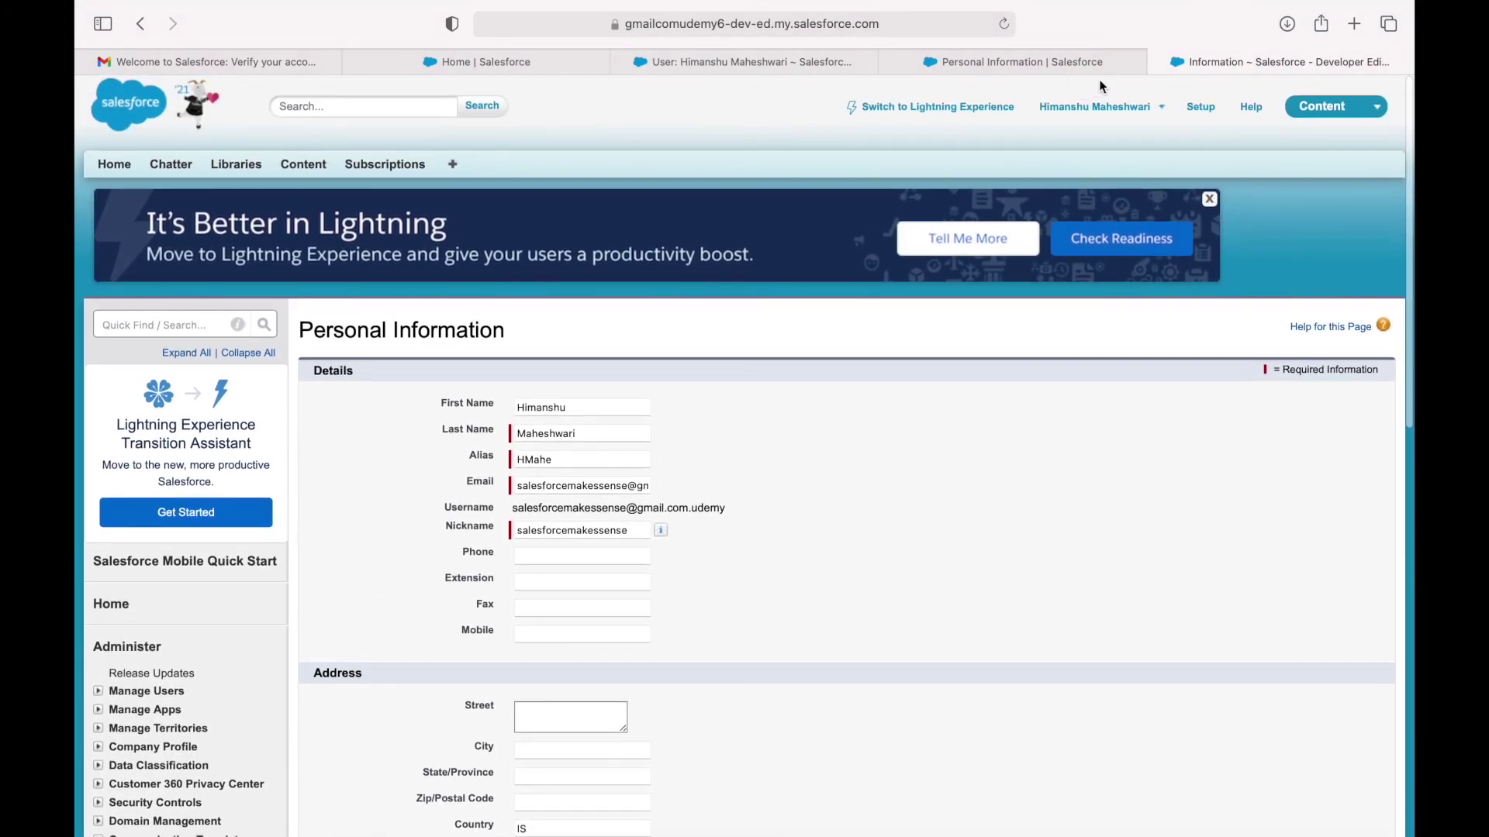
pyautogui.click(1101, 106)
pyautogui.click(1022, 167)
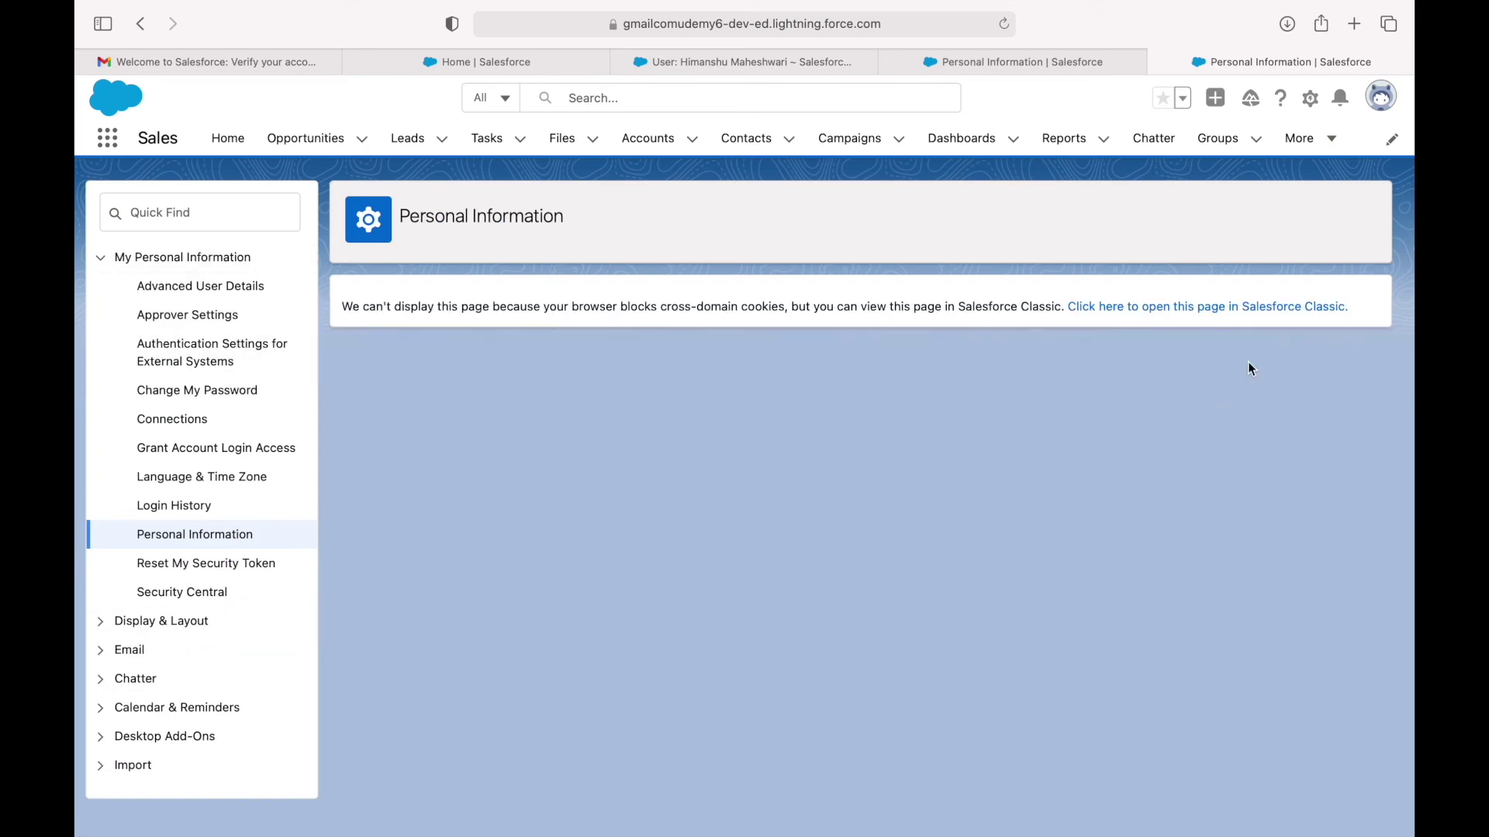
pyautogui.click(1209, 308)
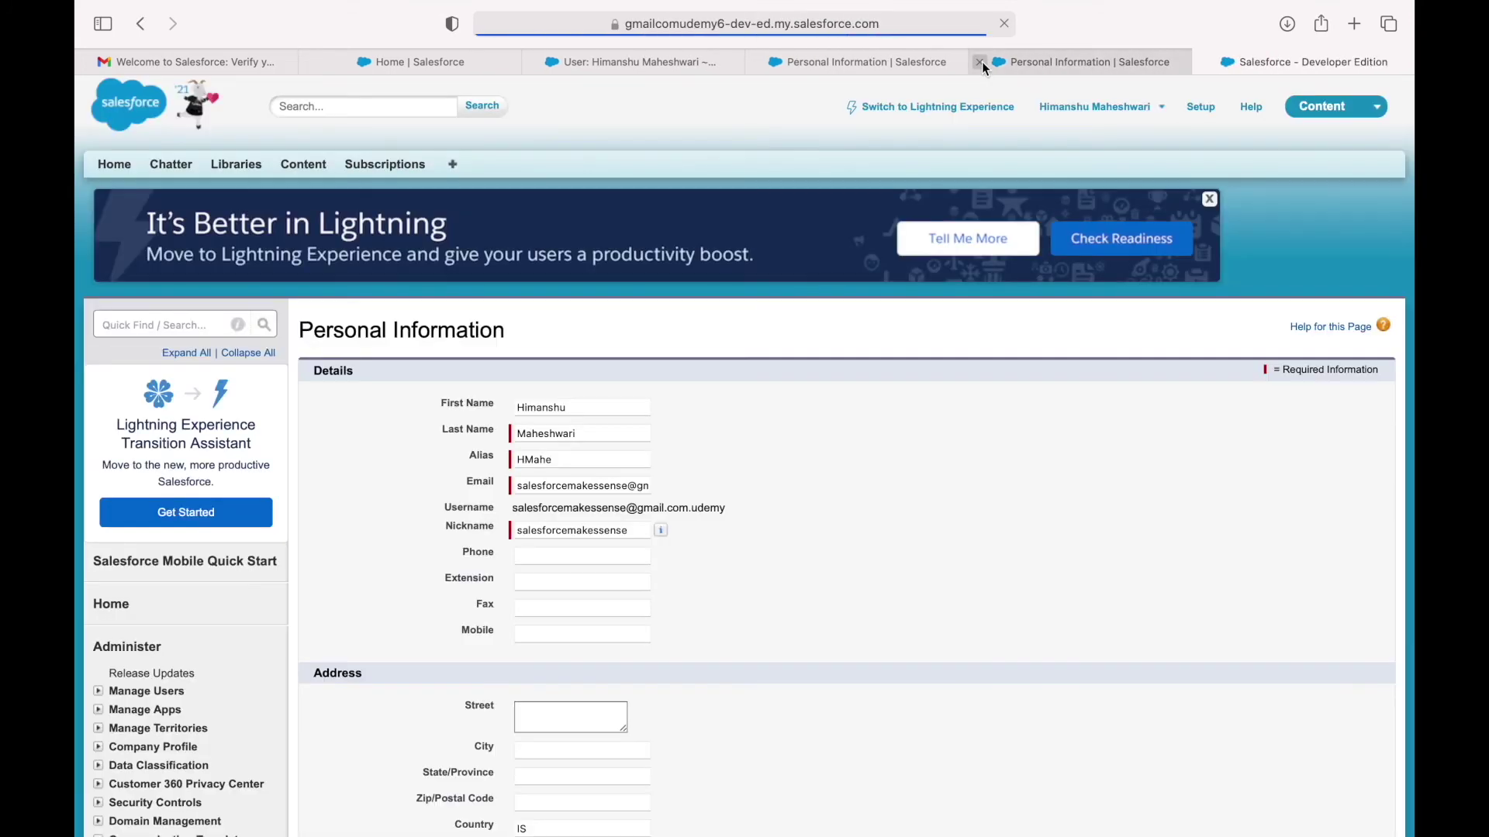
pyautogui.click(982, 62)
# Review the name, phone, Start of Day (kept at 06:00) and Employee Number fields.
pyautogui.scroll(-3, 764, 448)
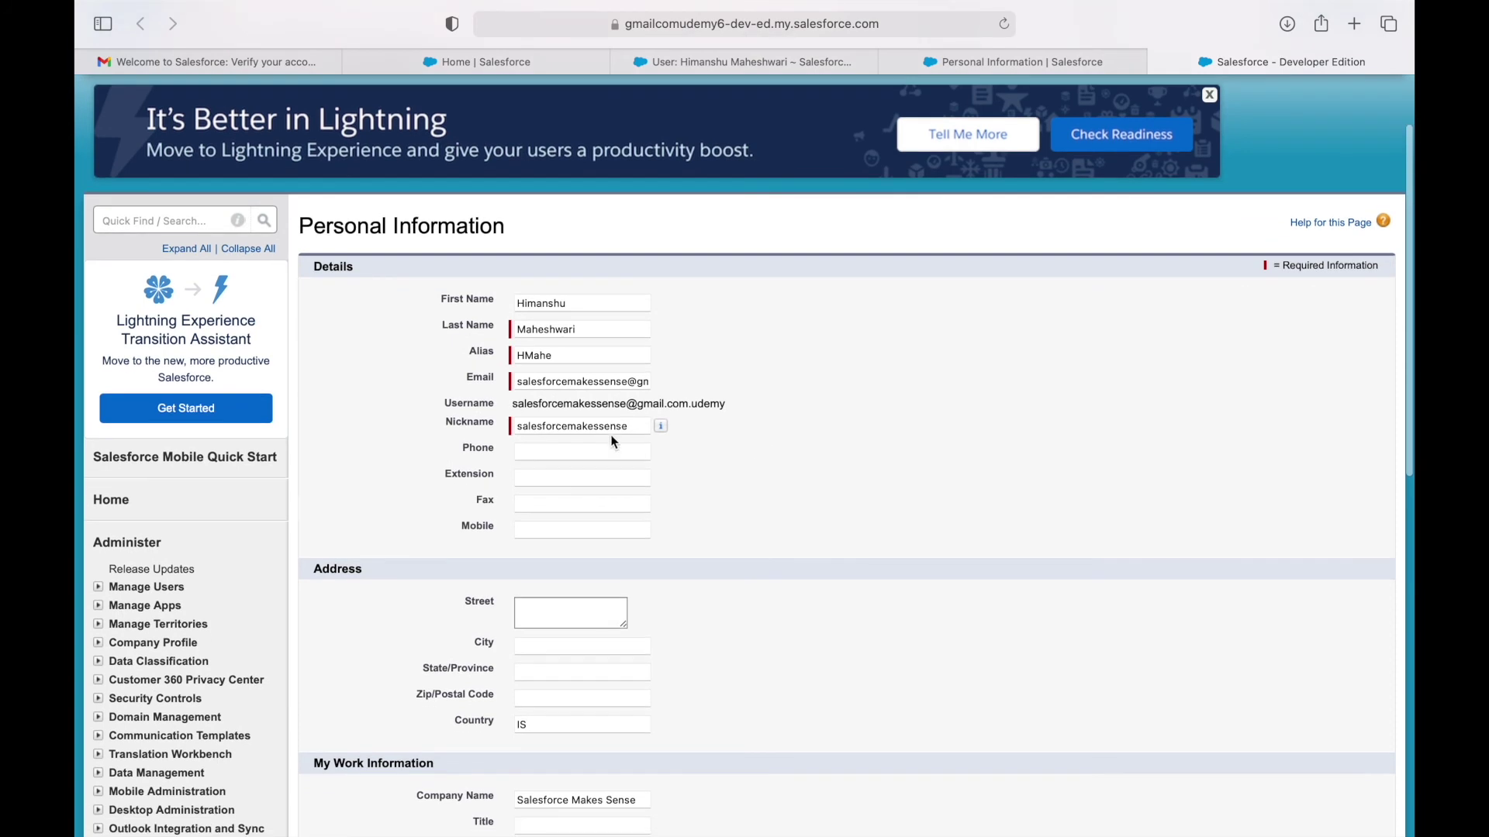
pyautogui.click(590, 304)
pyautogui.click(586, 326)
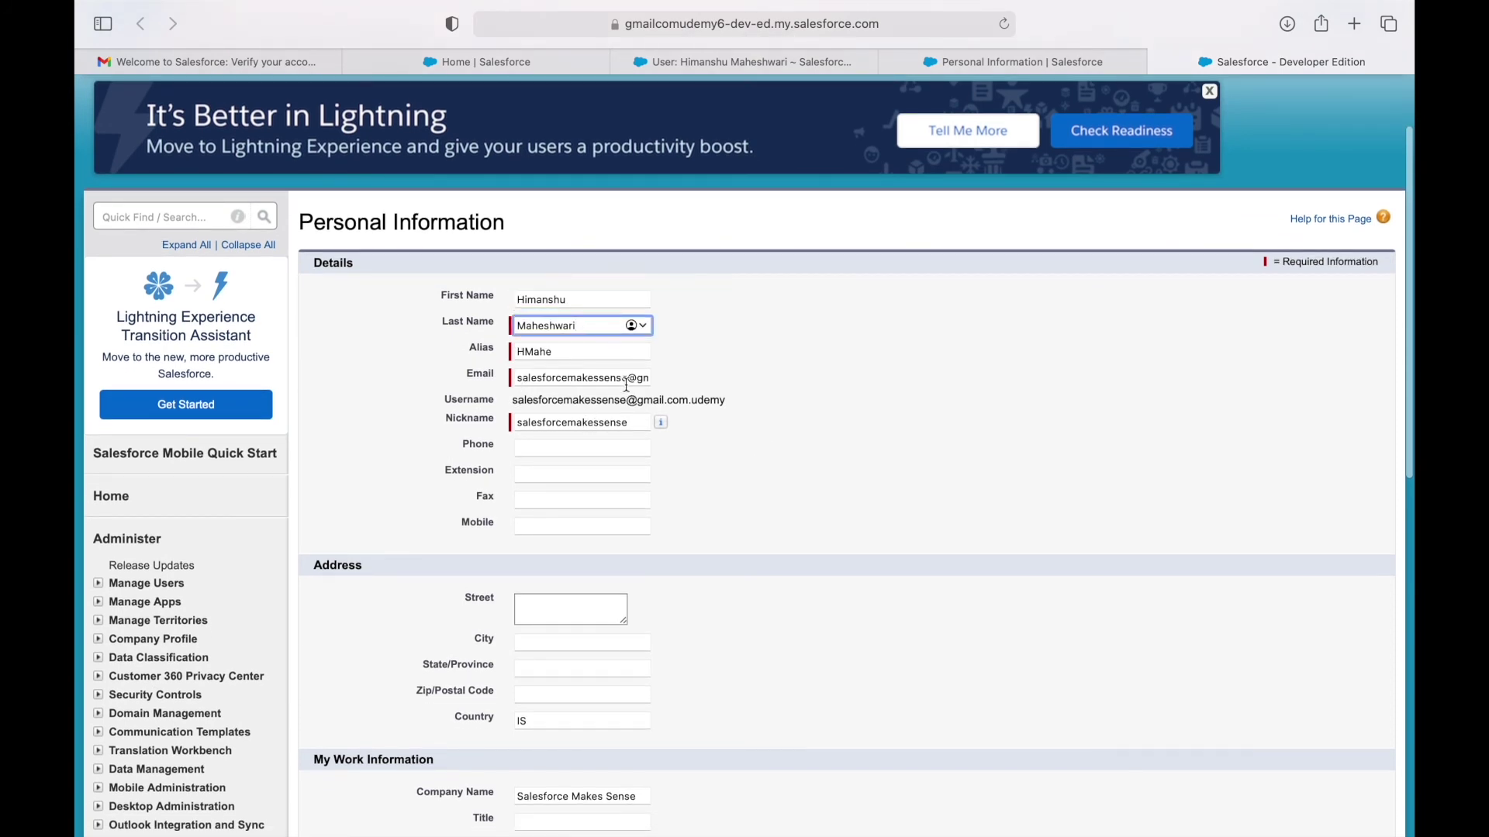
pyautogui.click(718, 442)
pyautogui.click(555, 446)
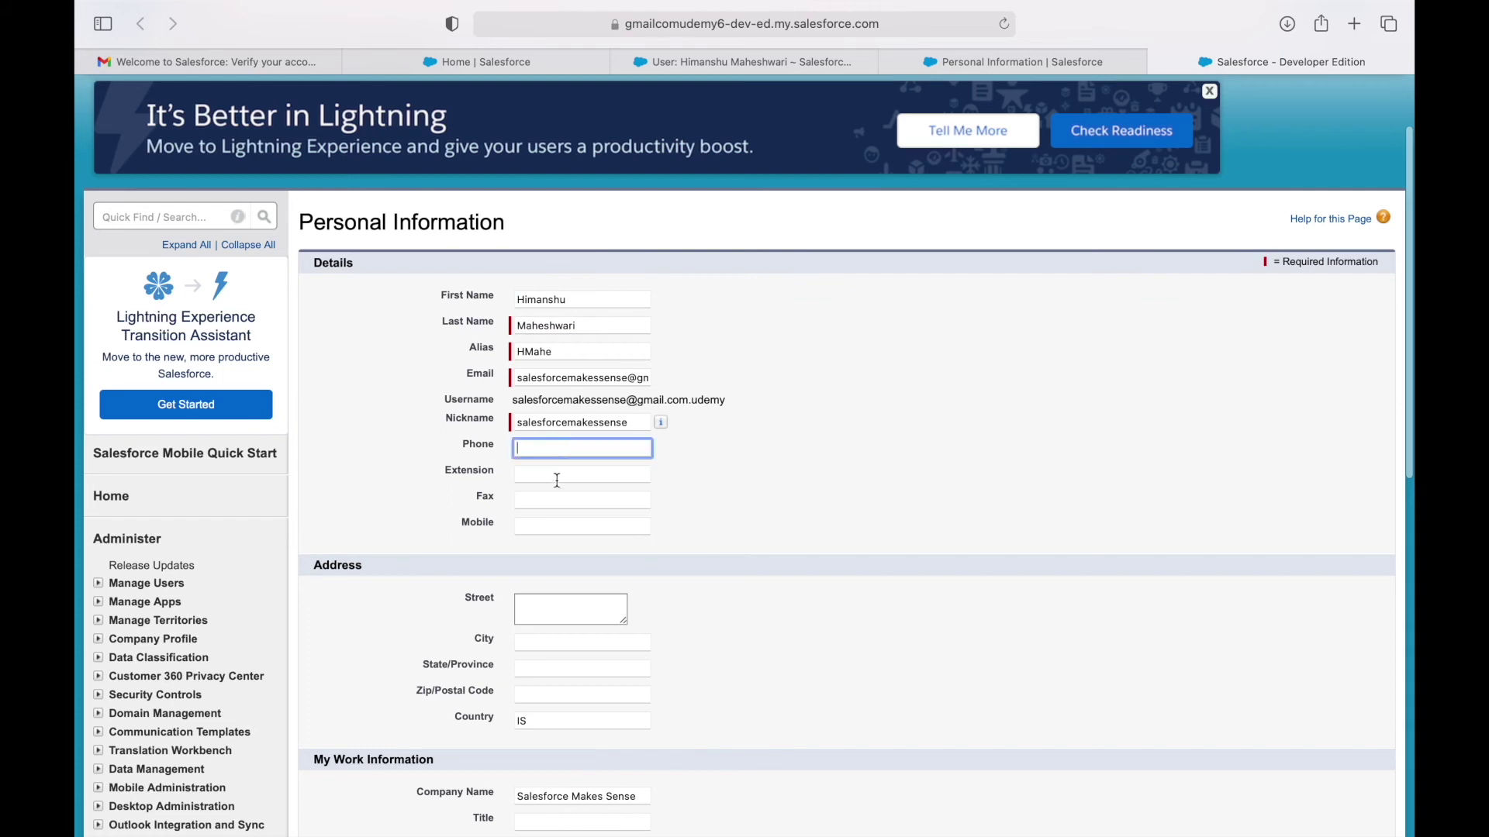
pyautogui.scroll(-5, 555, 481)
pyautogui.scroll(-5, 408, 442)
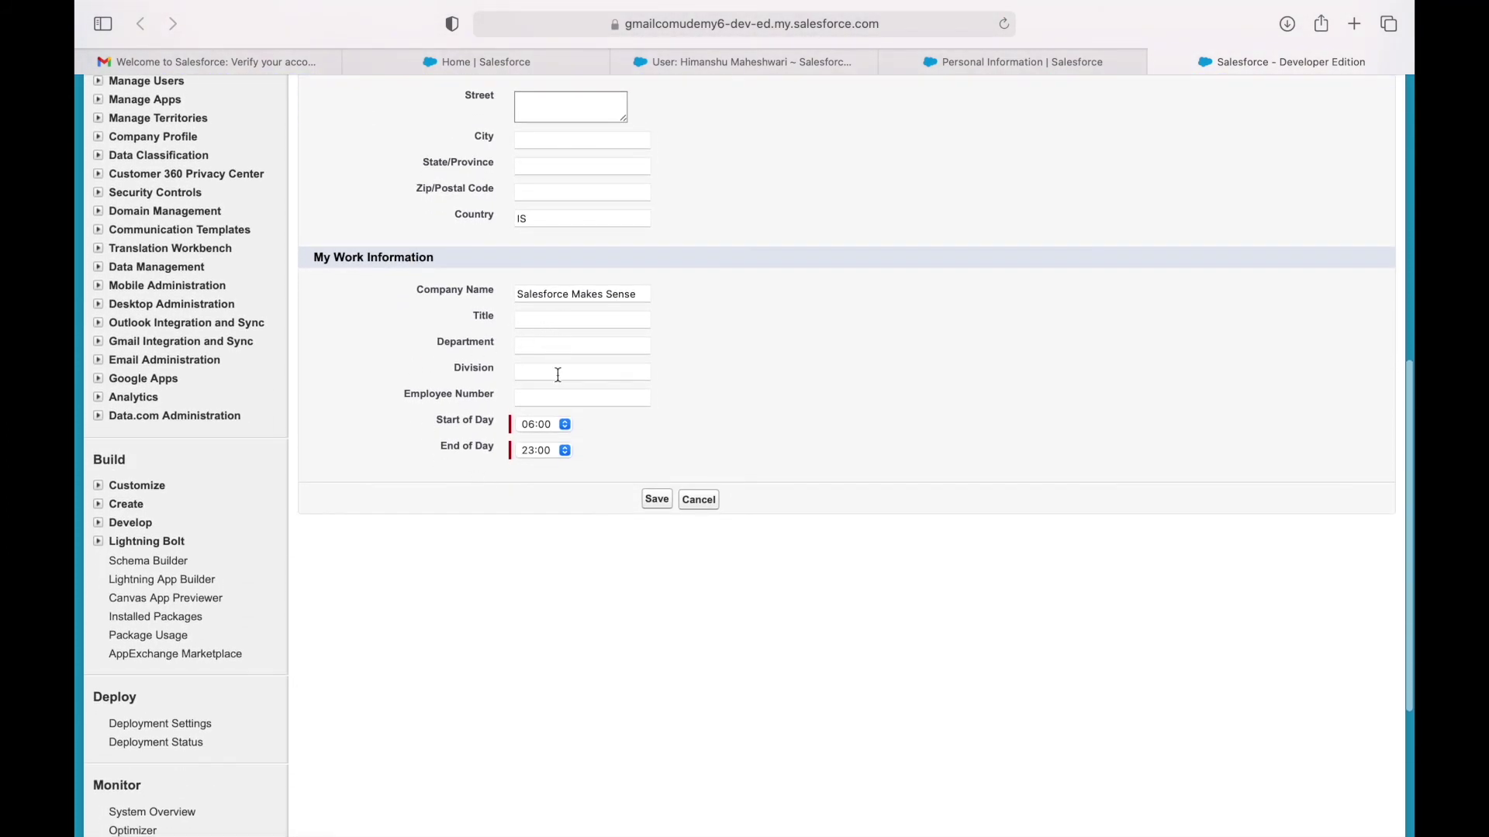
pyautogui.click(540, 431)
pyautogui.click(647, 434)
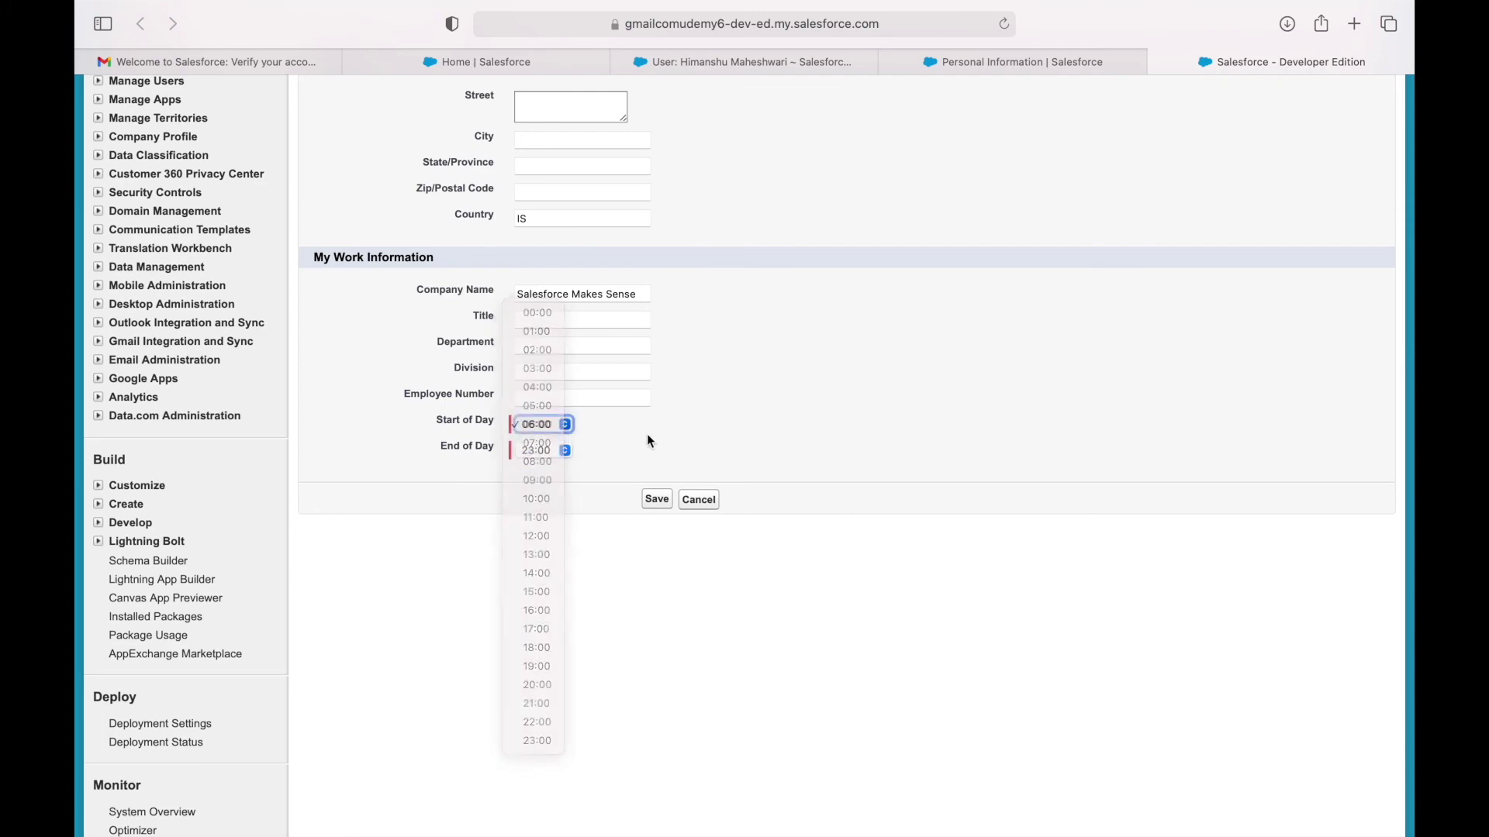
pyautogui.click(543, 399)
pyautogui.click(732, 416)
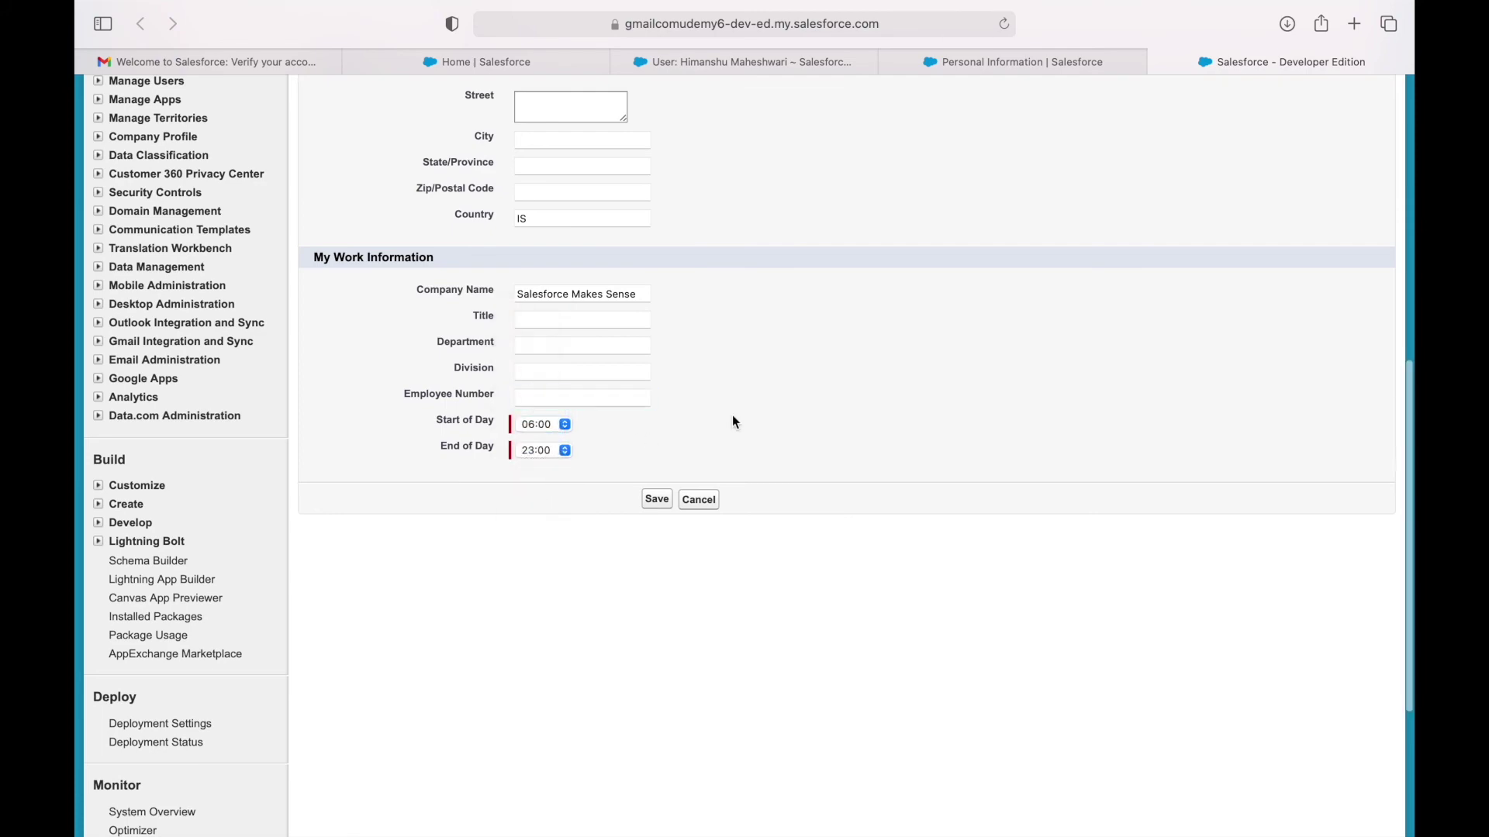
pyautogui.scroll(-5, 732, 416)
pyautogui.scroll(6, 736, 422)
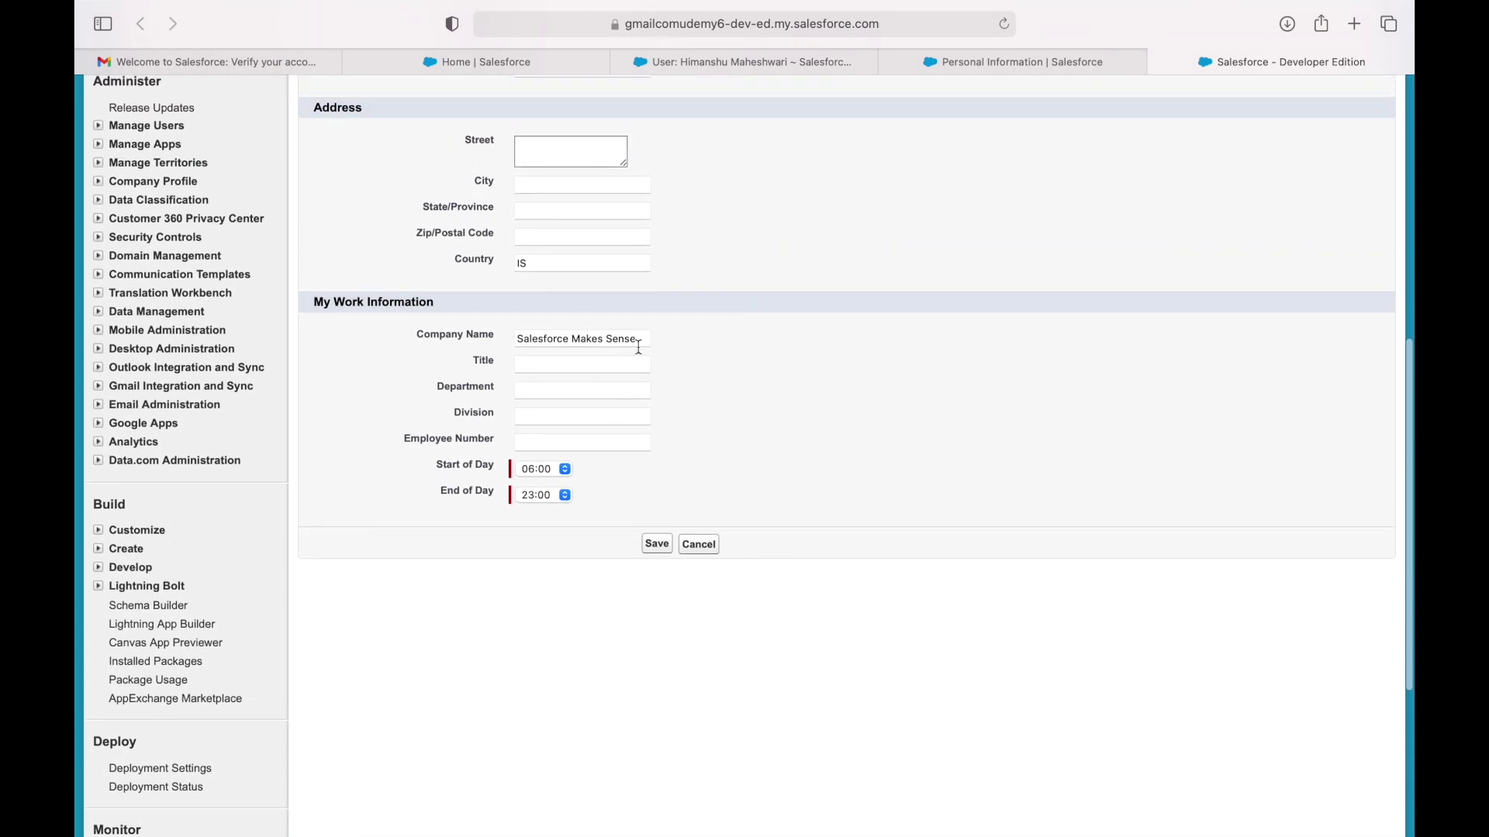
# Enter Siliguri as the address city, correcting the typo, and save the personal information.
pyautogui.click(558, 210)
pyautogui.click(545, 186)
pyautogui.write('Silifur')
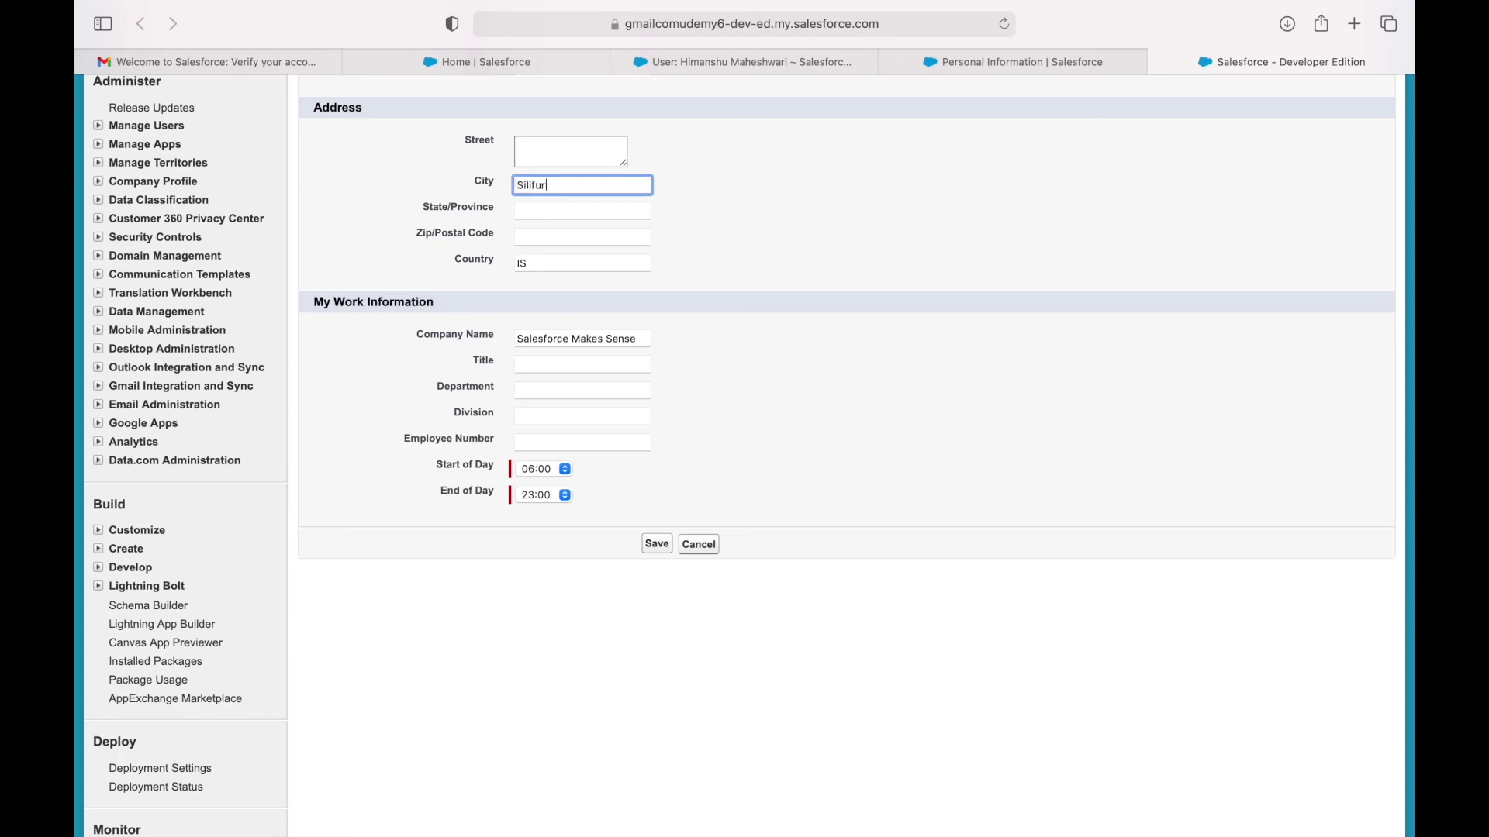
pyautogui.write('i')
pyautogui.press('BackSpace')
pyautogui.press('BackSpace')
pyautogui.press('BackSpace')
pyautogui.press('BackSpace')
pyautogui.click(657, 544)
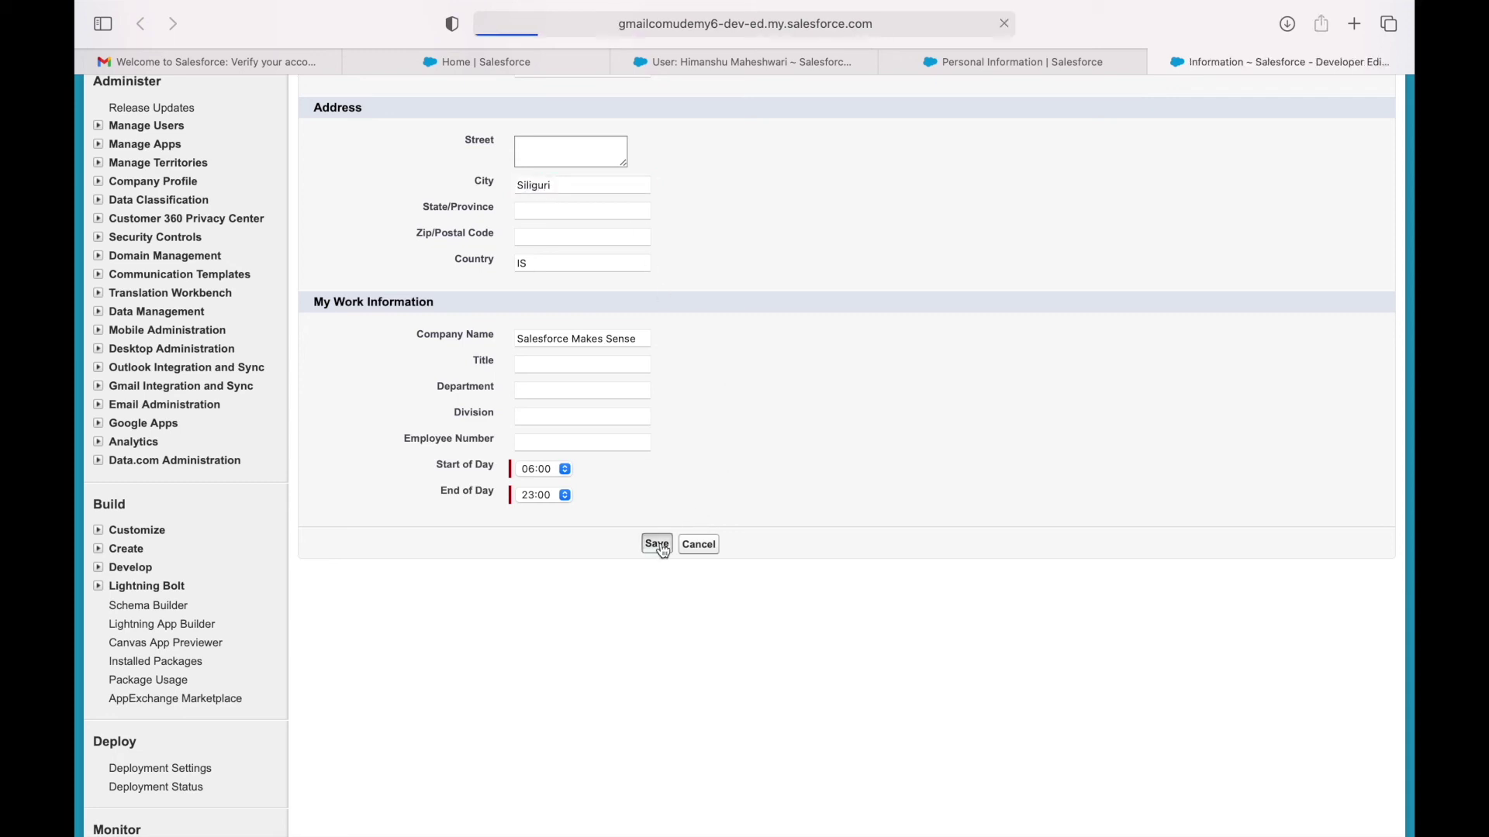
# Go to your own profile page from the user menu.
pyautogui.scroll(-10, 632, 527)
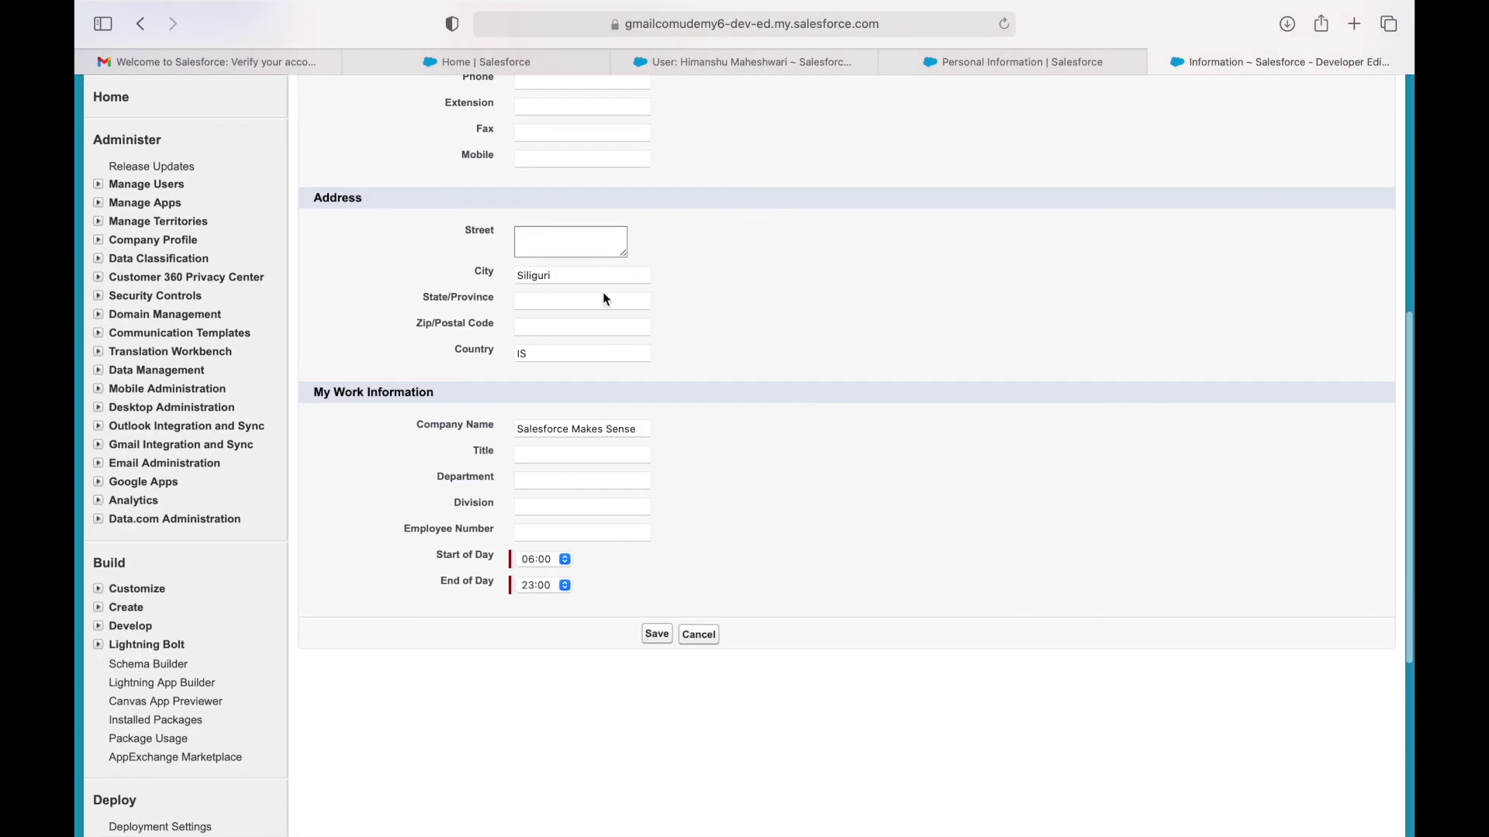
pyautogui.scroll(10, 766, 328)
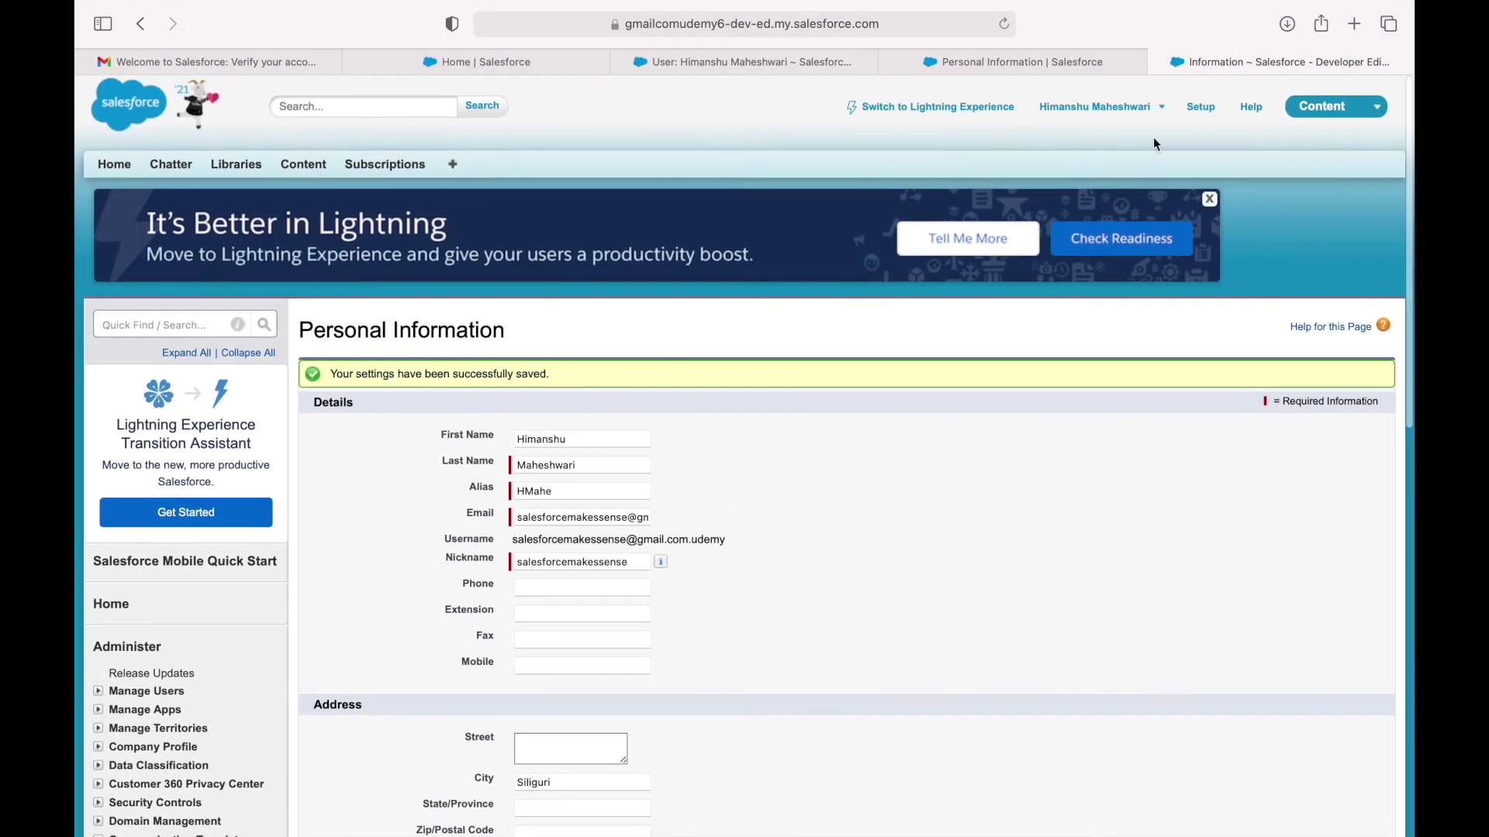
pyautogui.click(1172, 116)
pyautogui.click(1031, 144)
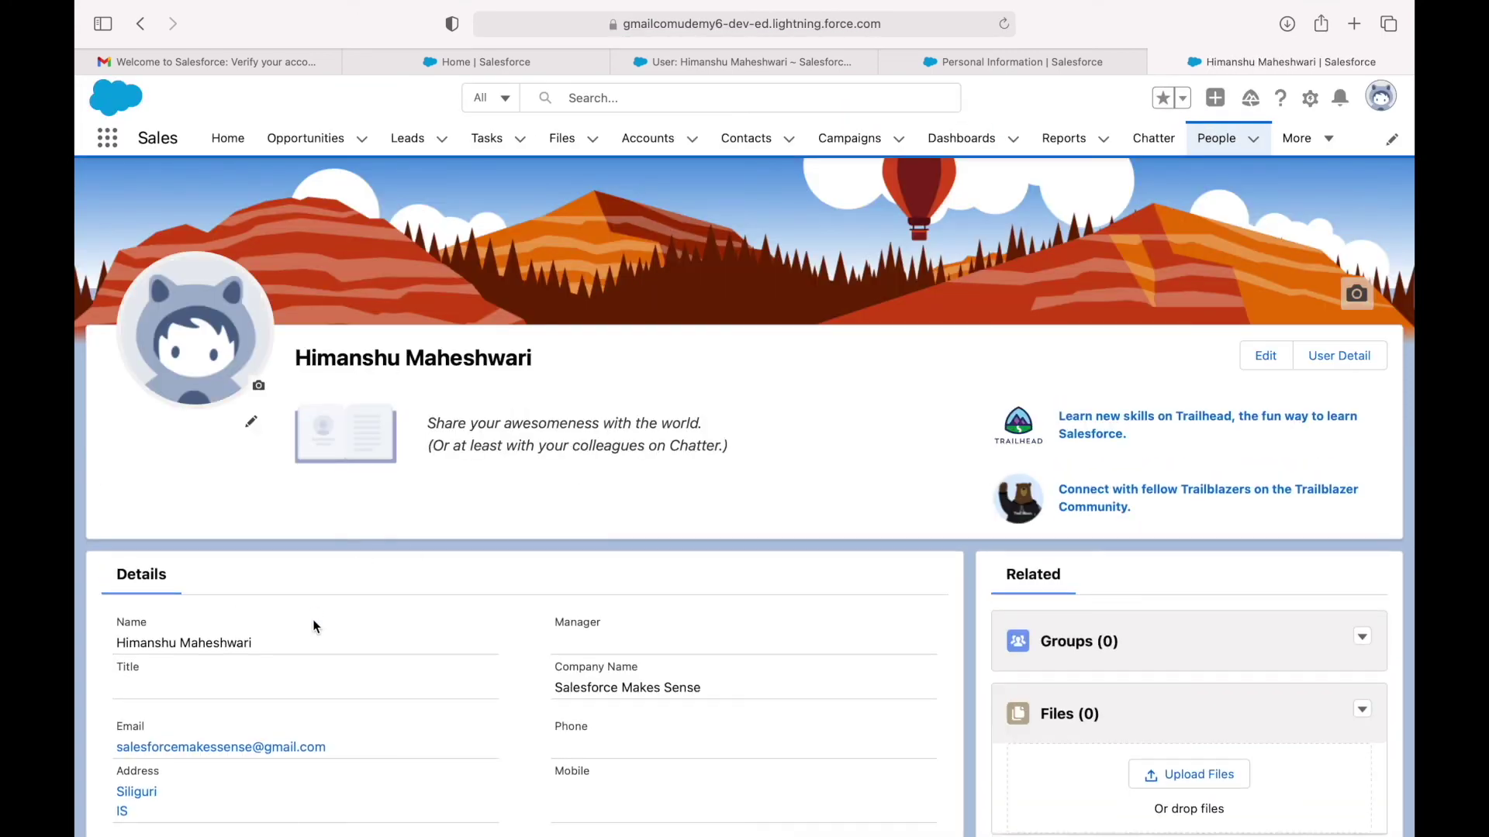
# Scroll the profile's Details and Chatter to confirm the Siliguri address, then open and close the avatar menu.
pyautogui.scroll(-3, 314, 626)
pyautogui.scroll(4, 316, 625)
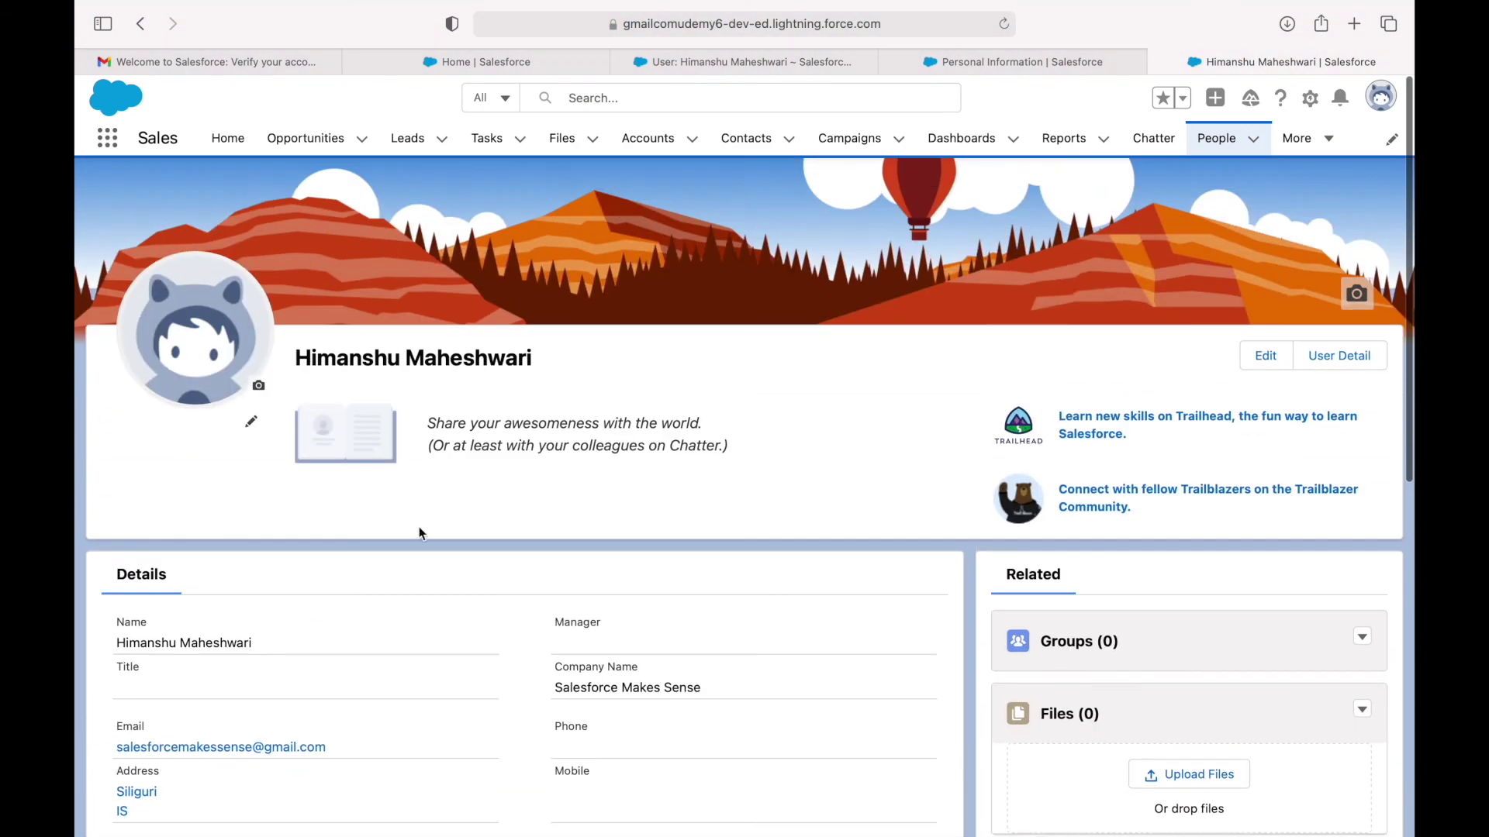
pyautogui.scroll(-3, 356, 656)
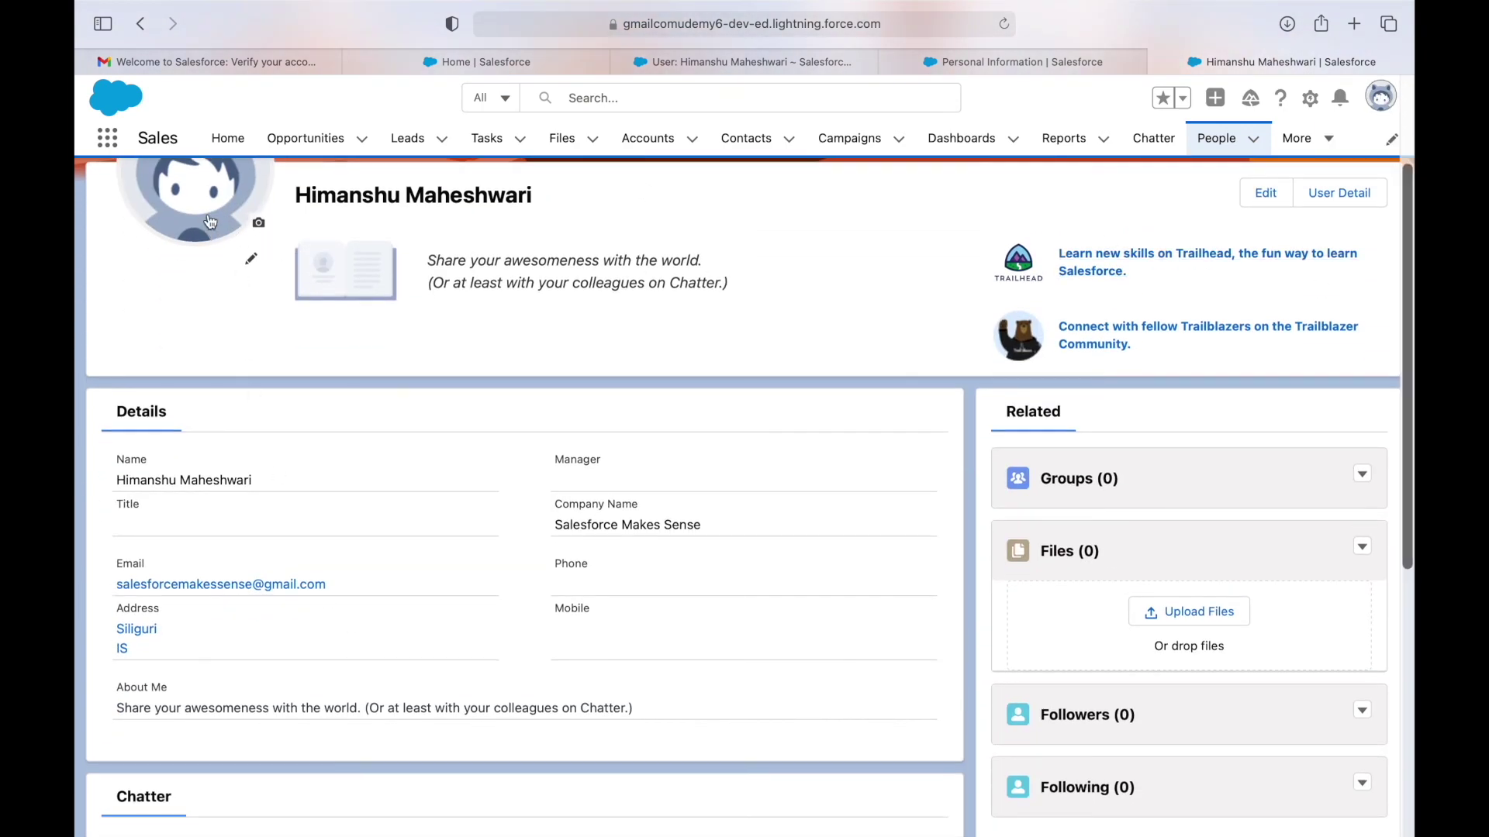
pyautogui.scroll(2, 214, 256)
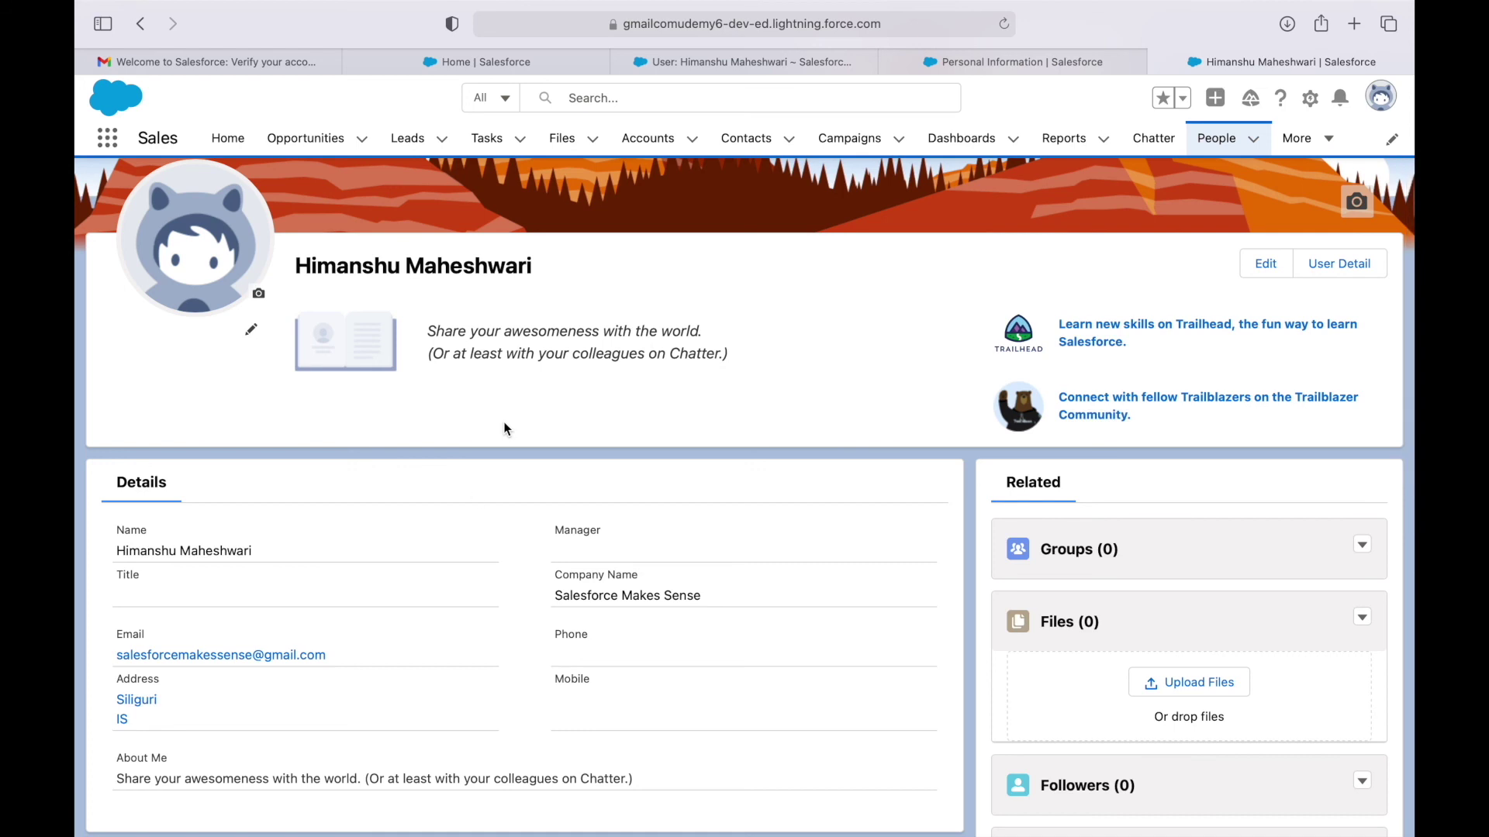
pyautogui.scroll(-6, 421, 639)
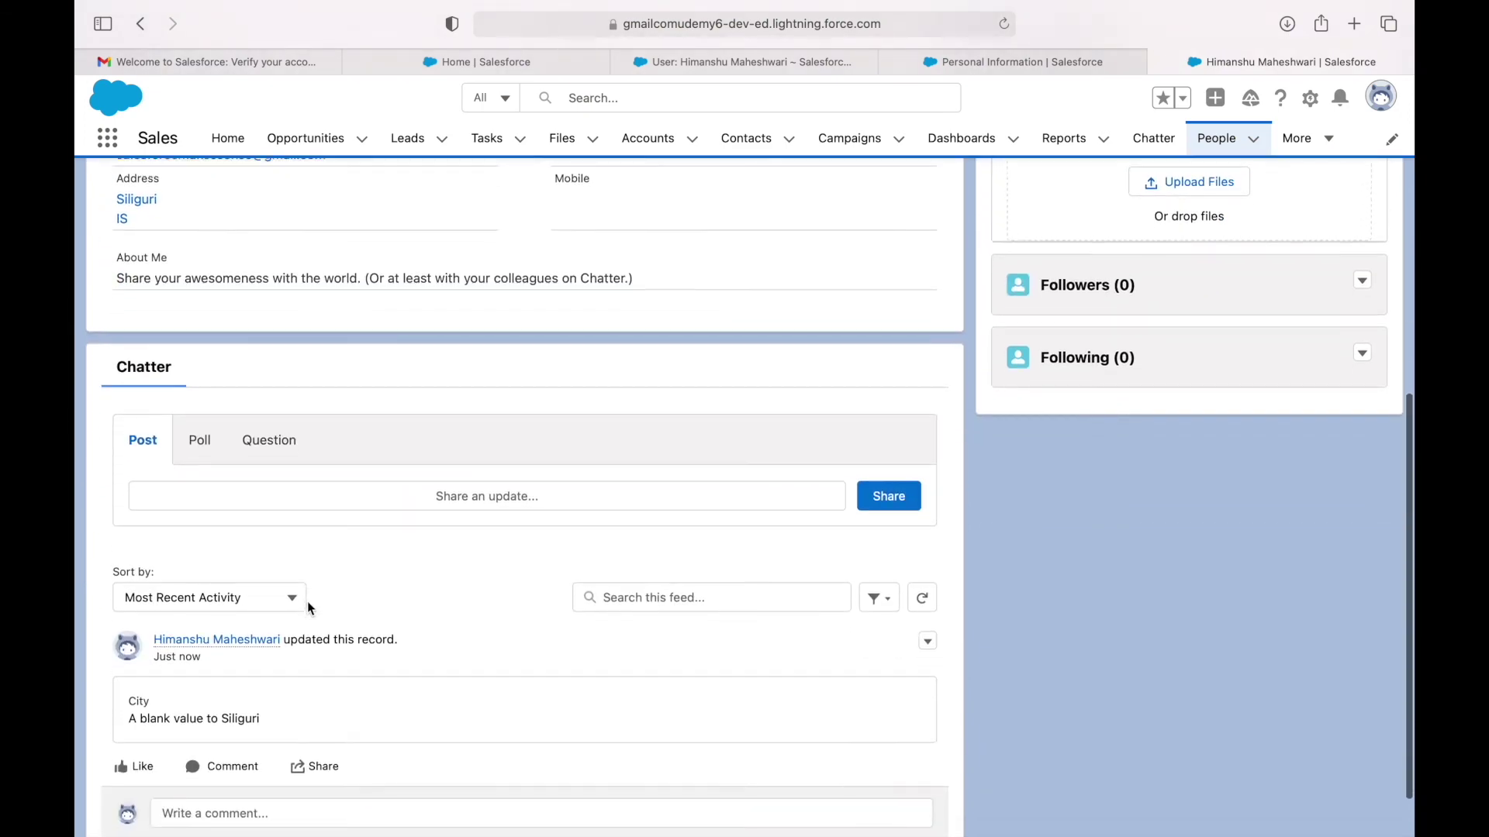
pyautogui.scroll(5, 308, 602)
pyautogui.scroll(2, 656, 525)
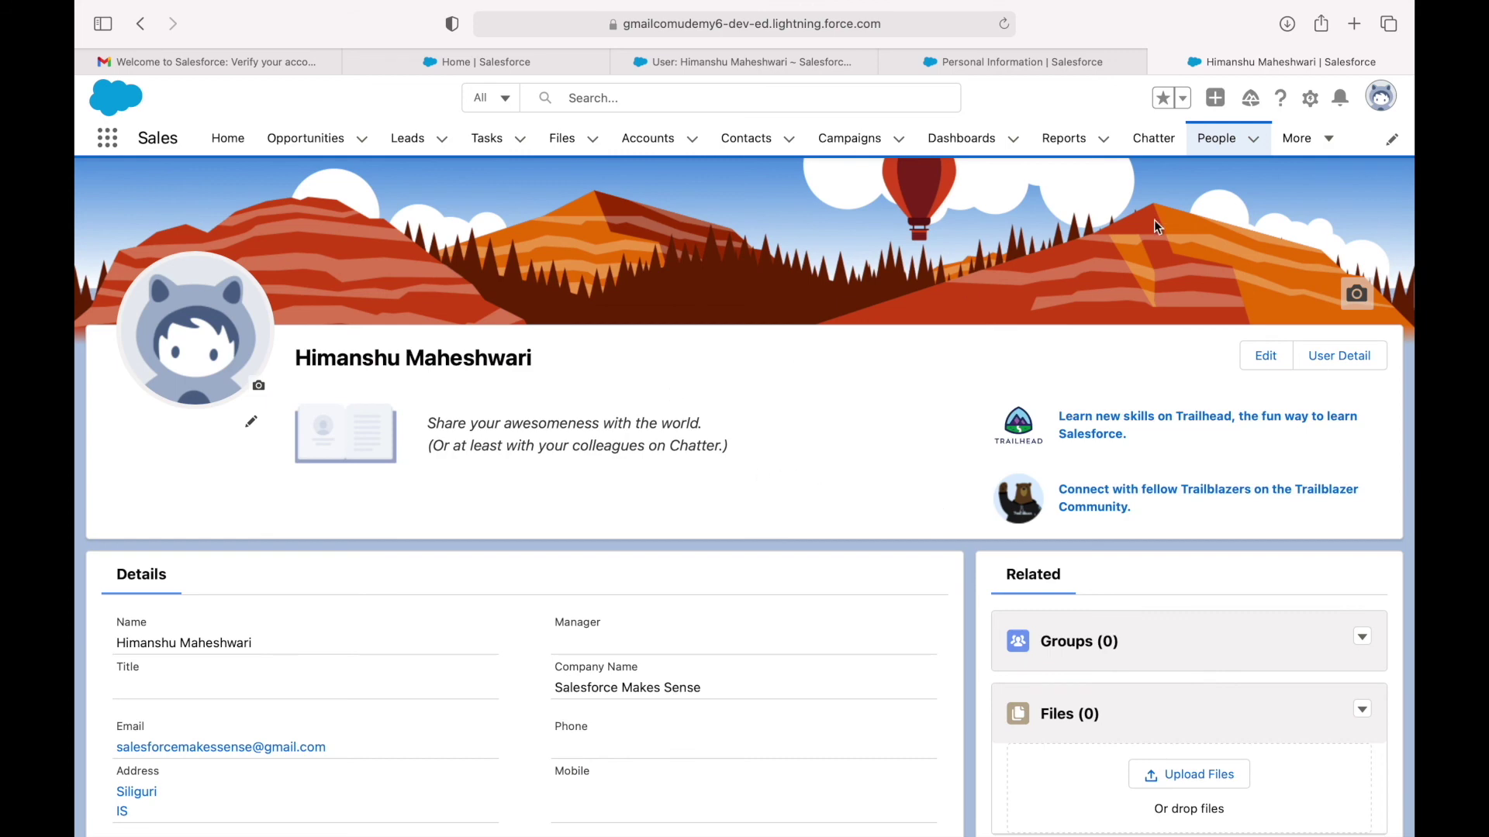
pyautogui.click(1381, 96)
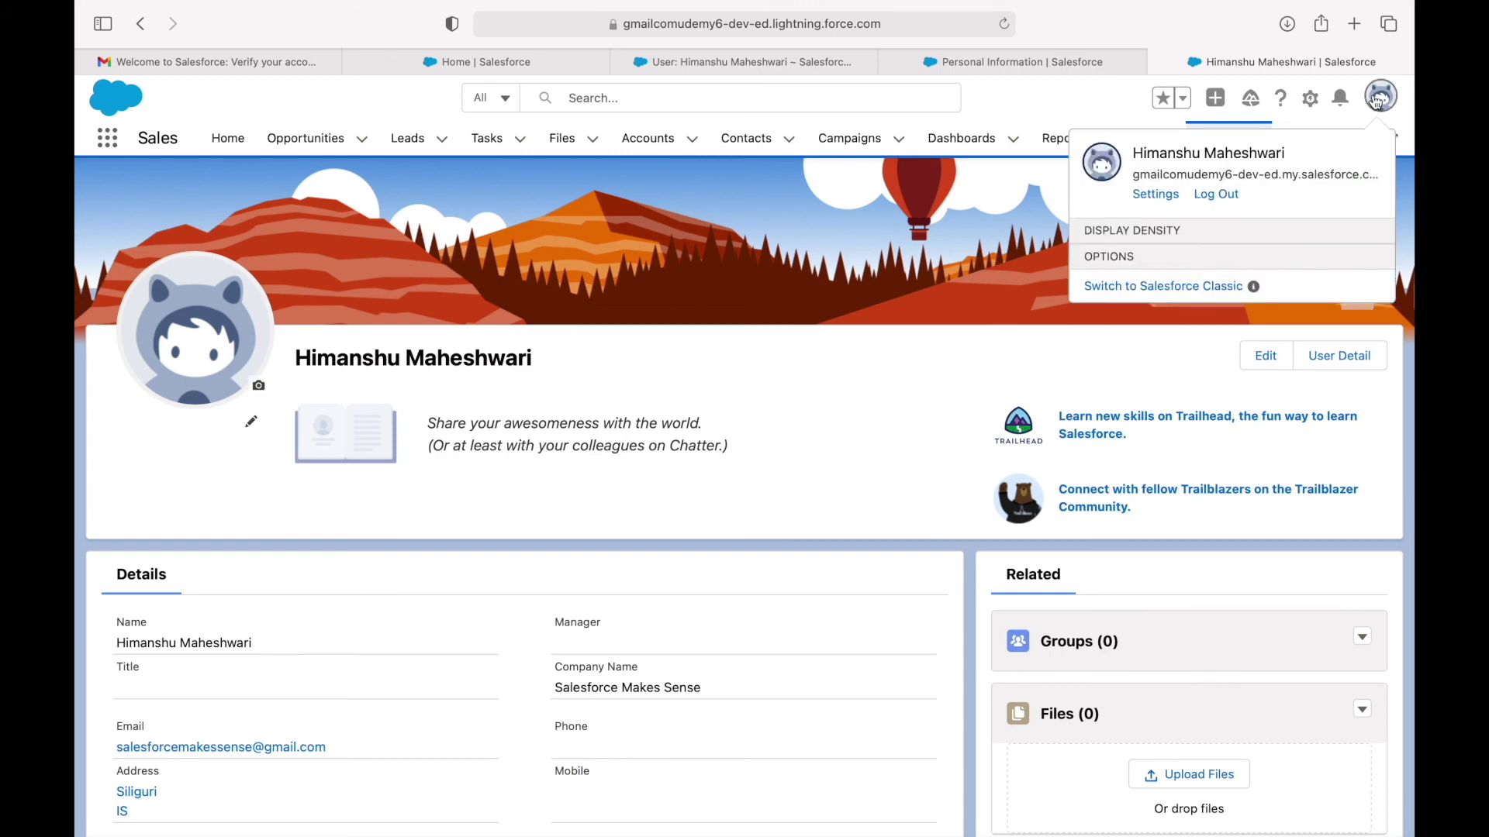
pyautogui.click(997, 107)
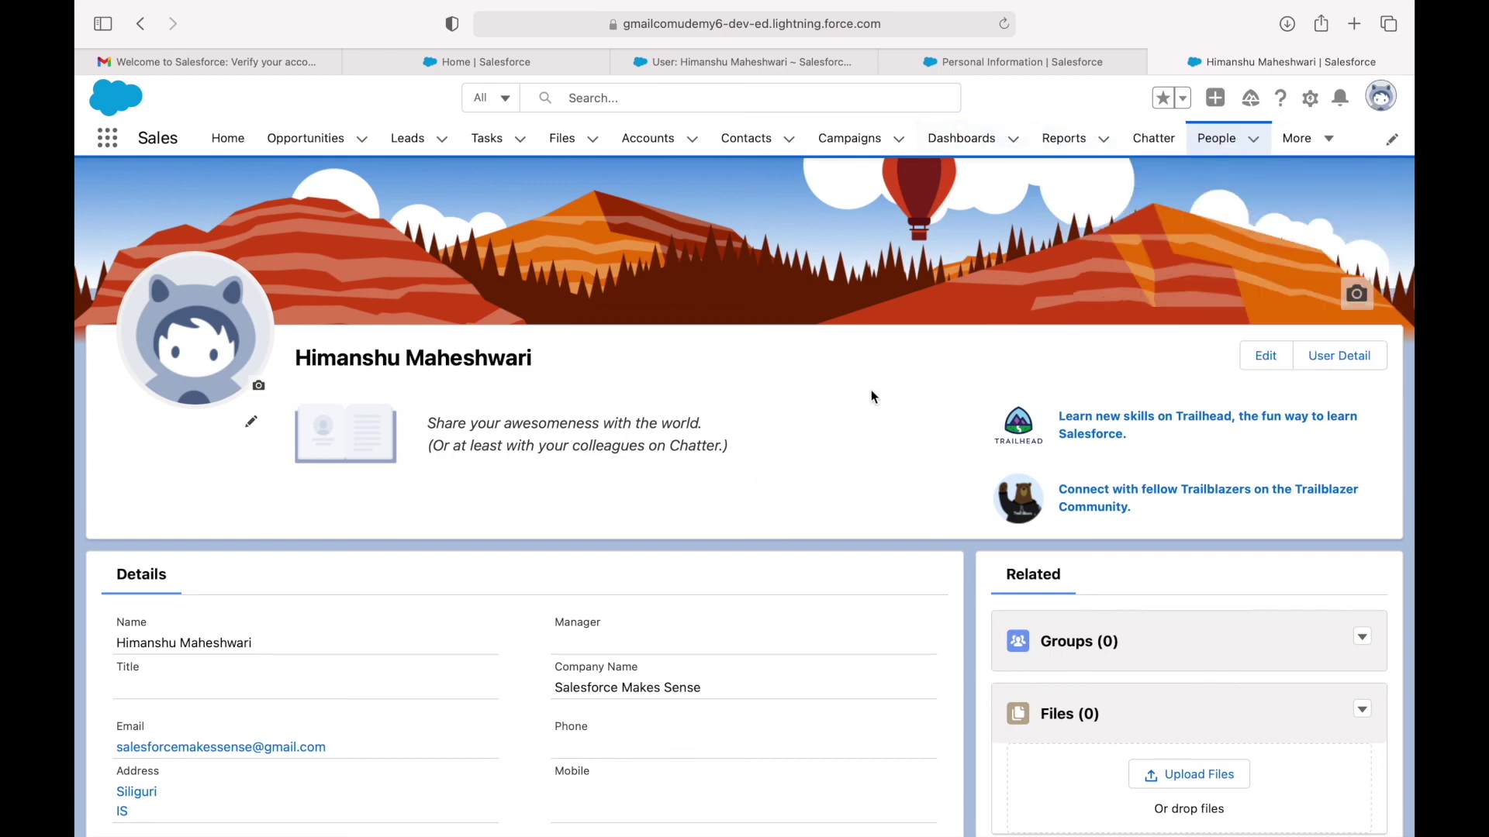
# Open your user detail in Classic and start editing the record at the Nickname field.
pyautogui.click(1349, 356)
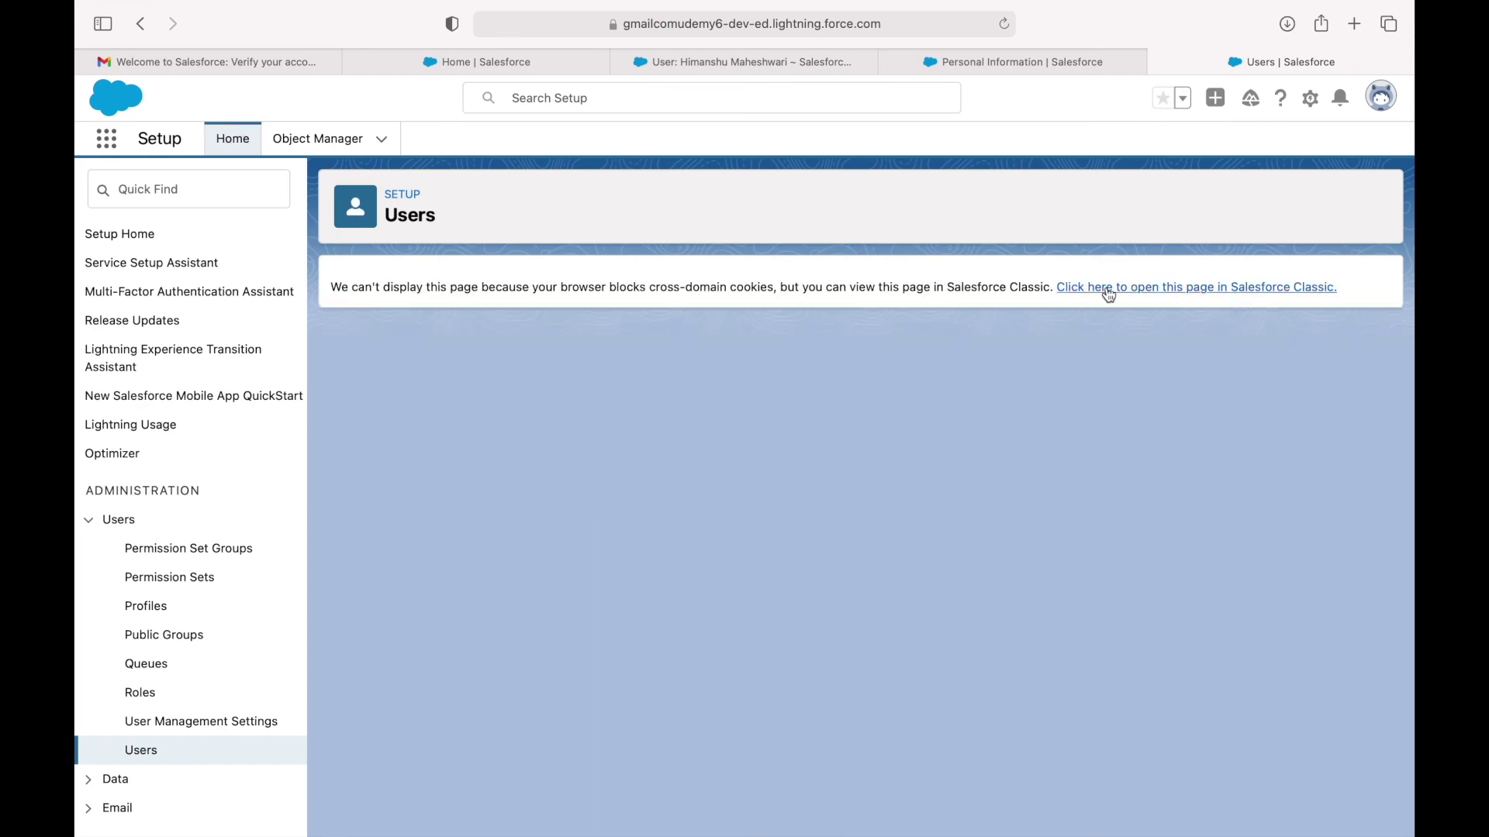
pyautogui.click(1107, 293)
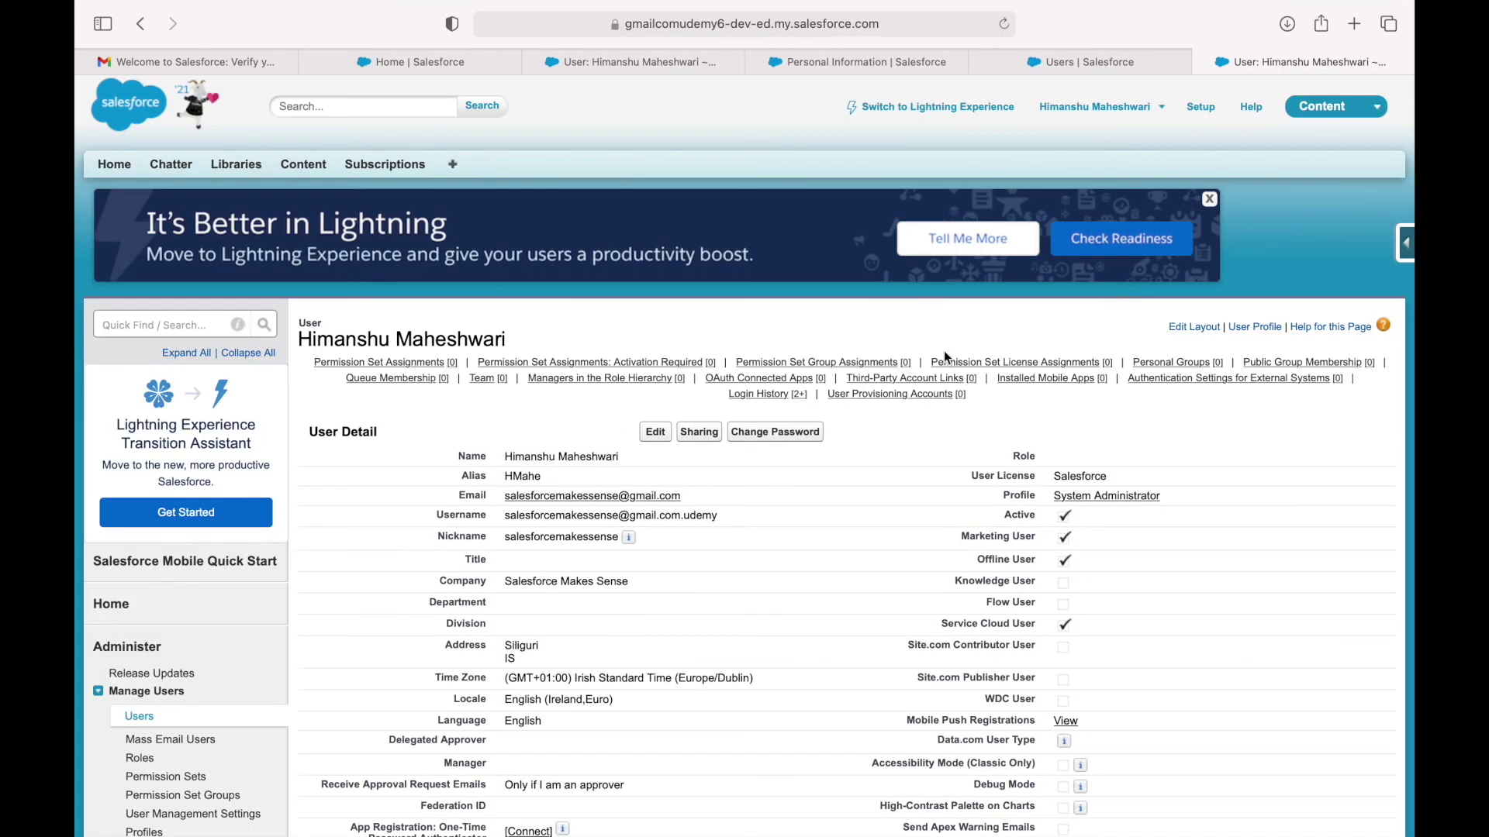
pyautogui.doubleClick(583, 458)
pyautogui.click(625, 464)
pyautogui.scroll(-3, 819, 620)
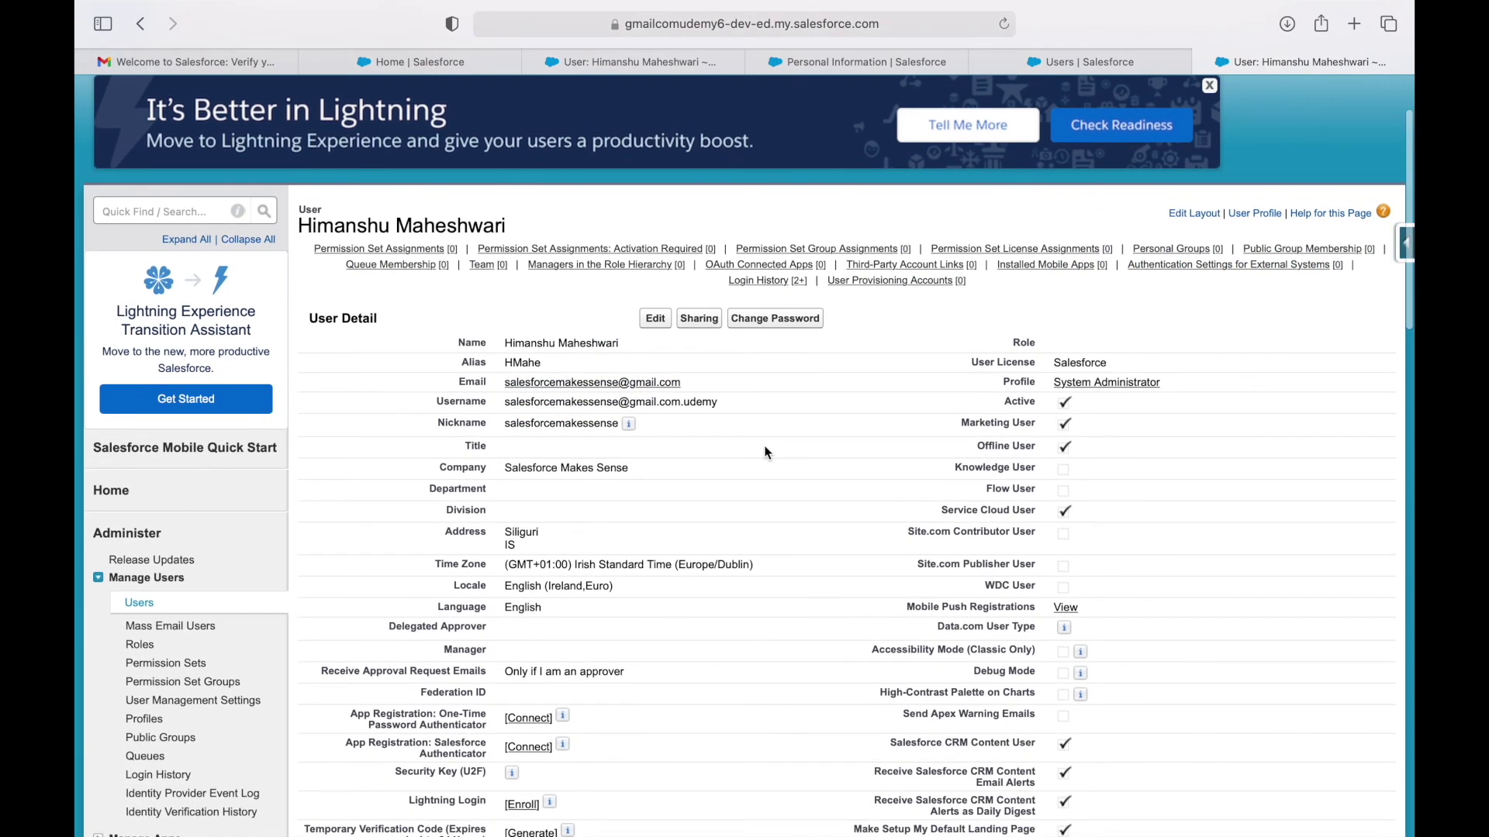
pyautogui.click(655, 322)
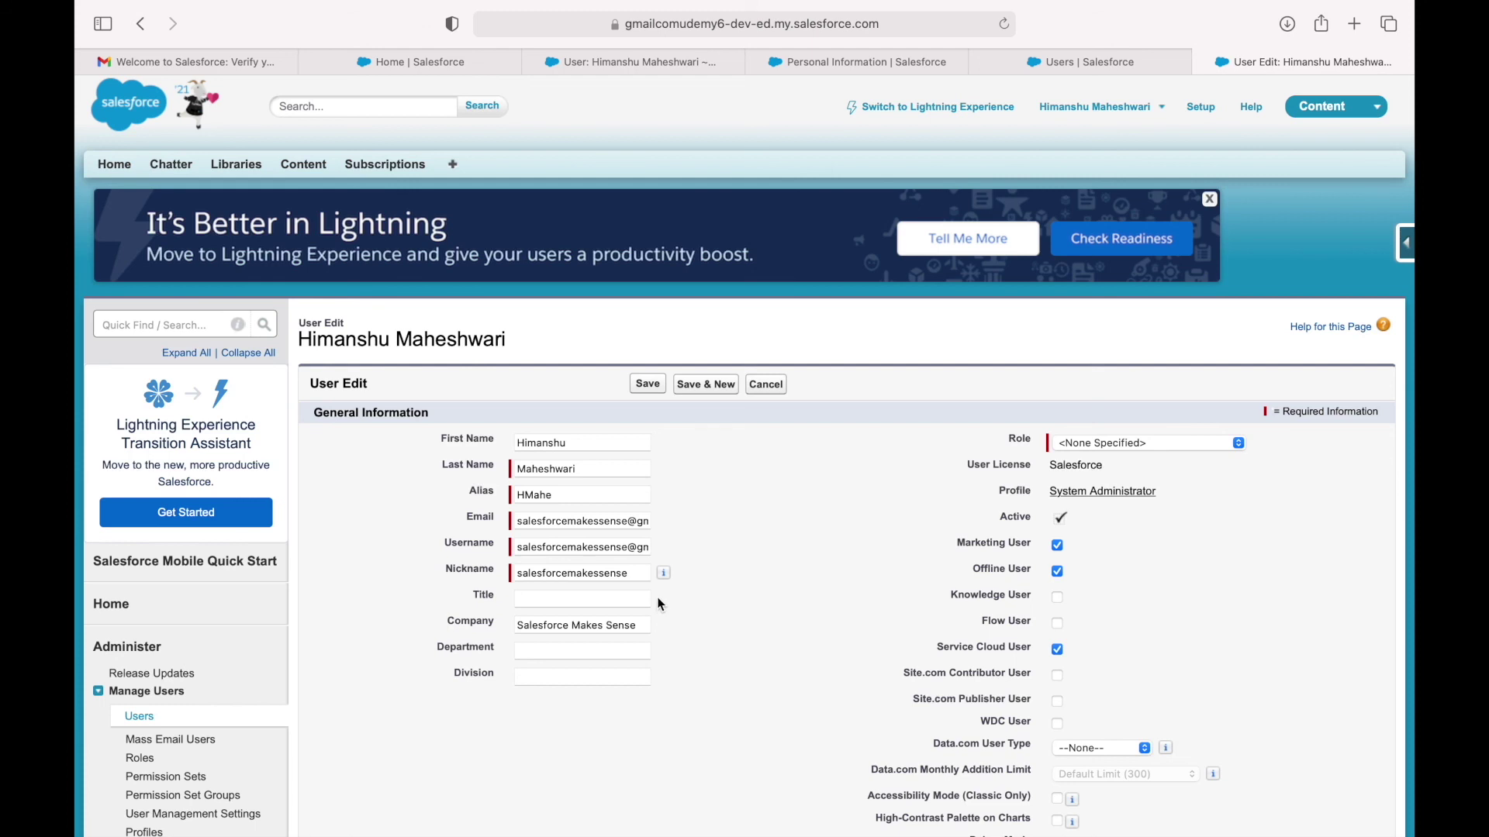
pyautogui.click(601, 573)
pyautogui.click(758, 600)
pyautogui.scroll(-15, 705, 603)
pyautogui.scroll(-5, 698, 605)
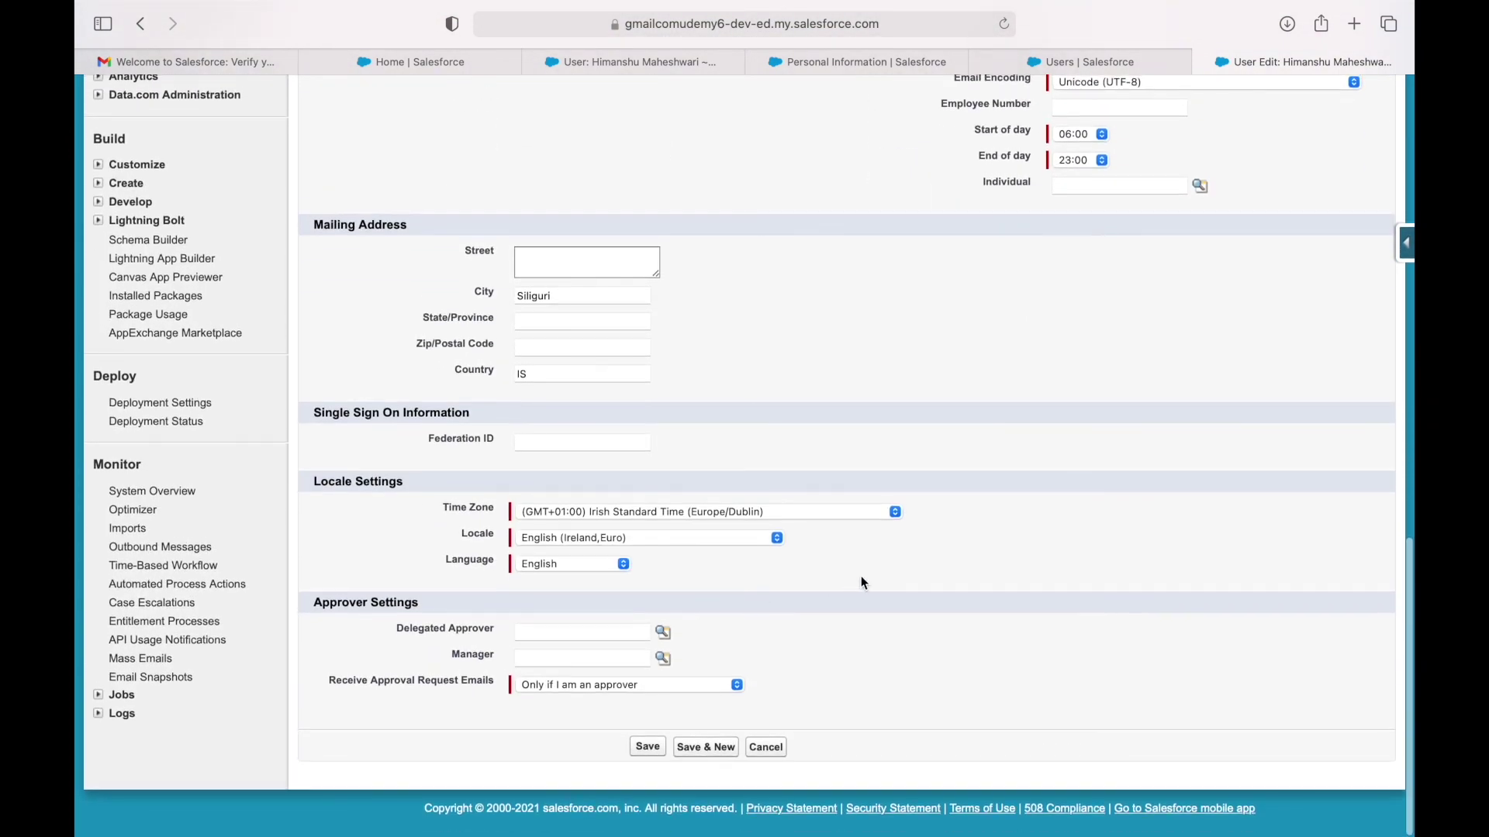
pyautogui.scroll(20, 861, 582)
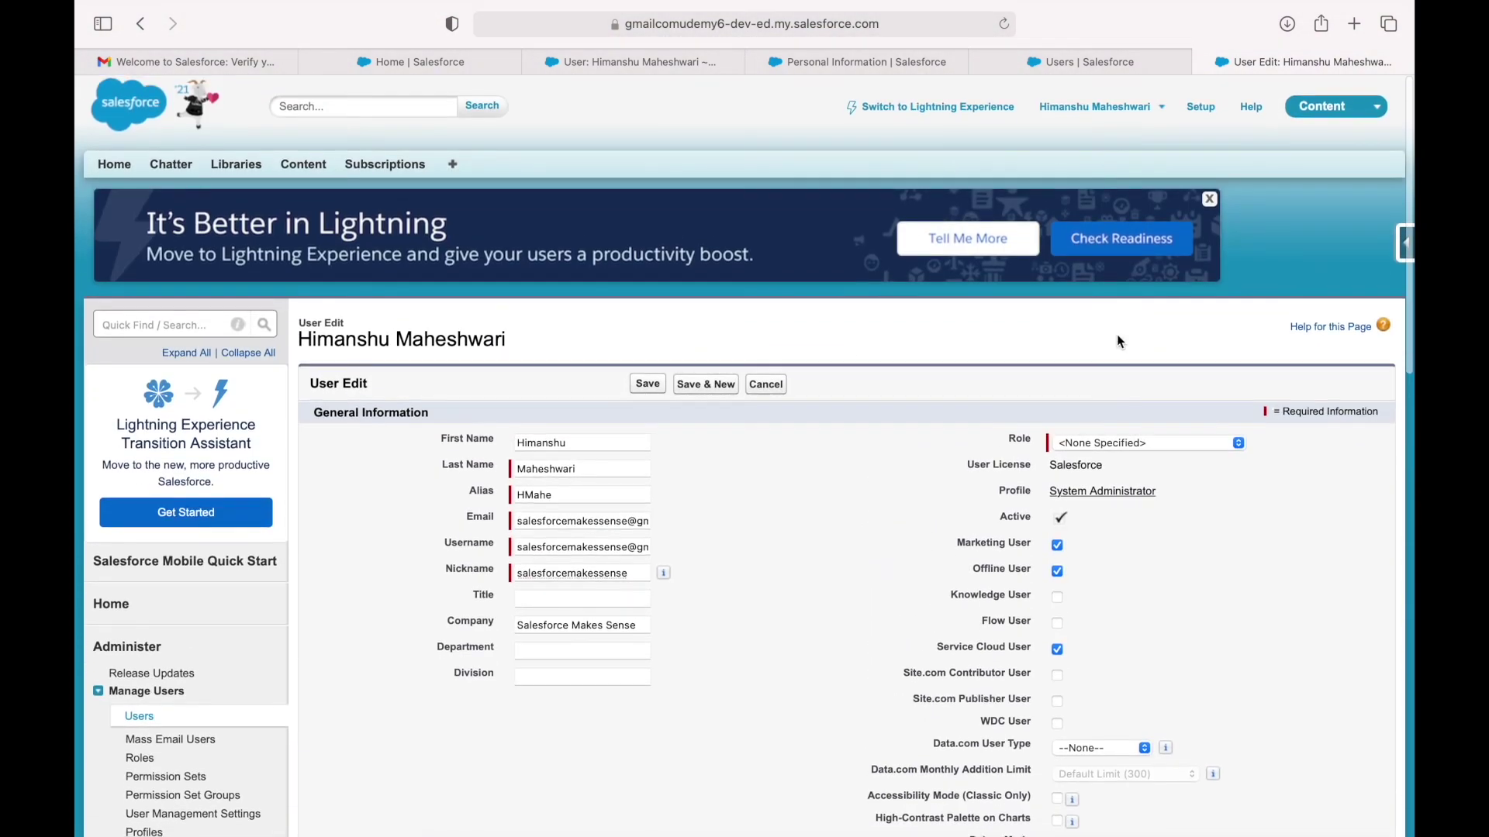